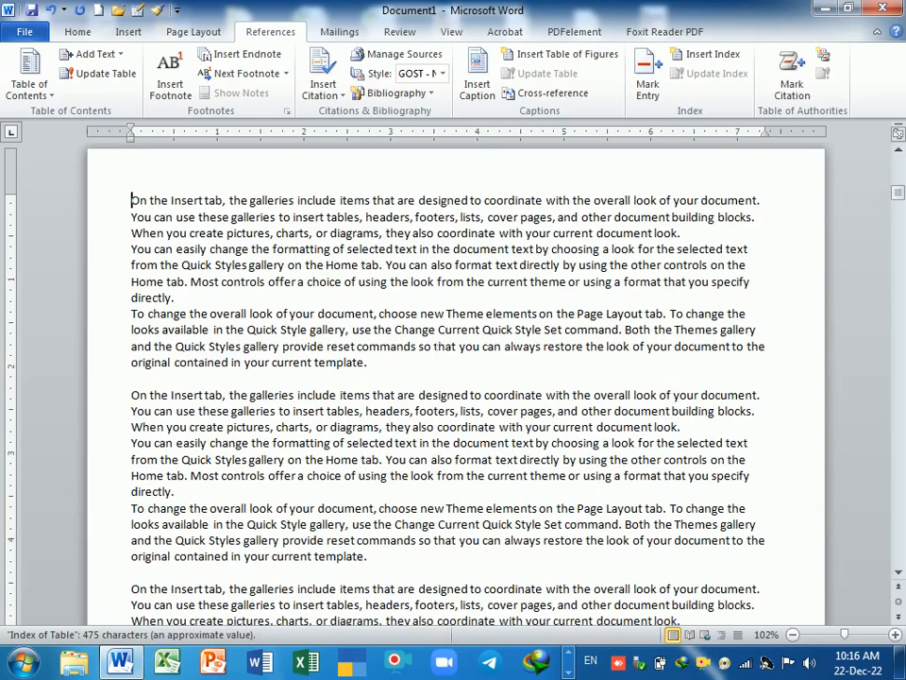
Step: Add the heading line "Computer Fundamental :-1" above the first paragraph of the first text page
scroll(459, 394, "up", 15)
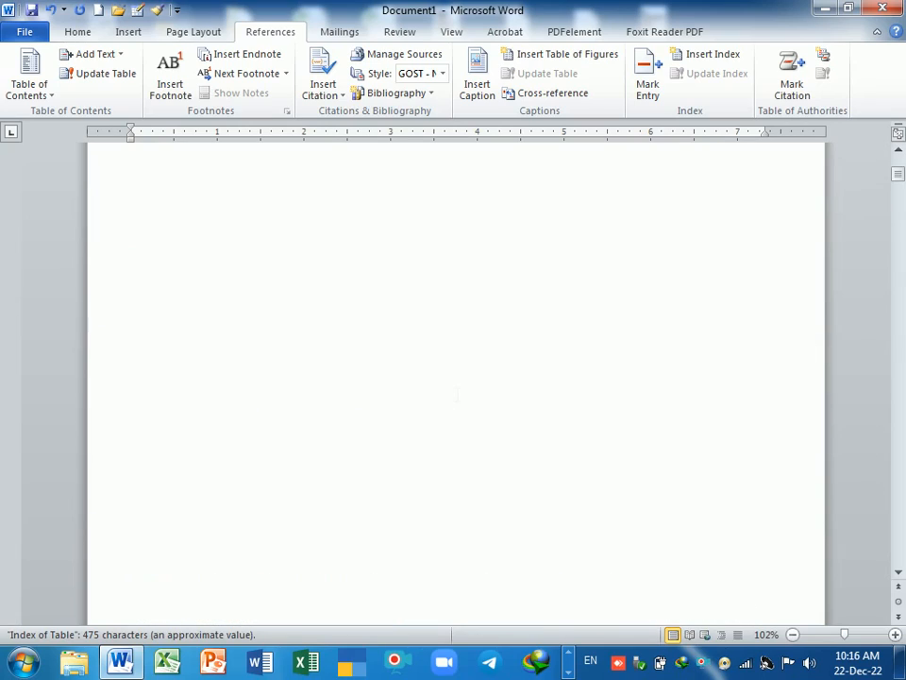
scroll(457, 395, "down", 6)
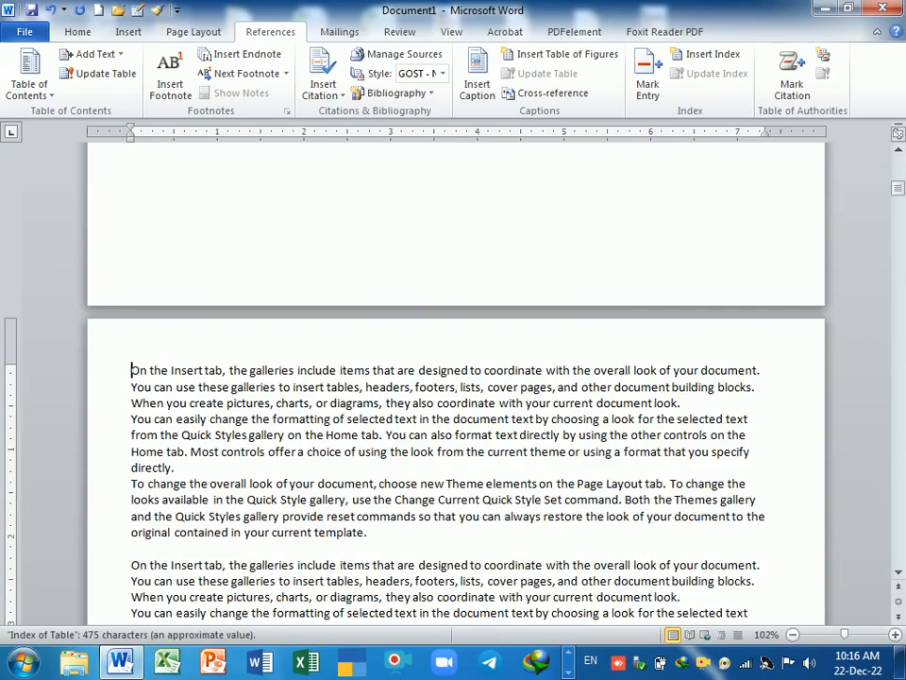
scroll(457, 394, "down", 2)
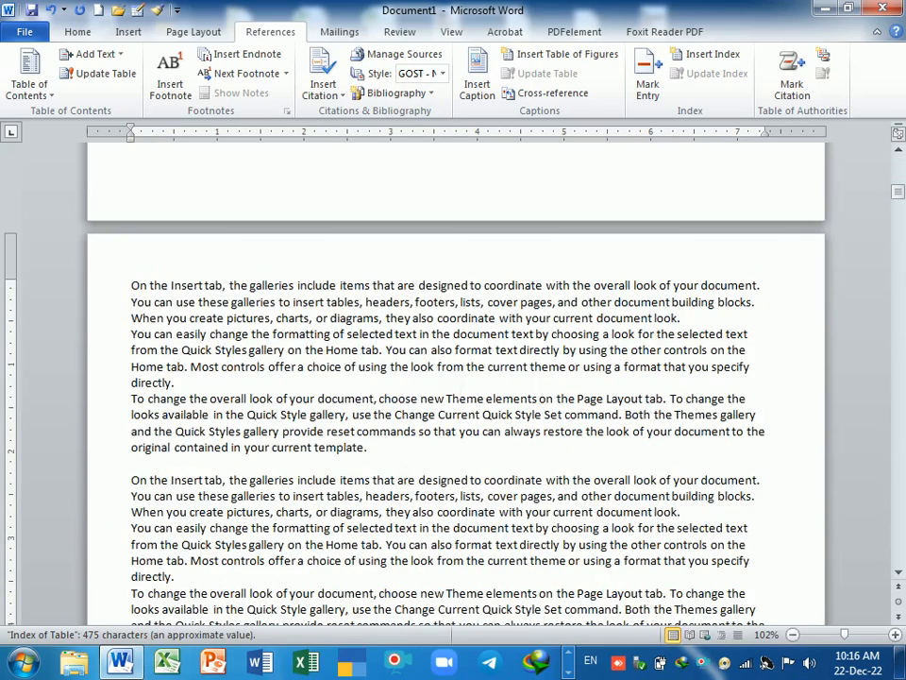
key("Return")
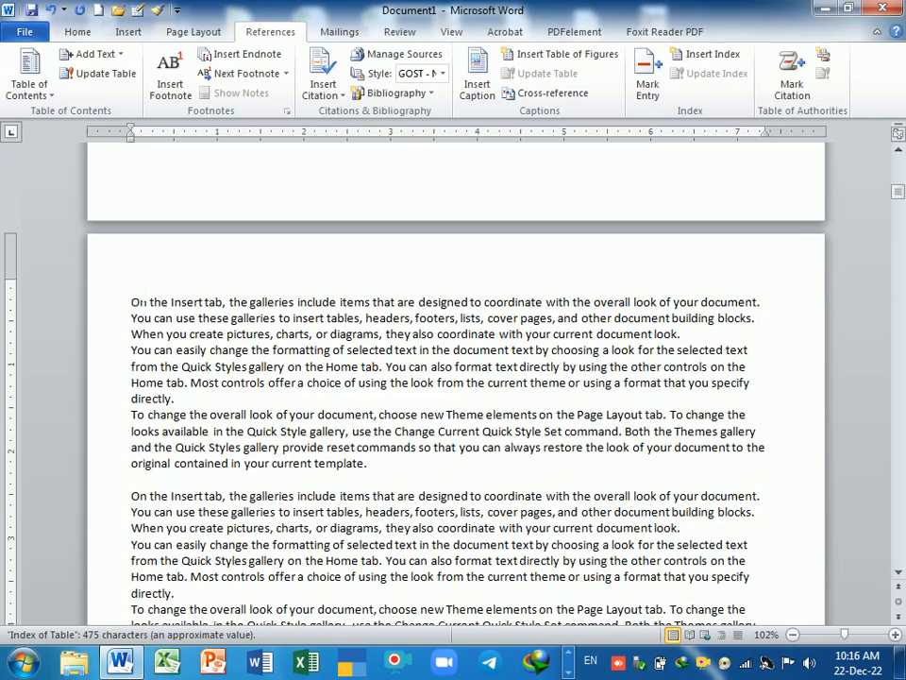
type("computer Fund")
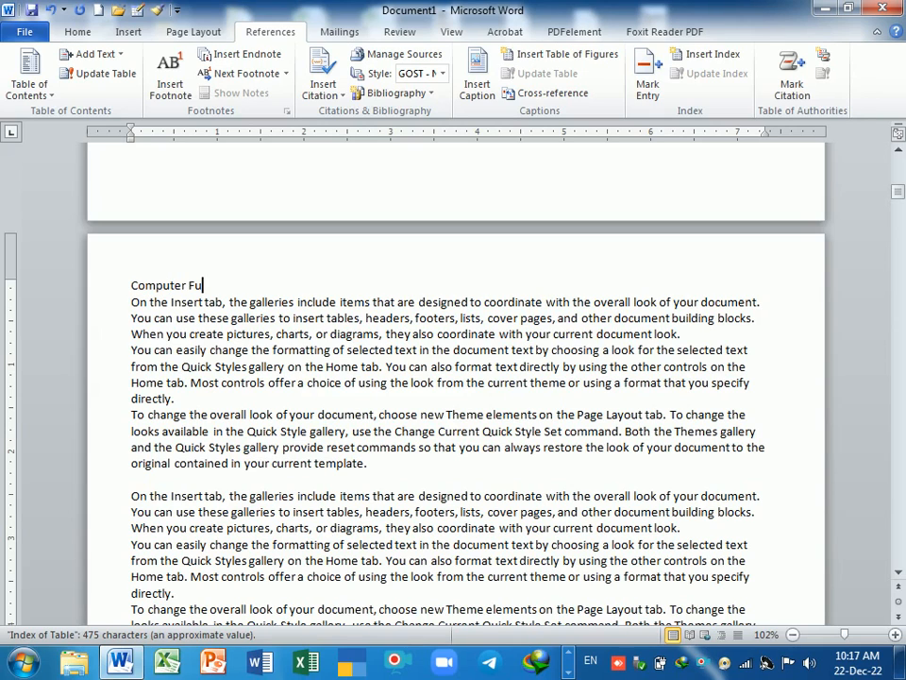
key("BackSpace")
key("BackSpace")
type("ndamental Lesson")
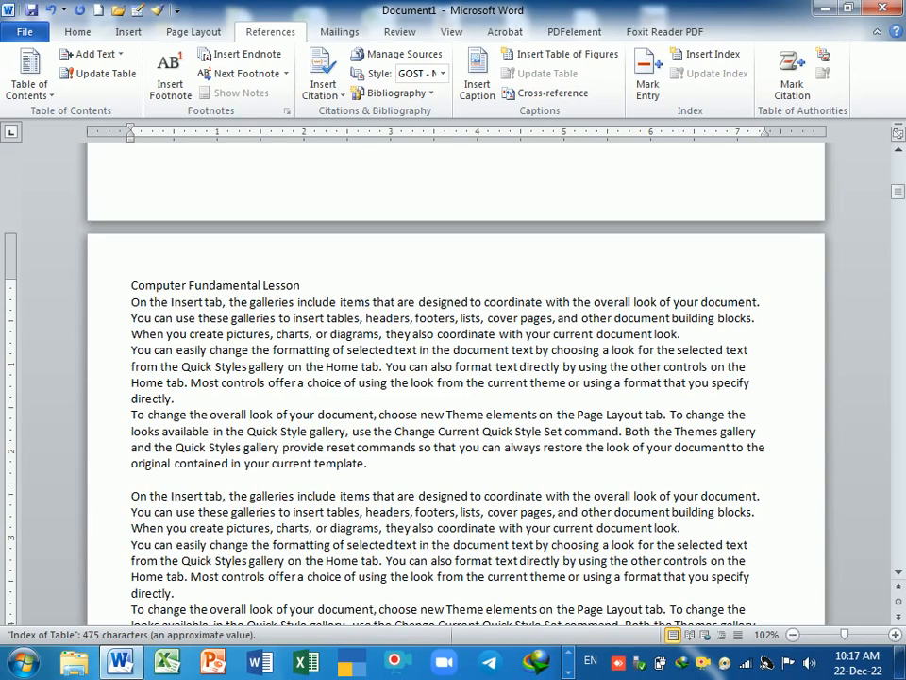
key("BackSpace")
key("BackSpace")
key("BackSpace")
key("BackSpace")
key("BackSpace")
key("BackSpace")
key("BackSpace")
key("BackSpace")
key("BackSpace")
type(":-1")
Step: Mark the "Computer Fundamental :-1" line as Level 1 text for the table of contents and check its heading style
key("ctrl+shift+Left")
key("ctrl+shift+Left")
key("ctrl+shift+Left")
key("ctrl+shift+Left")
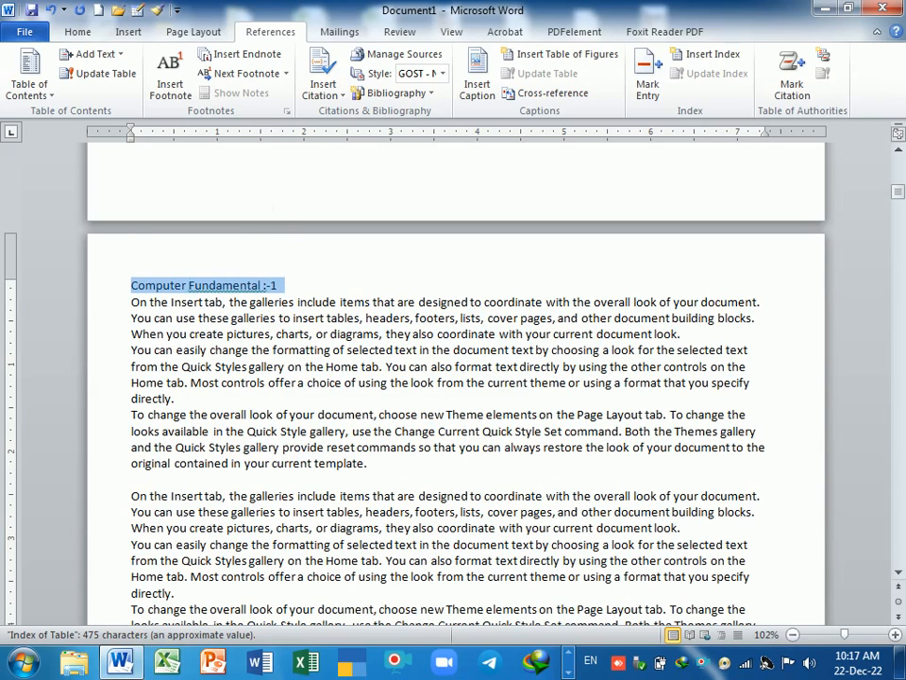
left_click(103, 59)
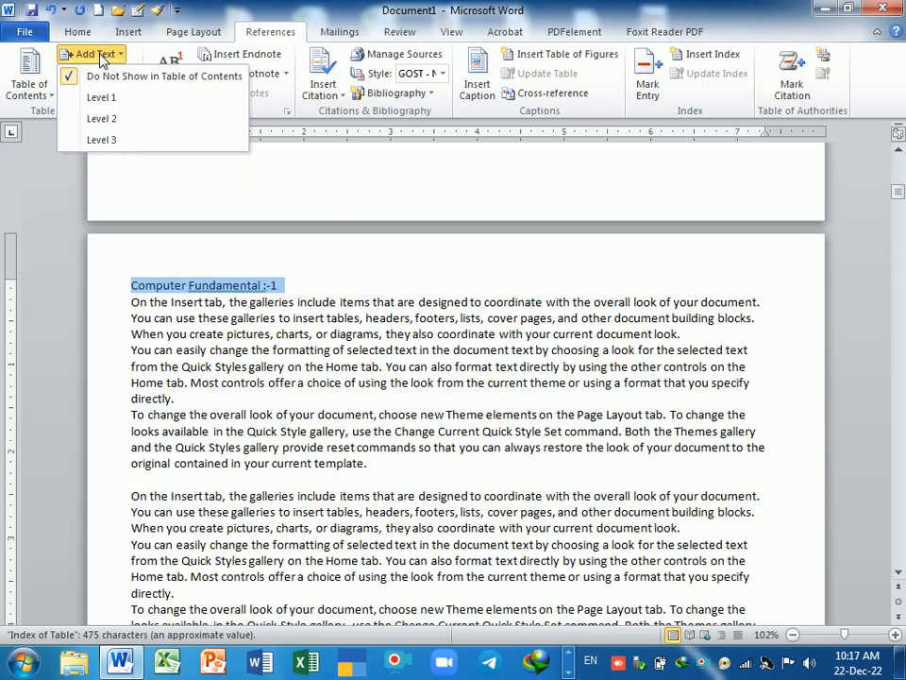
left_click(99, 119)
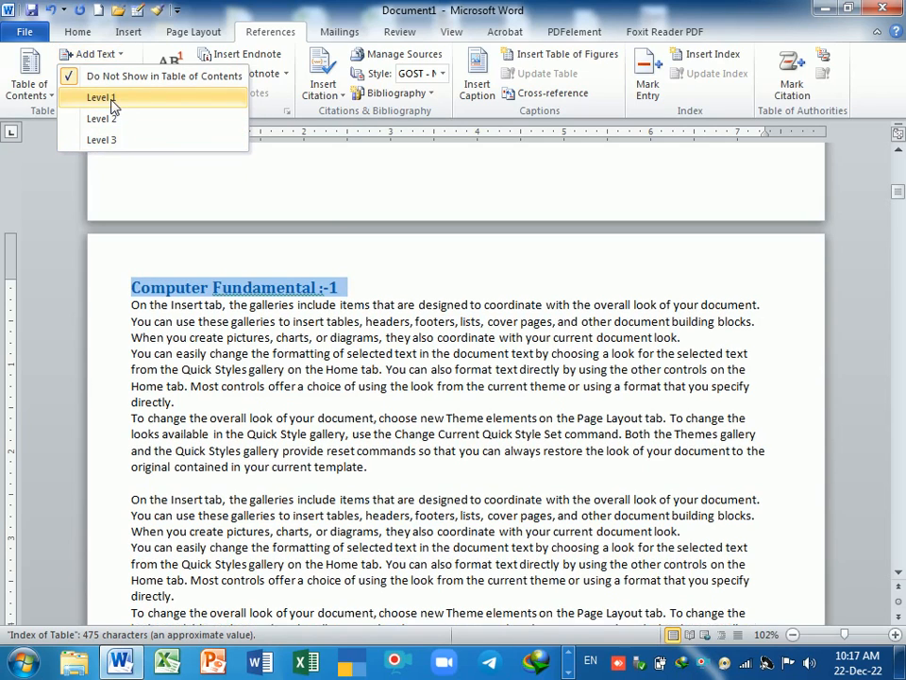
left_click(369, 290)
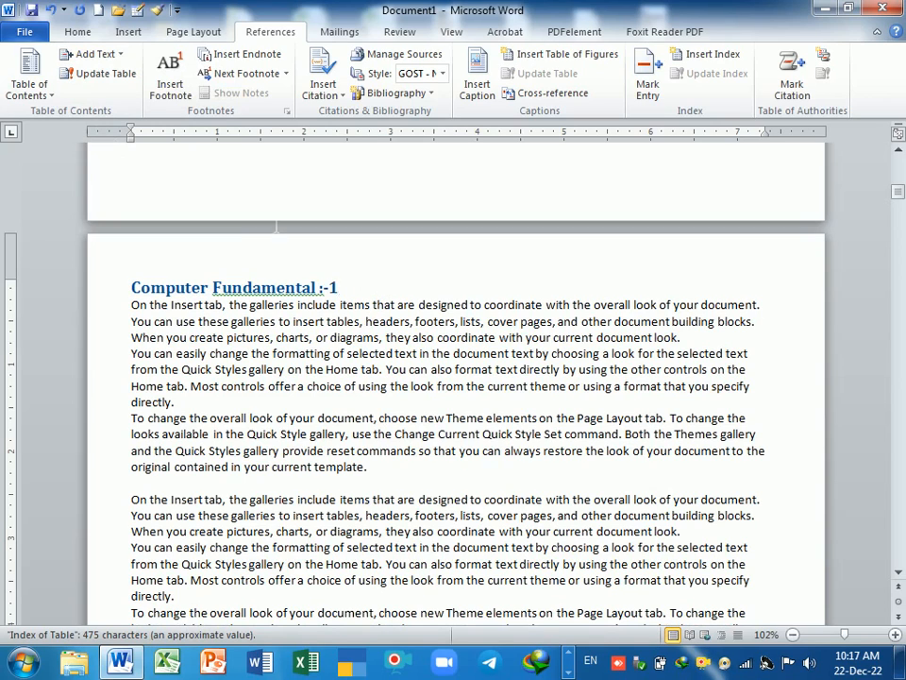
left_click(76, 32)
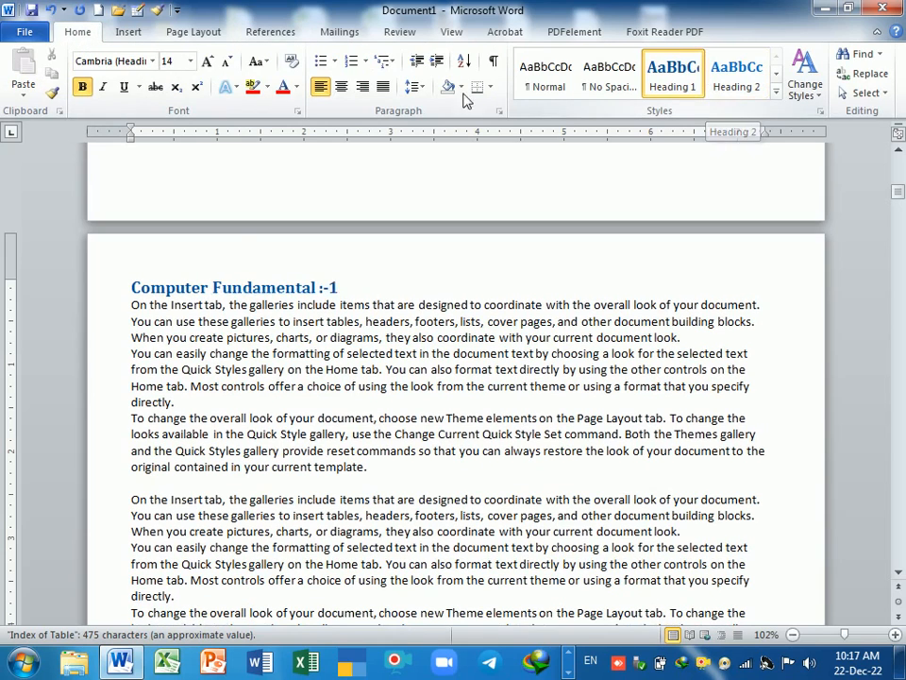
left_click(259, 30)
Step: Insert the heading line "Computer History" above the first paragraph of the following text page
scroll(254, 214, "down", 20)
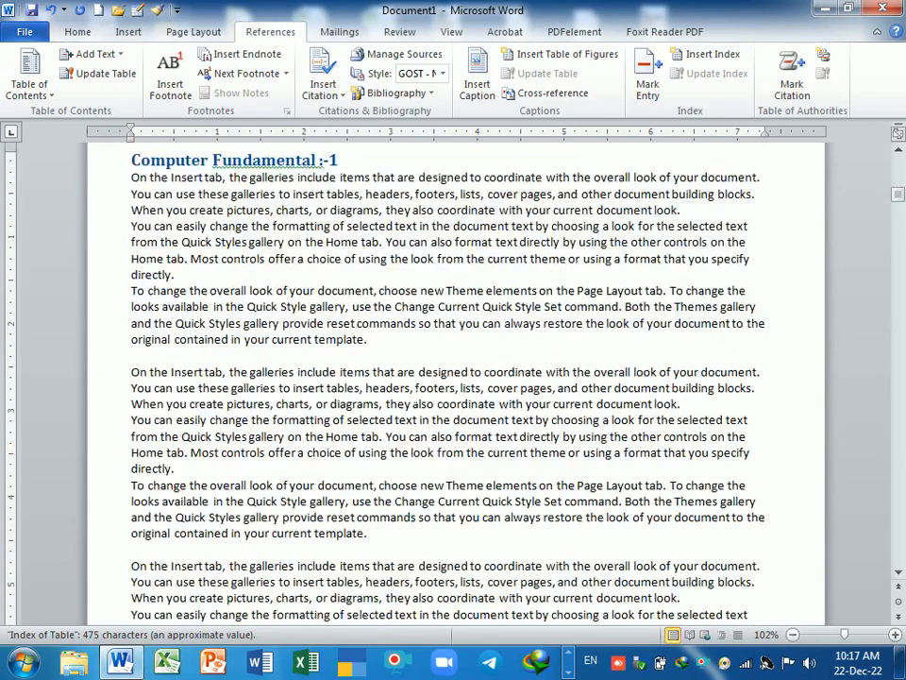
scroll(454, 378, "down", 20)
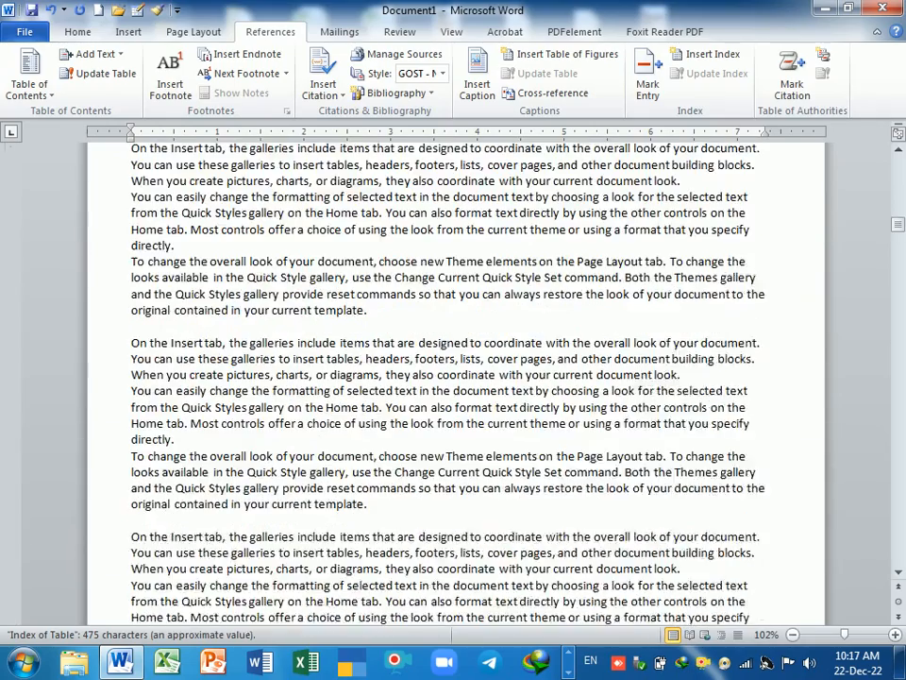
scroll(453, 378, "down", 4)
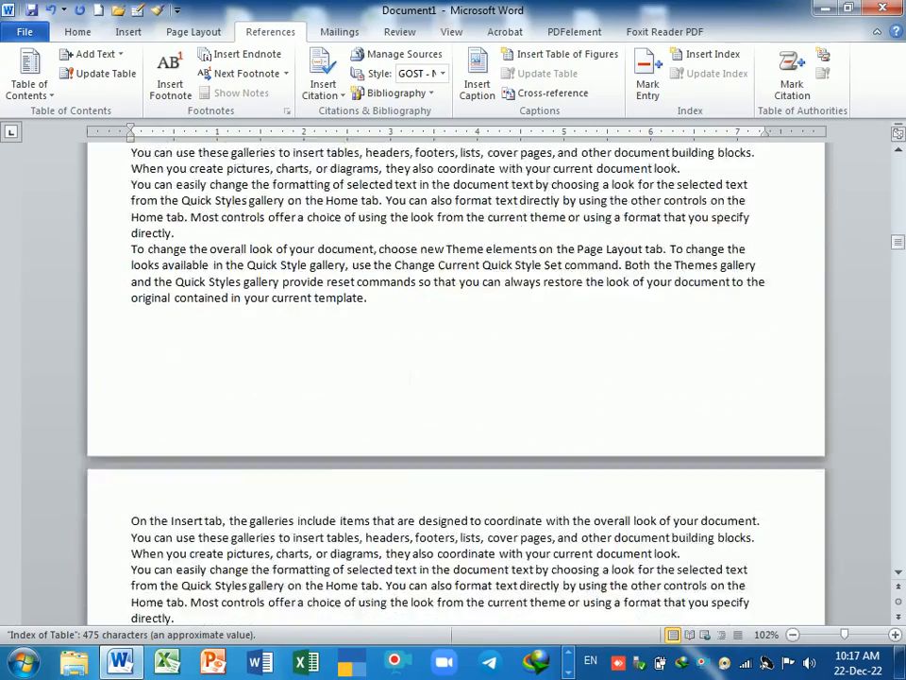
left_click(132, 394)
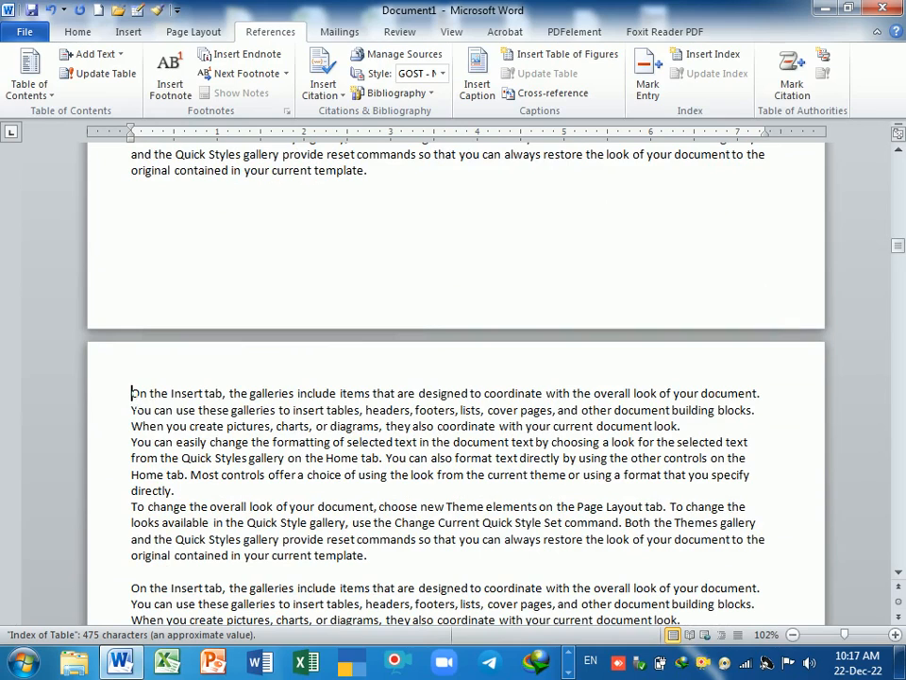
key("Return")
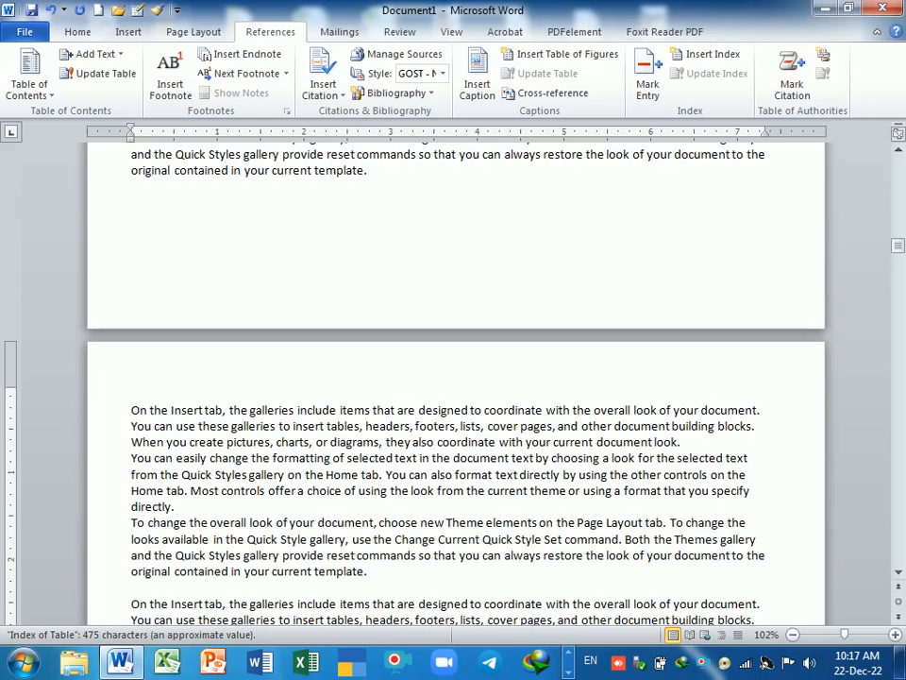
type("computer Hsotry")
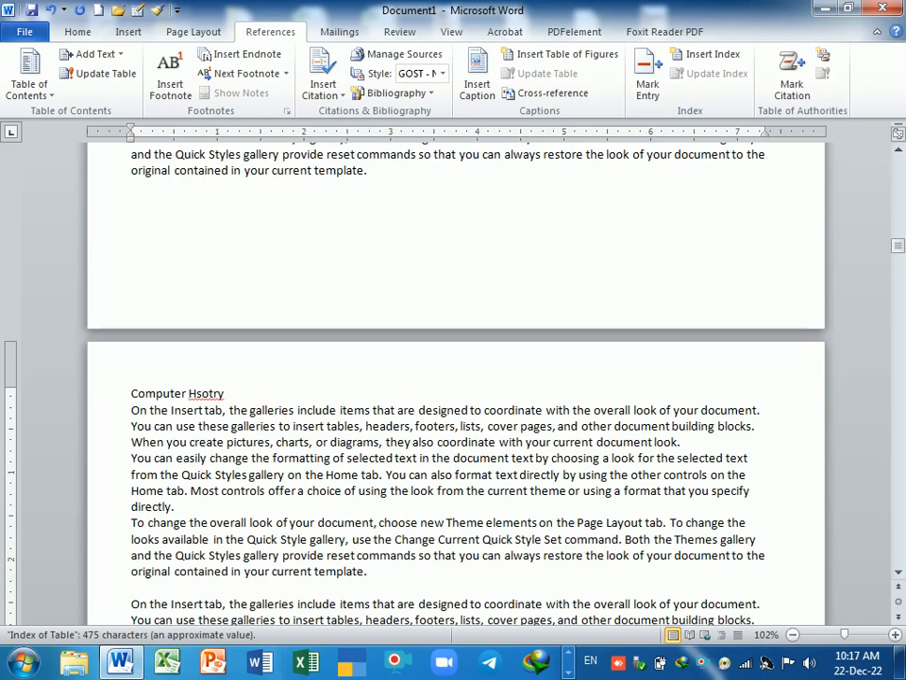
key("BackSpace")
key("BackSpace")
key("BackSpace")
key("BackSpace")
key("BackSpace")
key("BackSpace")
type("itsotry")
key("BackSpace")
key("BackSpace")
key("BackSpace")
type("ry")
key("BackSpace")
key("BackSpace")
key("BackSpace")
key("BackSpace")
key("BackSpace")
type("story")
Step: Mark "Computer History" as Level 1 text for the table of contents and append ": 1" to the heading
key("shift+Home")
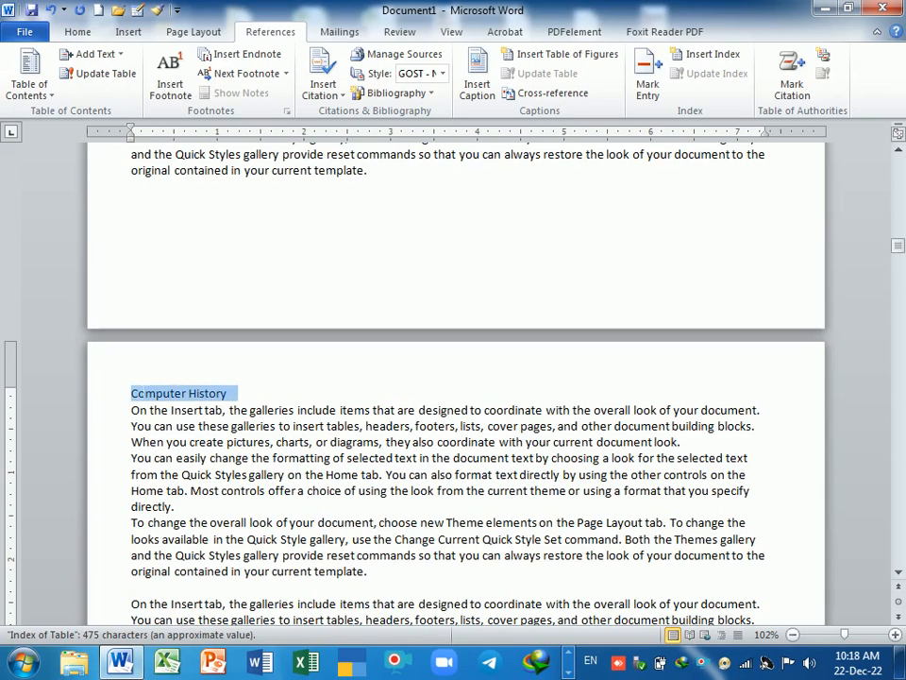
left_click(97, 55)
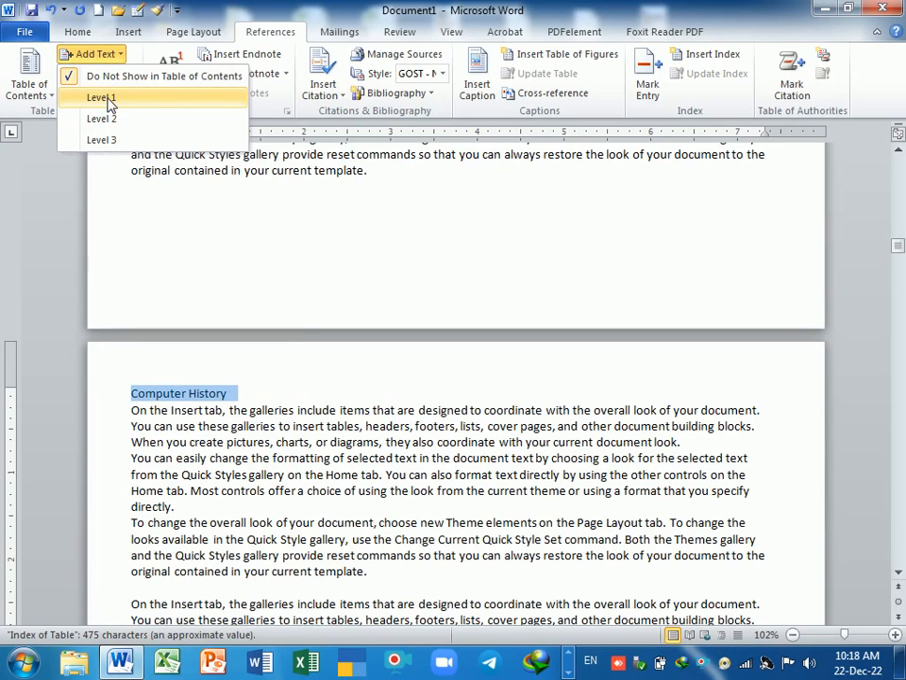
left_click(85, 96)
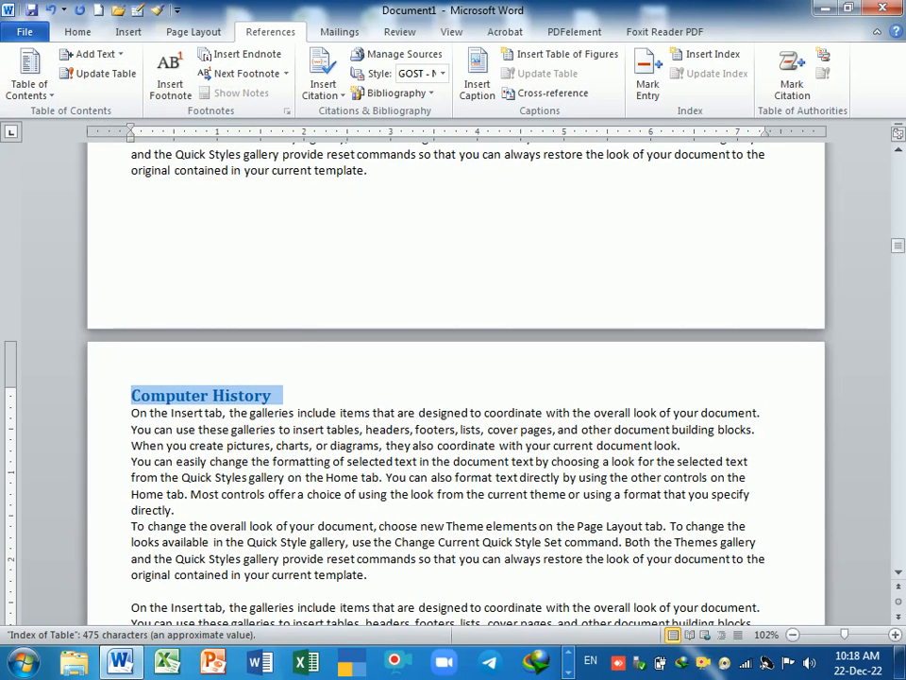
left_click(329, 401)
type(": ")
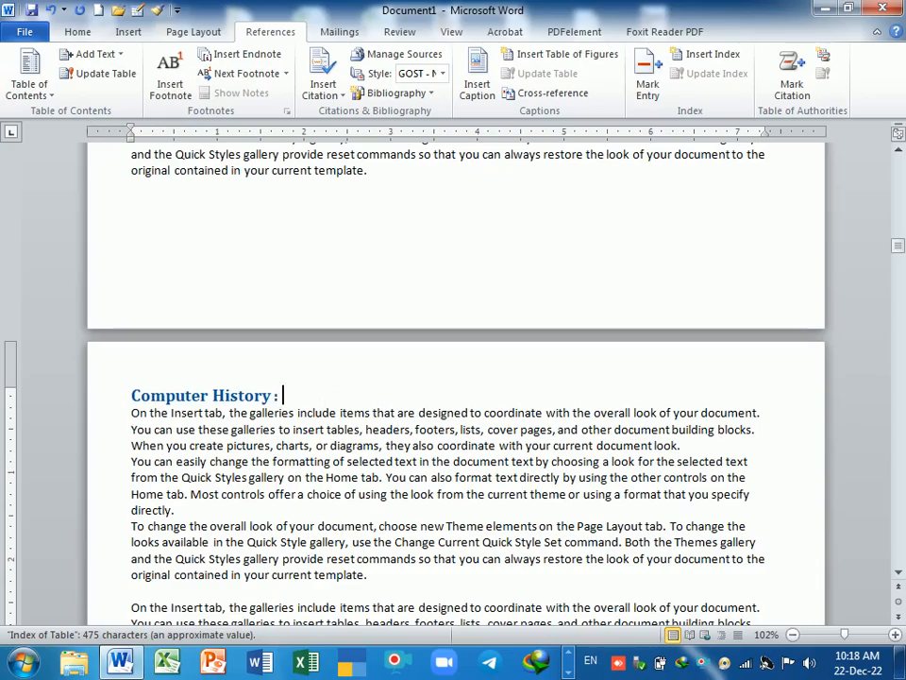
type("1")
Step: Insert the heading line "Computer parts :-3" at the start of a further text page beyond the Computer History section
scroll(454, 377, "down", 15)
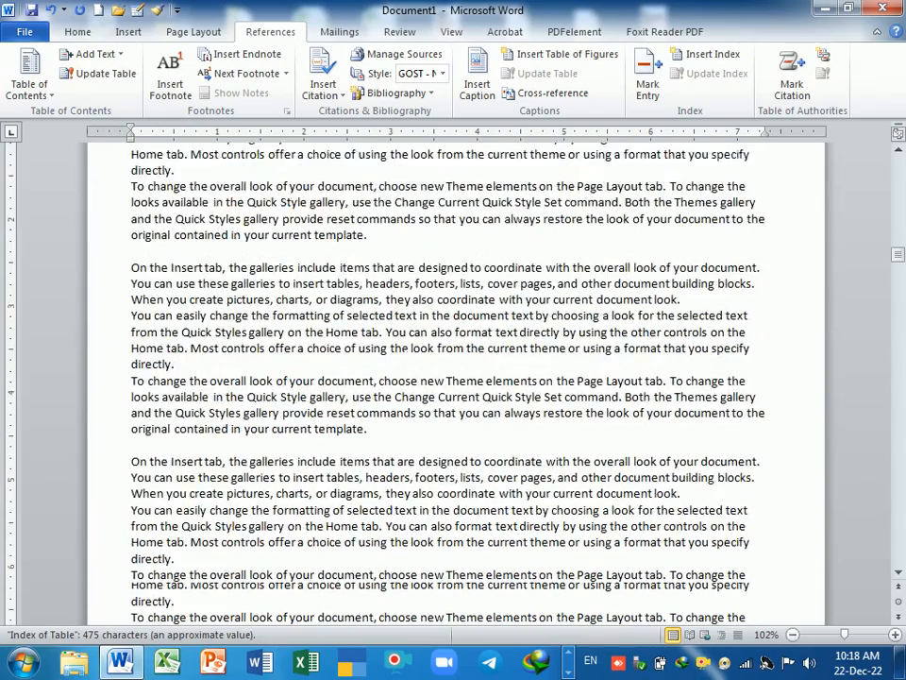
scroll(453, 377, "down", 15)
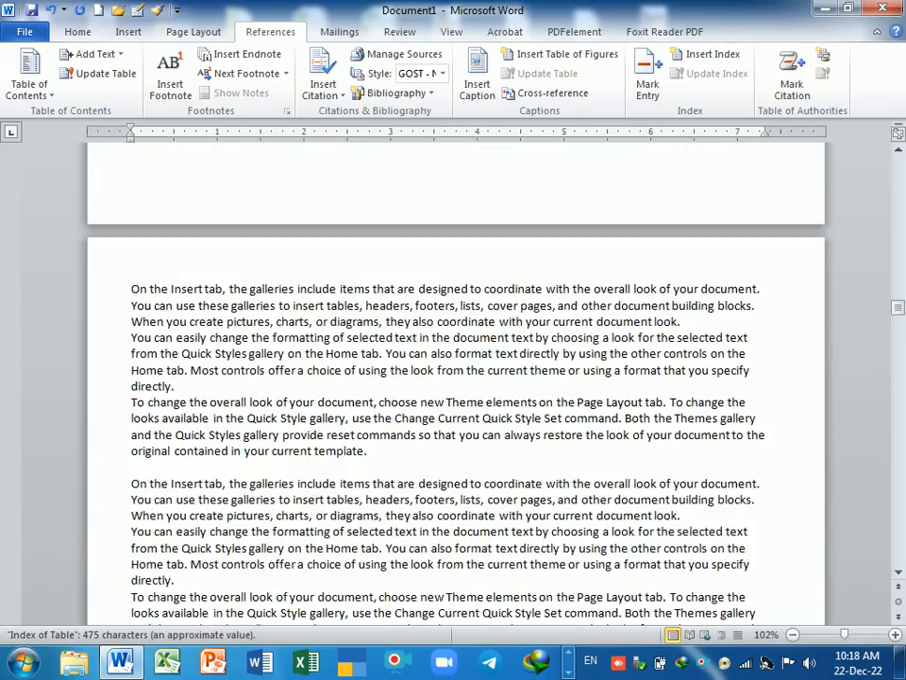
scroll(453, 378, "down", 5)
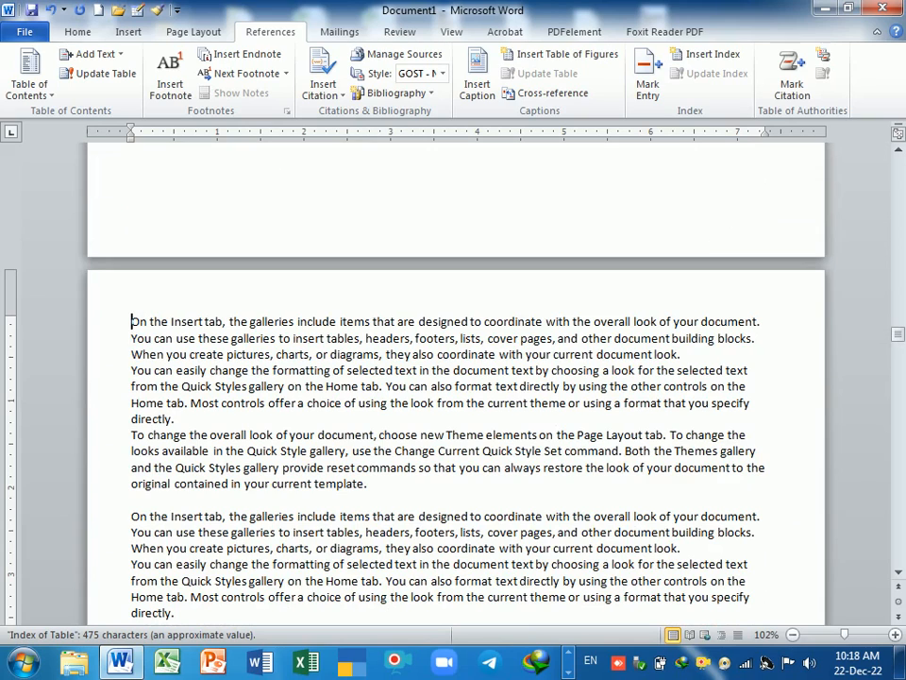
key("Return")
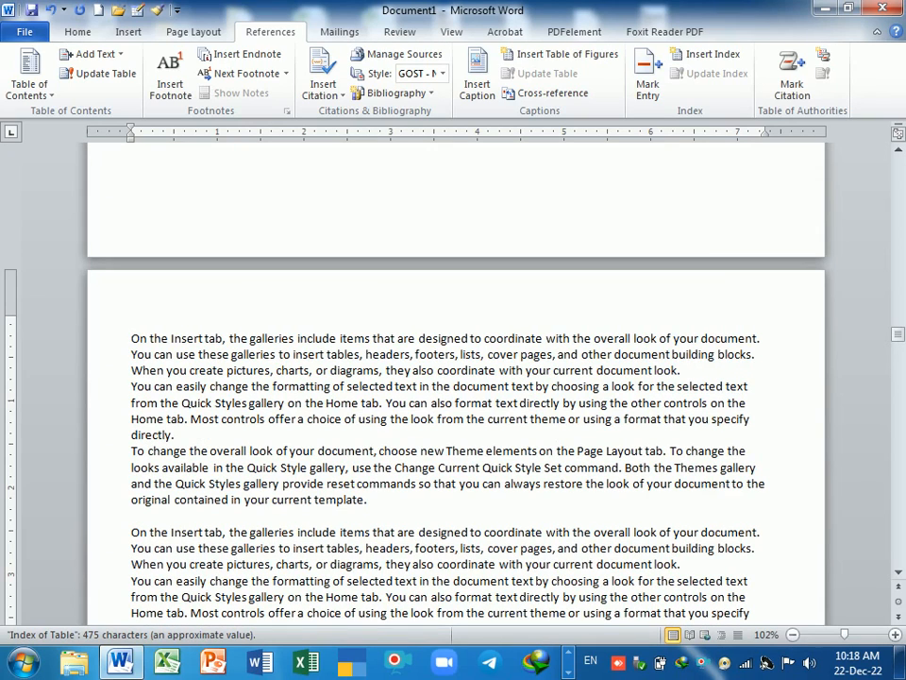
type("Computer part")
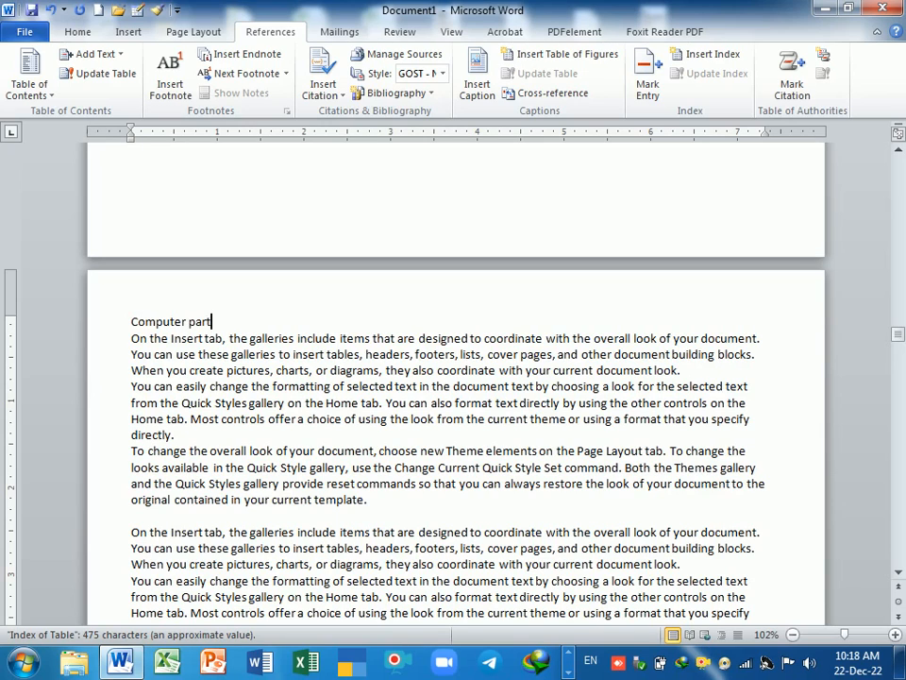
type("s :-3")
Step: Mark the "Computer parts :-3" line as Level 1 text for the table of contents
left_click_drag(269, 323, 157, 322)
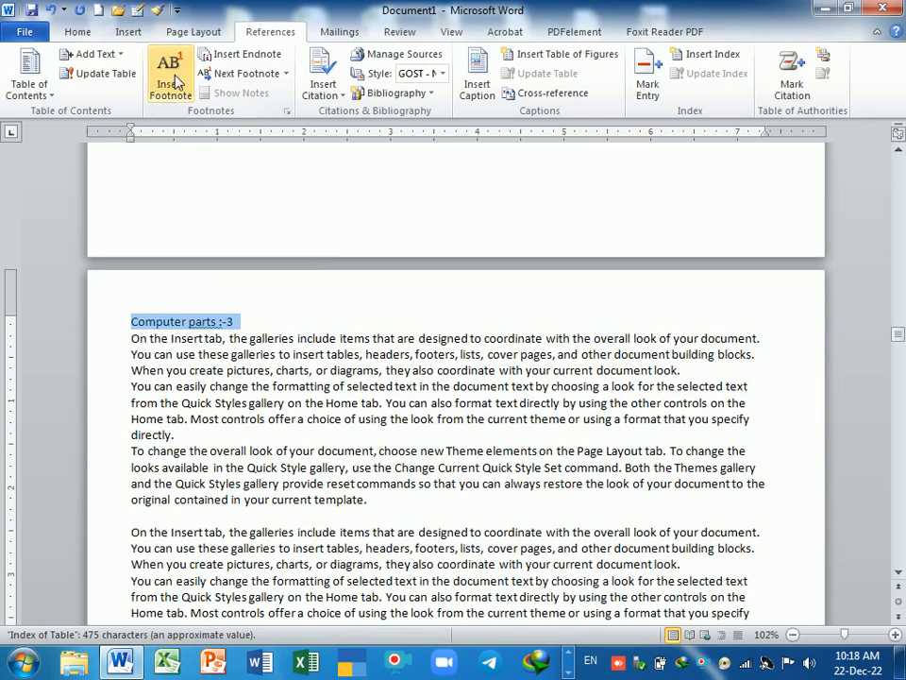
left_click(114, 55)
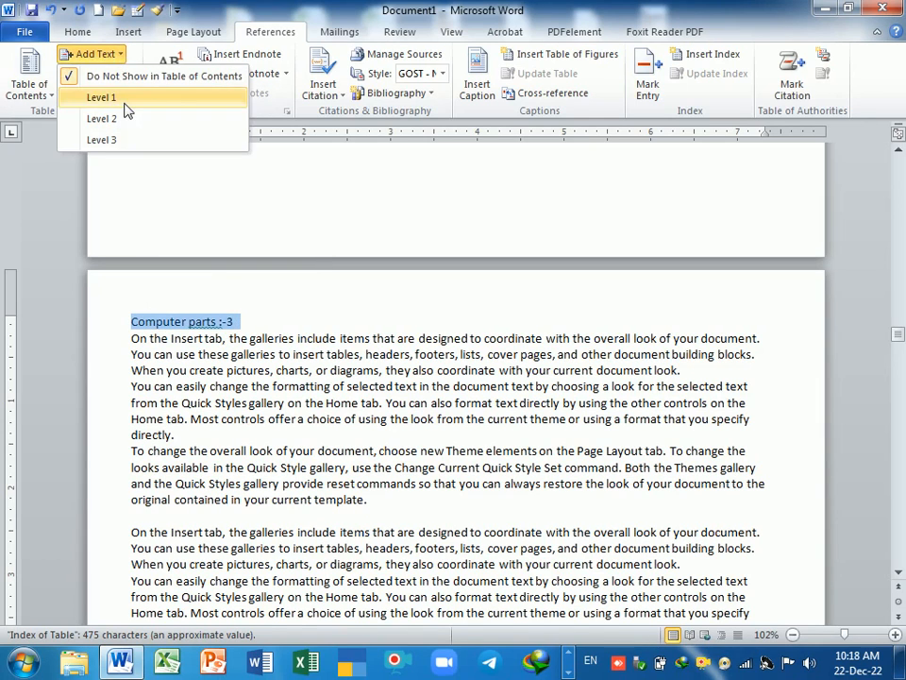
left_click(99, 97)
left_click(359, 405)
Step: Insert the heading line "Computer Programmed" at the start of the next text page after the Computer parts section
scroll(358, 405, "down", 20)
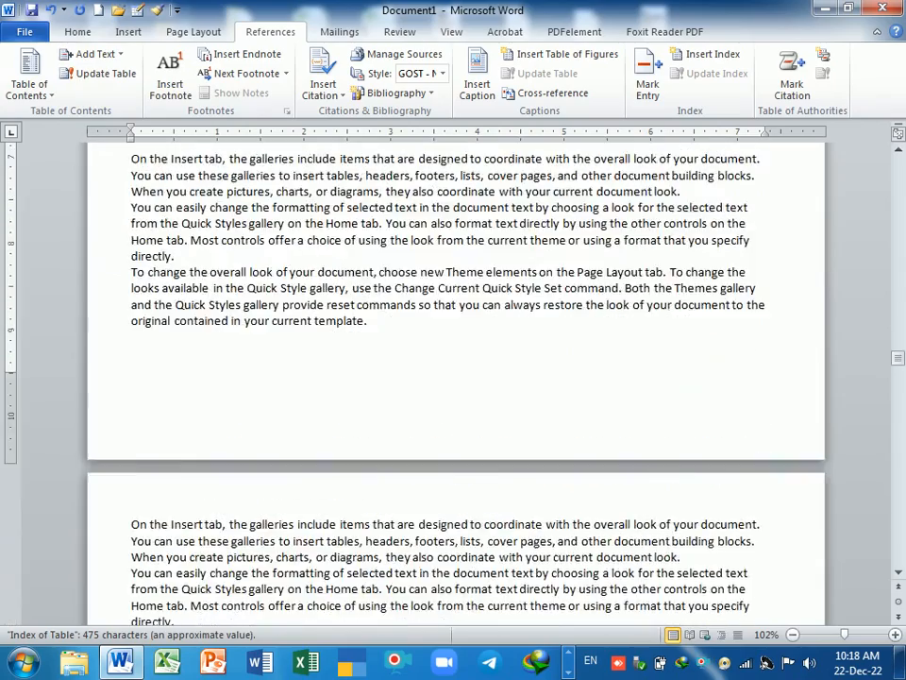
scroll(333, 480, "down", 6)
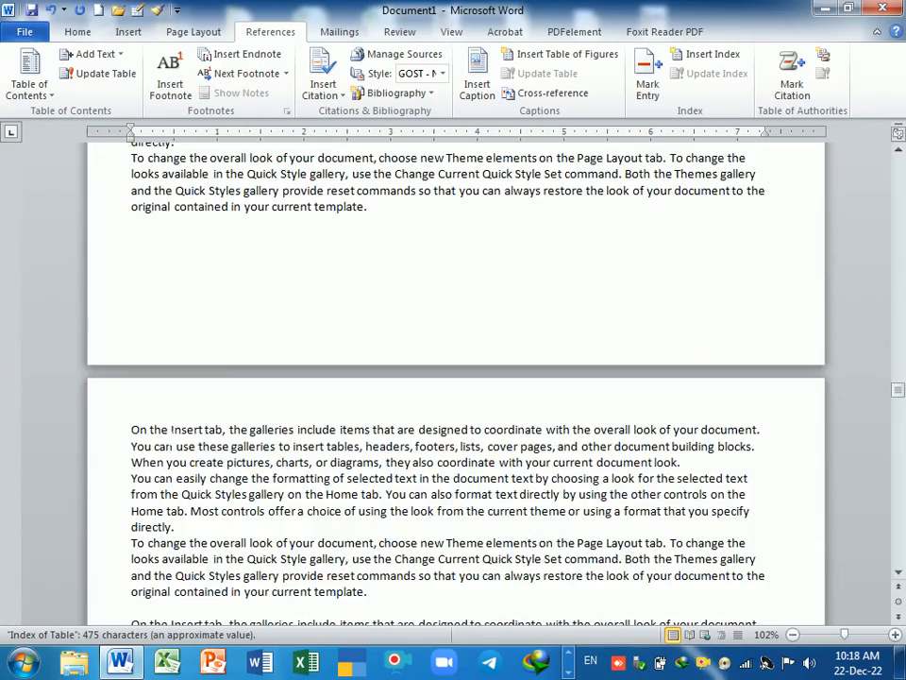
left_click(132, 430)
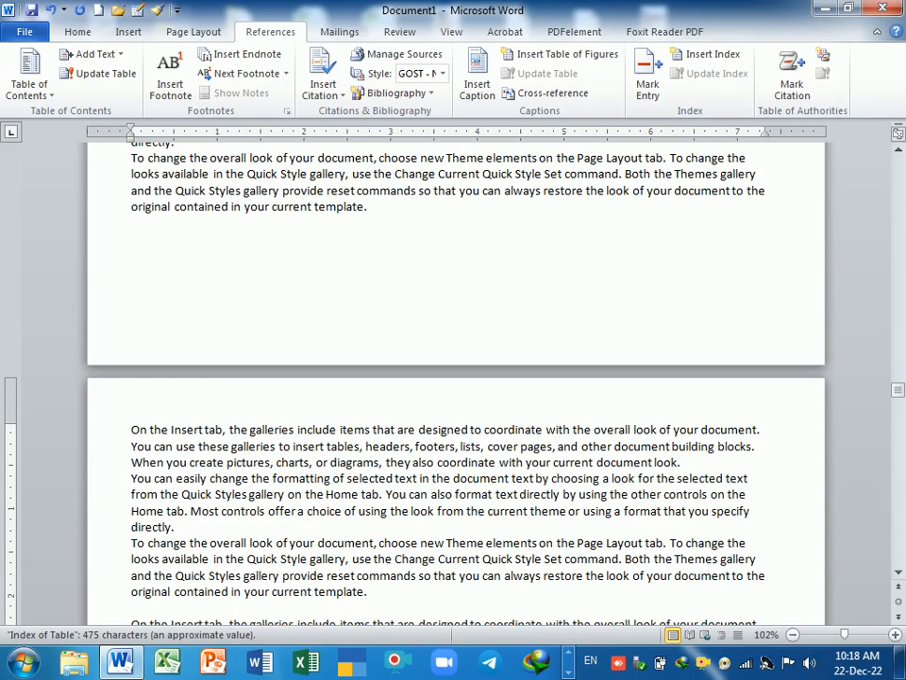
left_click(196, 447)
key("Return")
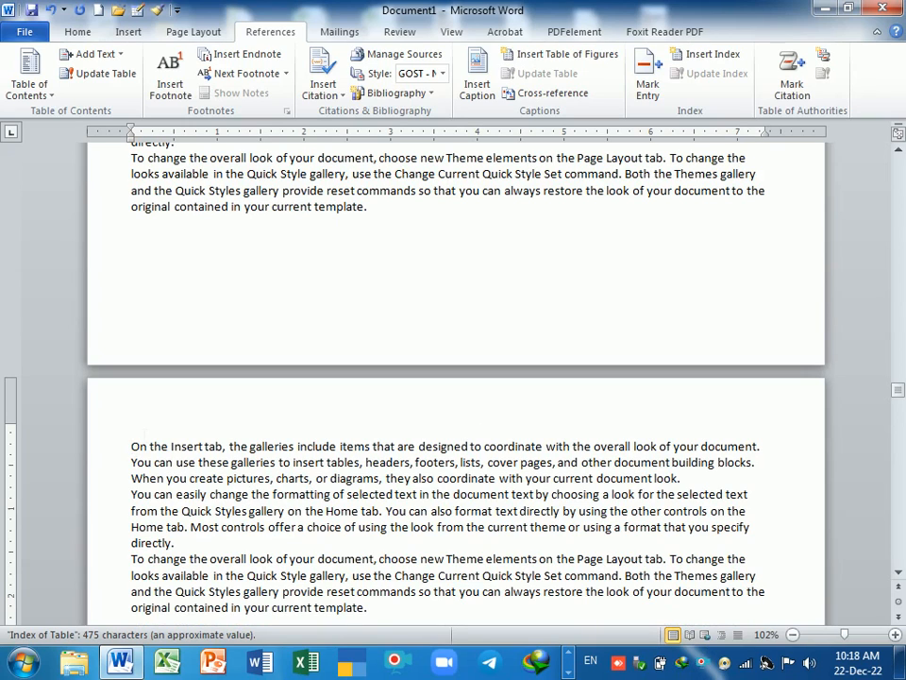
type("Computer Progammed")
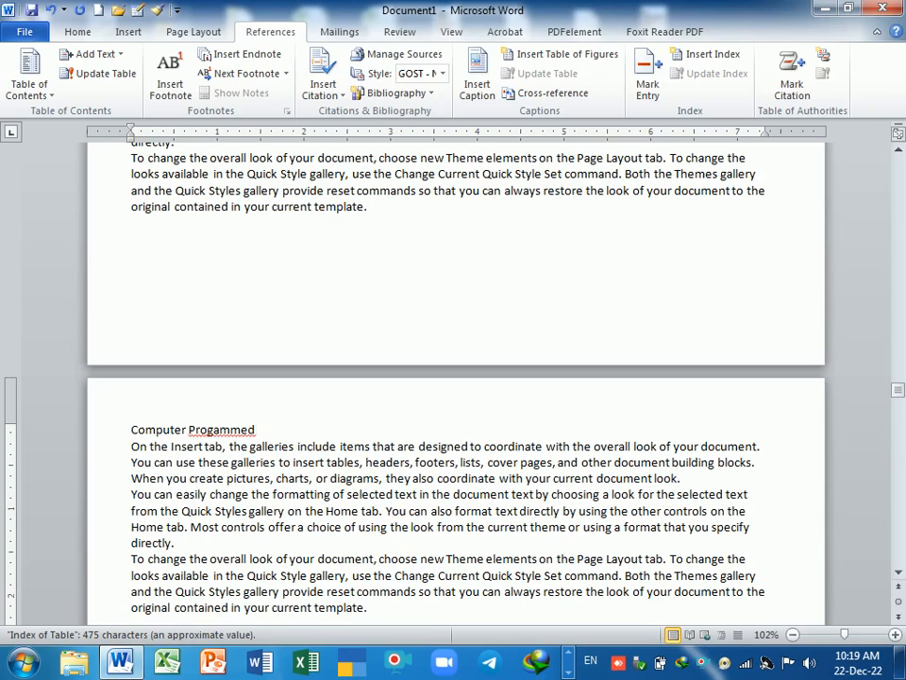
left_click(216, 429)
type("r")
key("End")
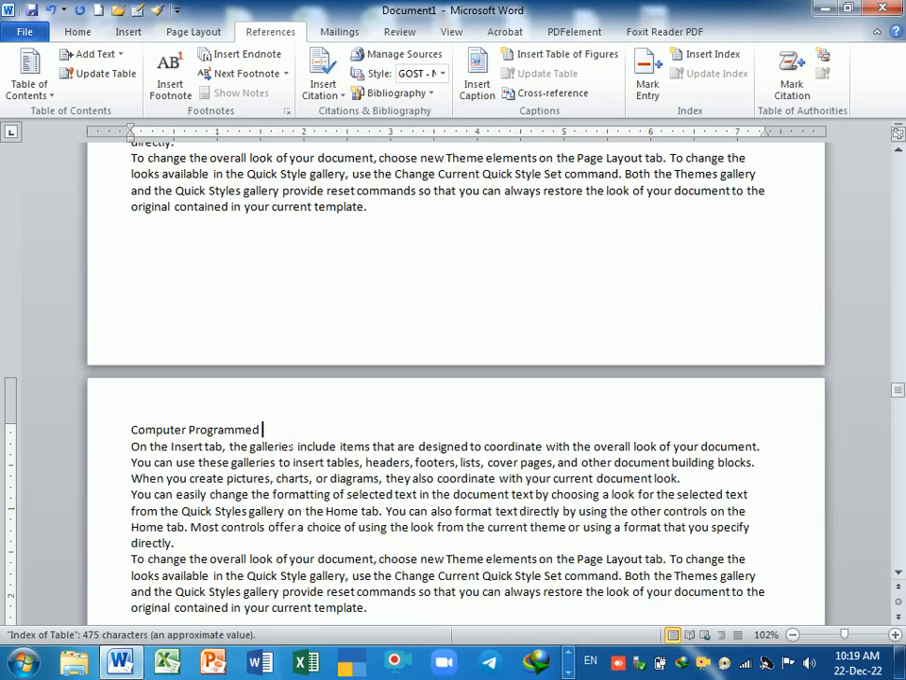
Step: Mark "Computer Programmed" as Level 1 text for the table of contents and append ":- 4" to the heading
key("shift+Home")
left_click(93, 54)
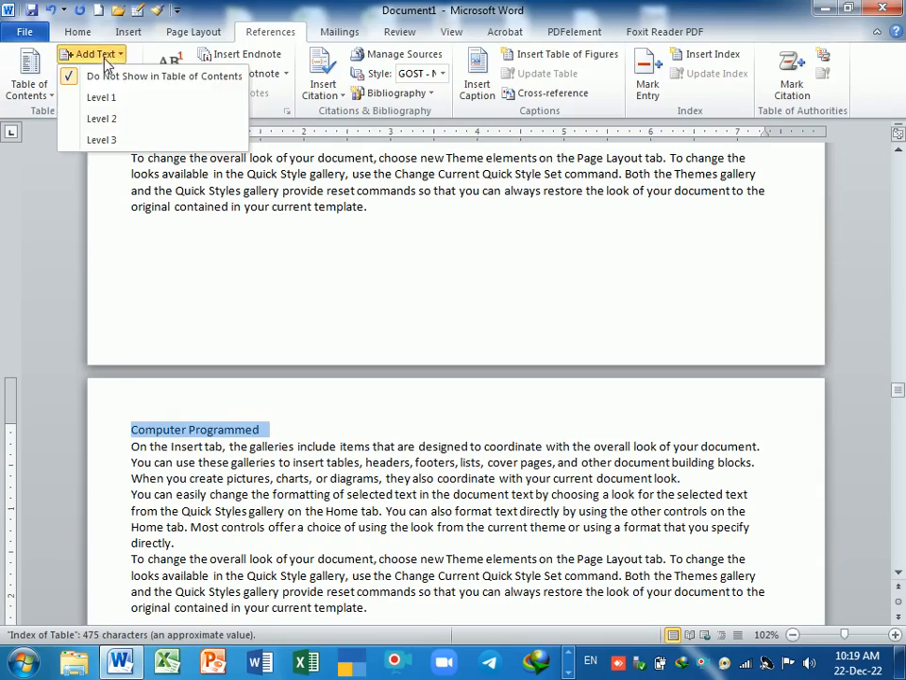
left_click(112, 98)
left_click(380, 431)
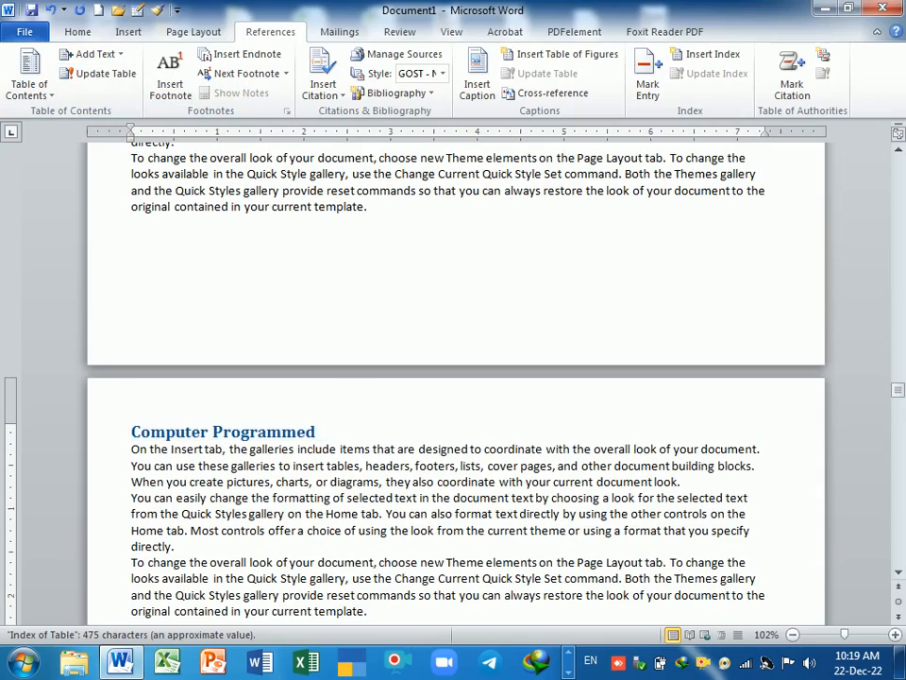
left_click_drag(898, 401, 898, 495)
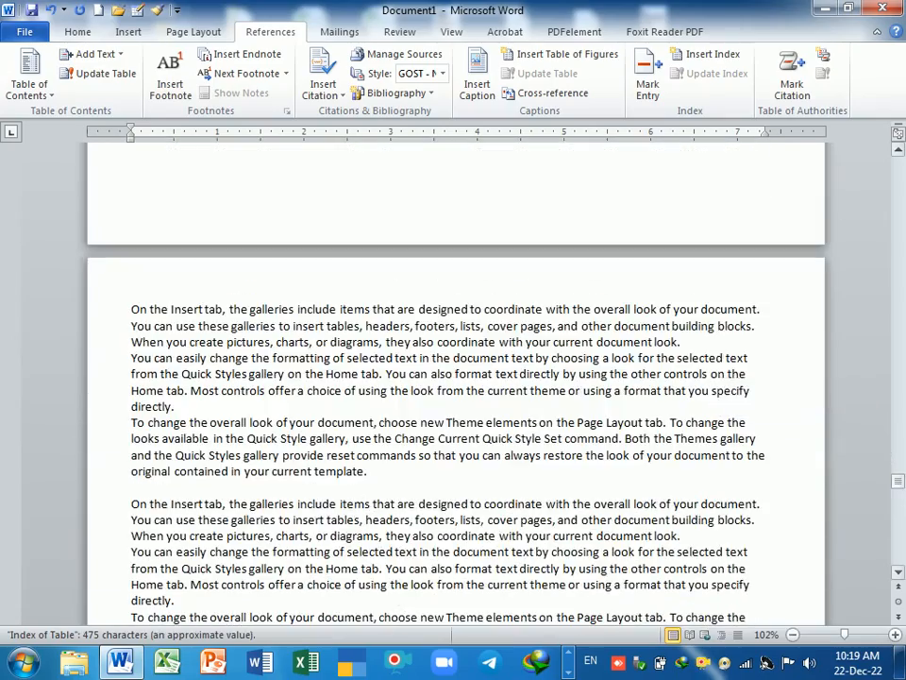
scroll(456, 383, "up", 2)
scroll(456, 383, "up", 20)
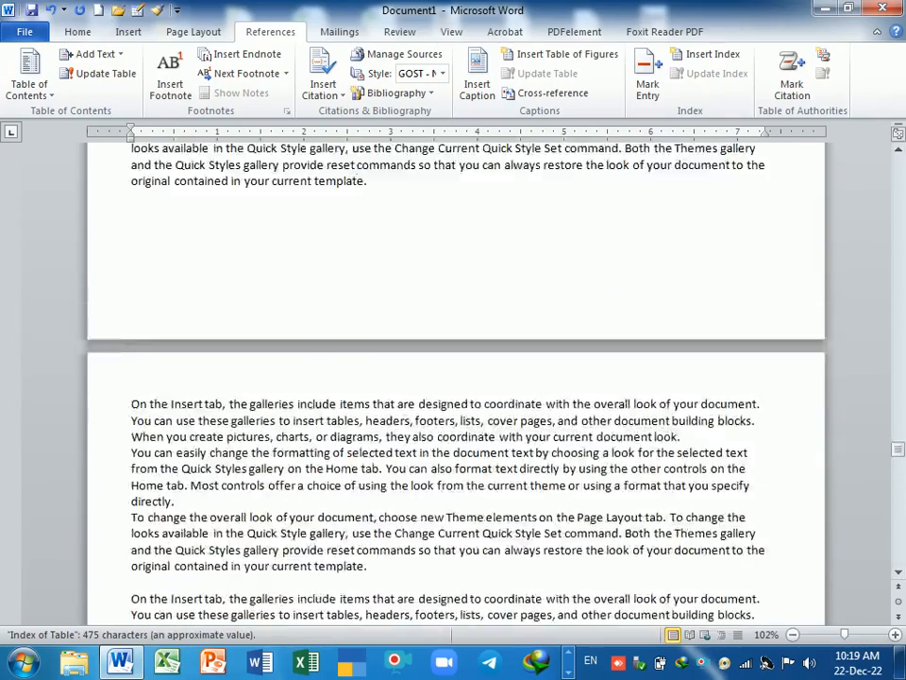
scroll(456, 382, "up", 10)
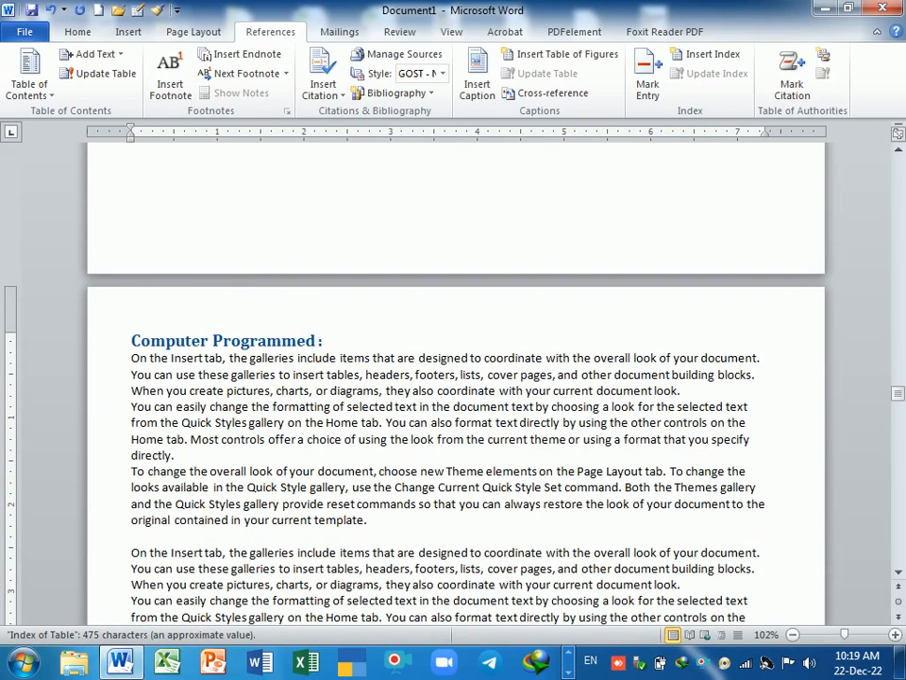
type("- 4")
Step: Insert the heading line "Computer Language" at the start of a further text page beyond the Computer Programmed section
scroll(456, 378, "down", 12)
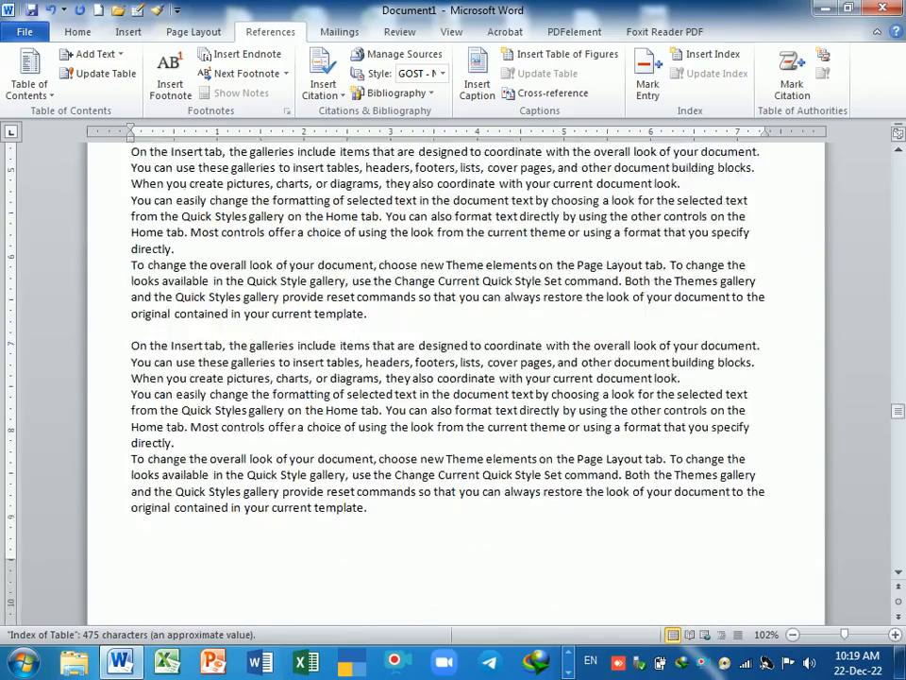
scroll(456, 378, "down", 10)
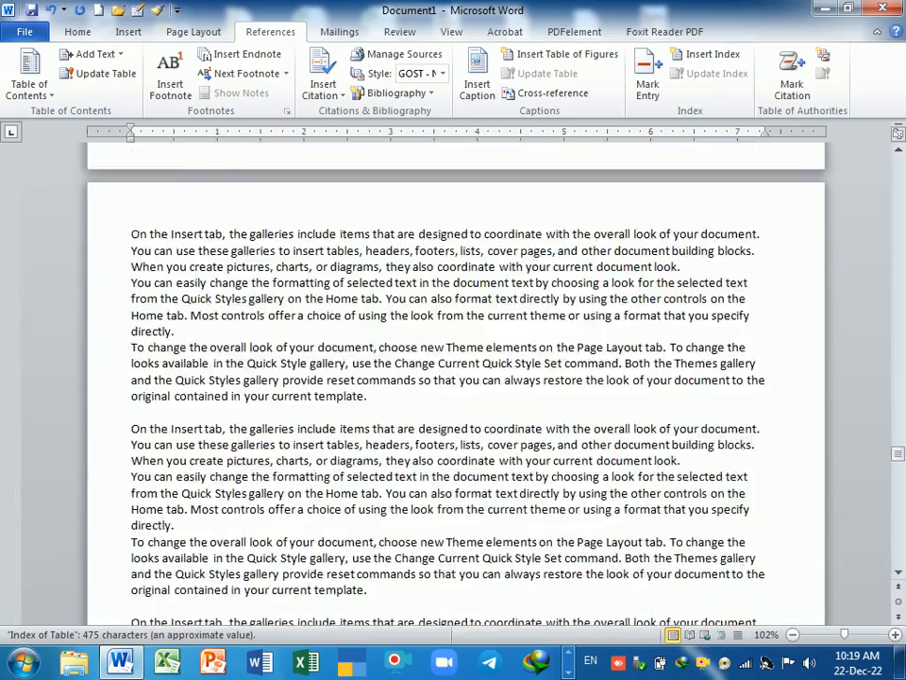
scroll(310, 428, "down", 7)
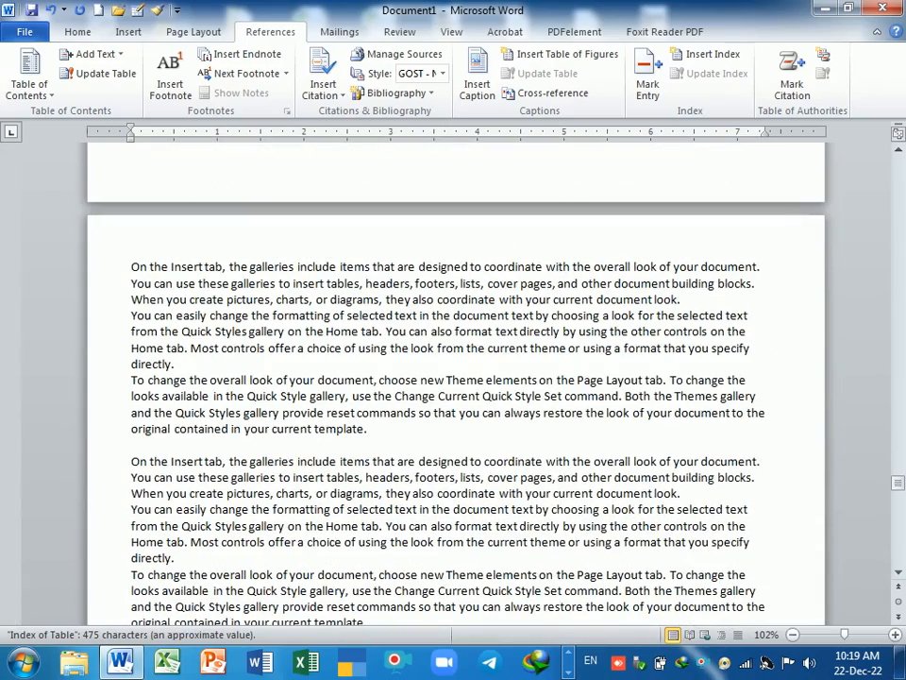
left_click(134, 274)
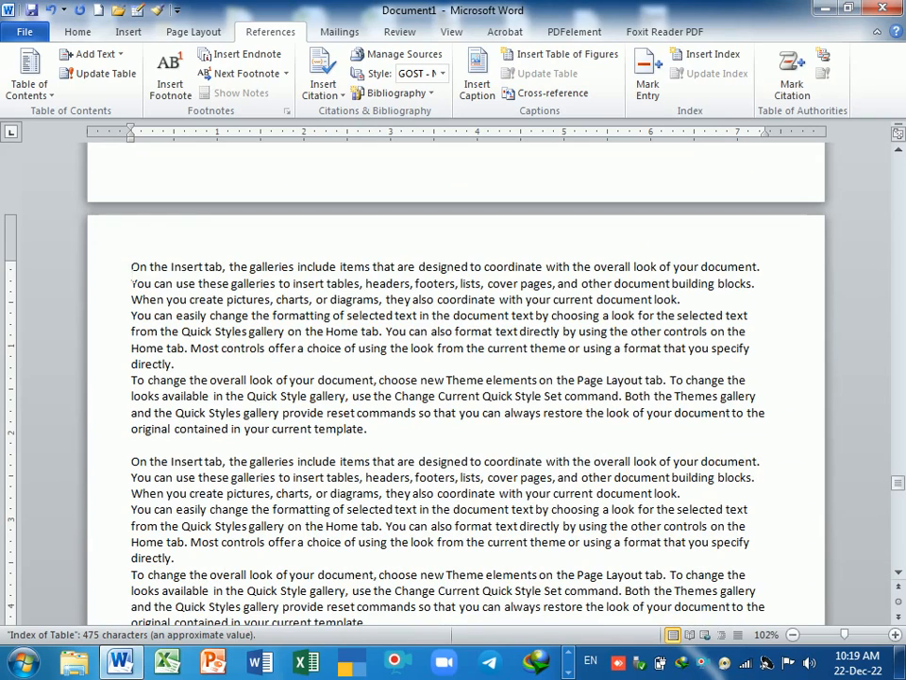
key("Return")
key("Return")
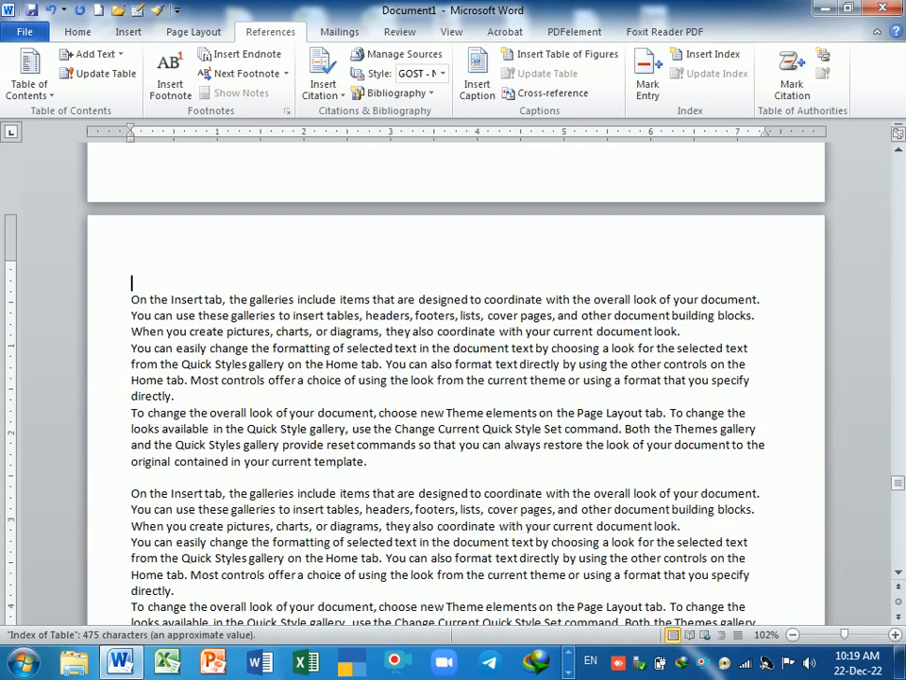
type("Comptuer")
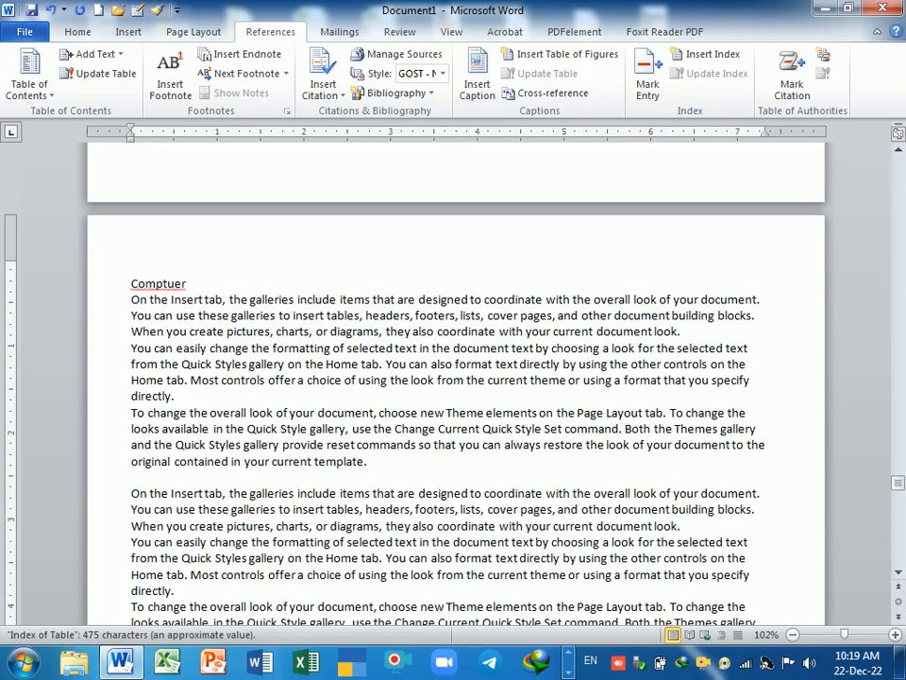
key("BackSpace")
key("BackSpace")
key("BackSpace")
key("BackSpace")
key("BackSpace")
type("uter Lanugage")
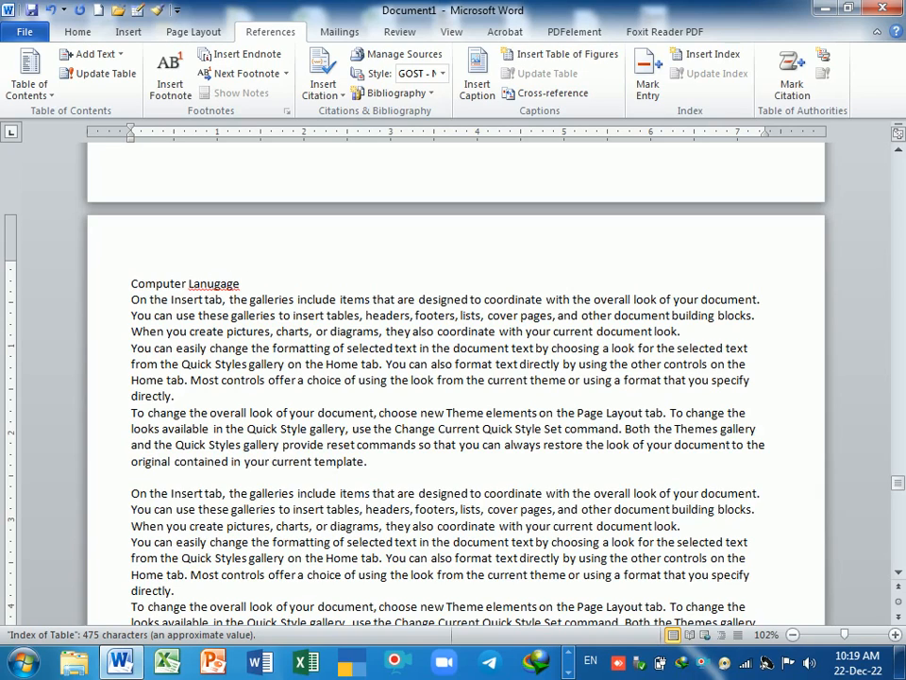
key("BackSpace")
key("BackSpace")
key("BackSpace")
key("BackSpace")
key("BackSpace")
key("BackSpace")
type("guage")
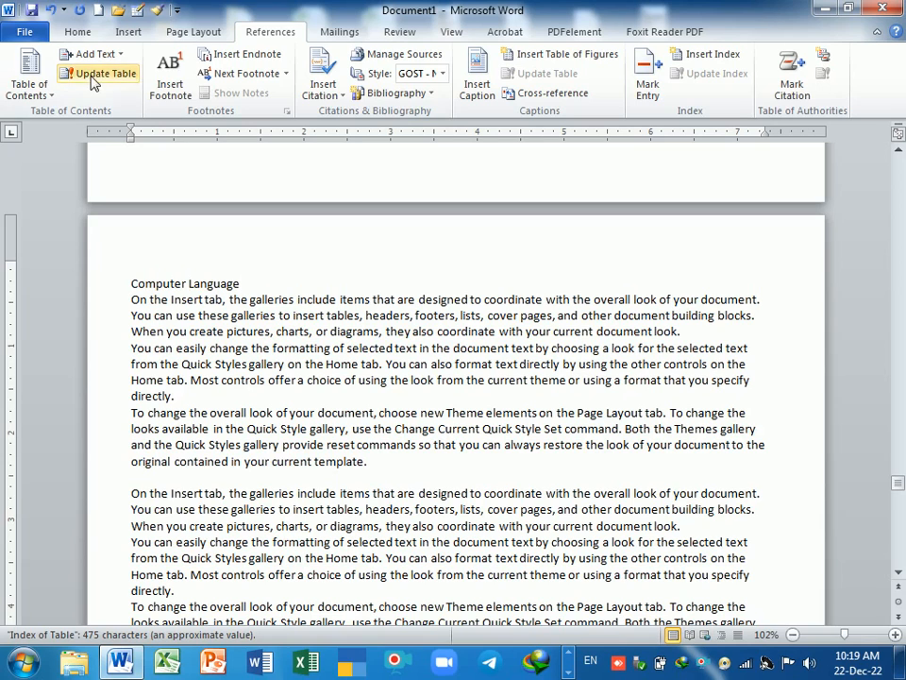
Step: Mark the "Computer Language" line as Level 1 text for the table of contents
left_click_drag(247, 284, 133, 283)
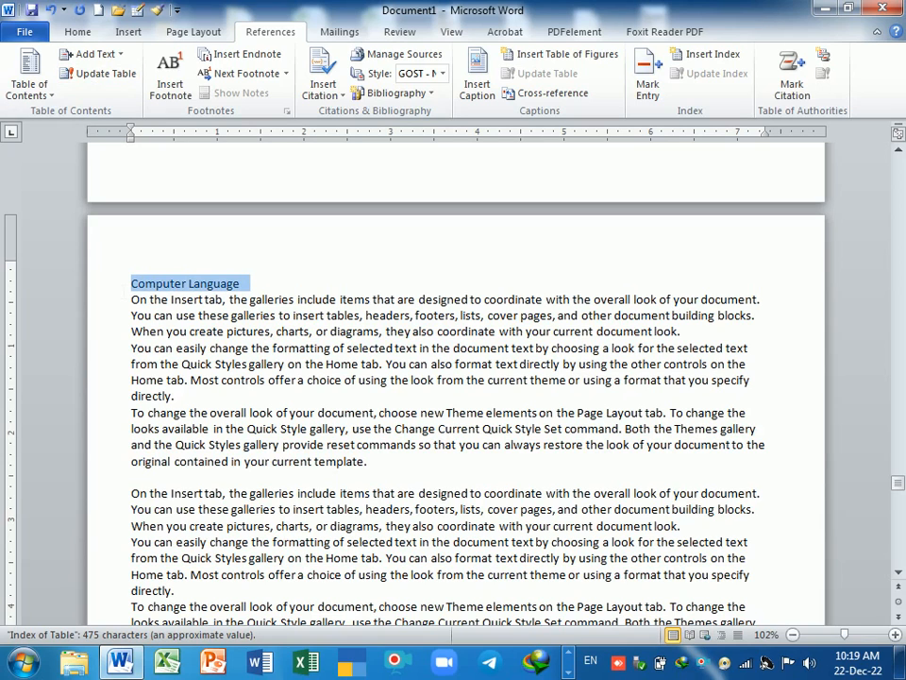
left_click(111, 55)
left_click(99, 97)
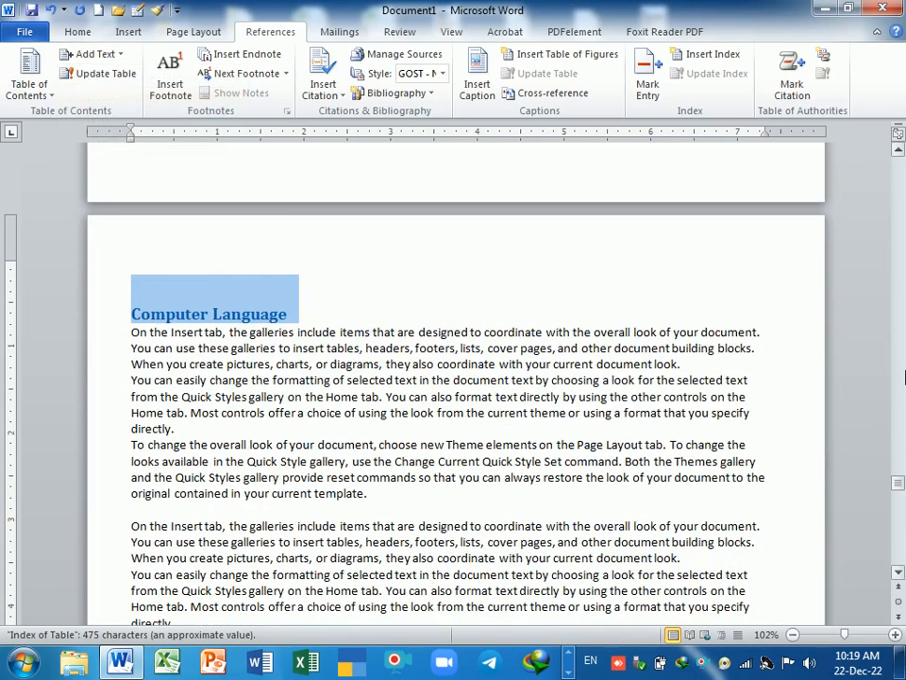
Step: Review the headings across the document in a multi-page overview, and return to the blank first page
left_click_drag(901, 495, 899, 208)
scroll(616, 413, "down", 7)
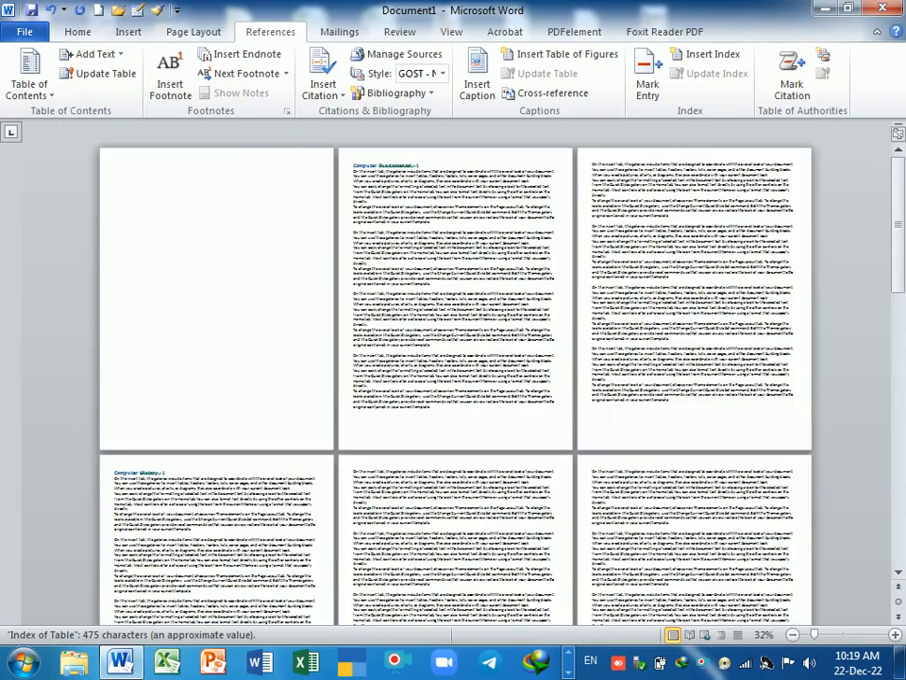
scroll(616, 414, "down", 5)
scroll(616, 414, "down", 12)
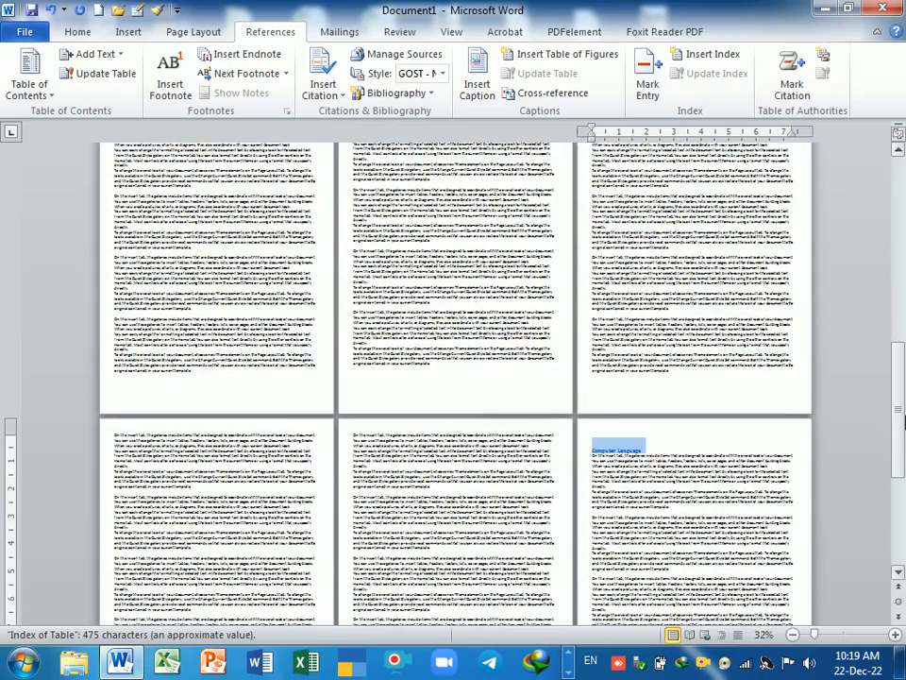
left_click_drag(900, 397, 899, 198)
scroll(454, 377, "up", 4)
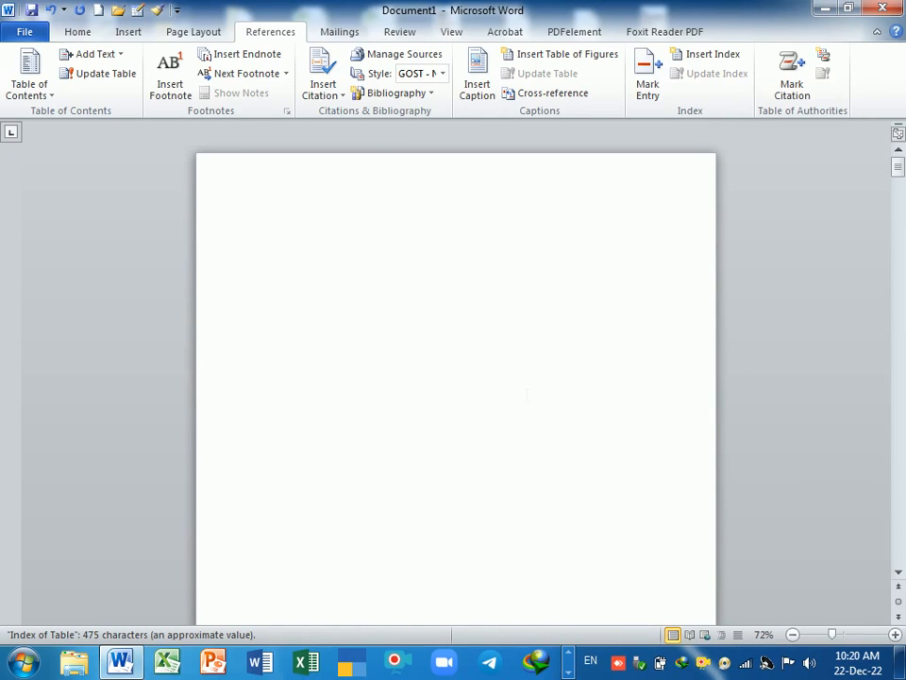
scroll(527, 394, "up", 2, "ctrl")
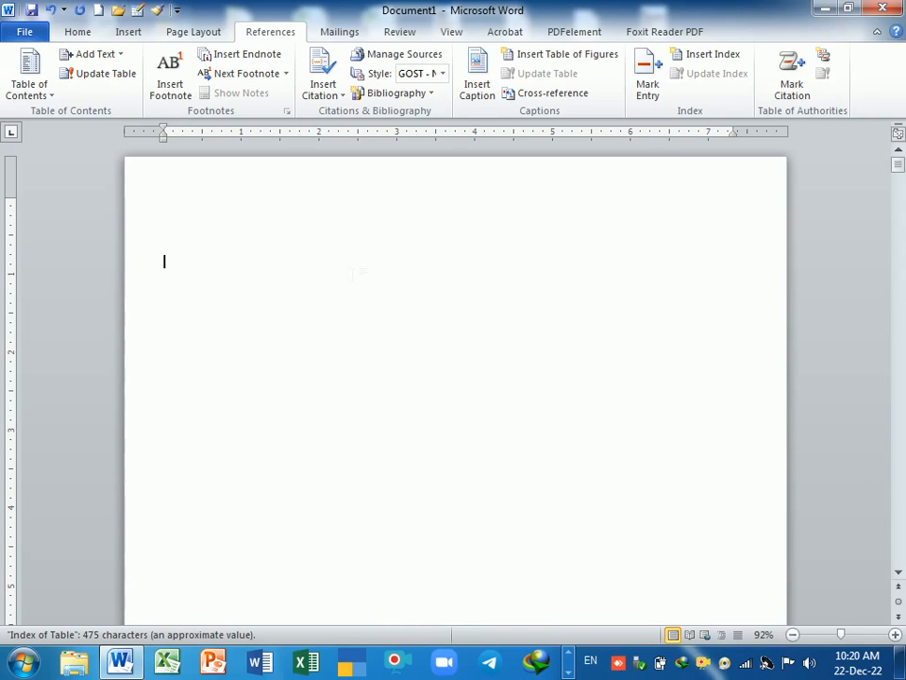
Step: Delete the empty lines on the first page above the Computer Fundamental heading
key("Delete")
key("Delete")
key("Delete")
key("Delete")
key("Delete")
key("Delete")
key("Delete")
key("Delete")
key("Delete")
key("Delete")
key("Delete")
key("Delete")
key("Delete")
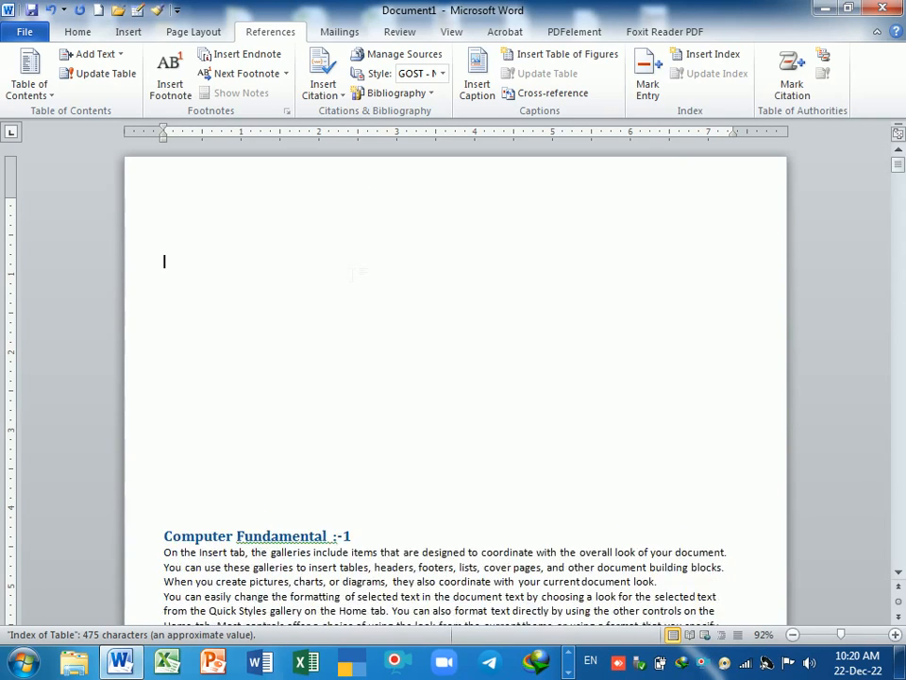
key("Delete")
key("Delete")
key("Delete")
key("Delete")
key("Delete")
key("Delete")
key("Delete")
key("Delete")
key("Delete")
key("Delete")
key("Delete")
key("Delete")
key("Delete")
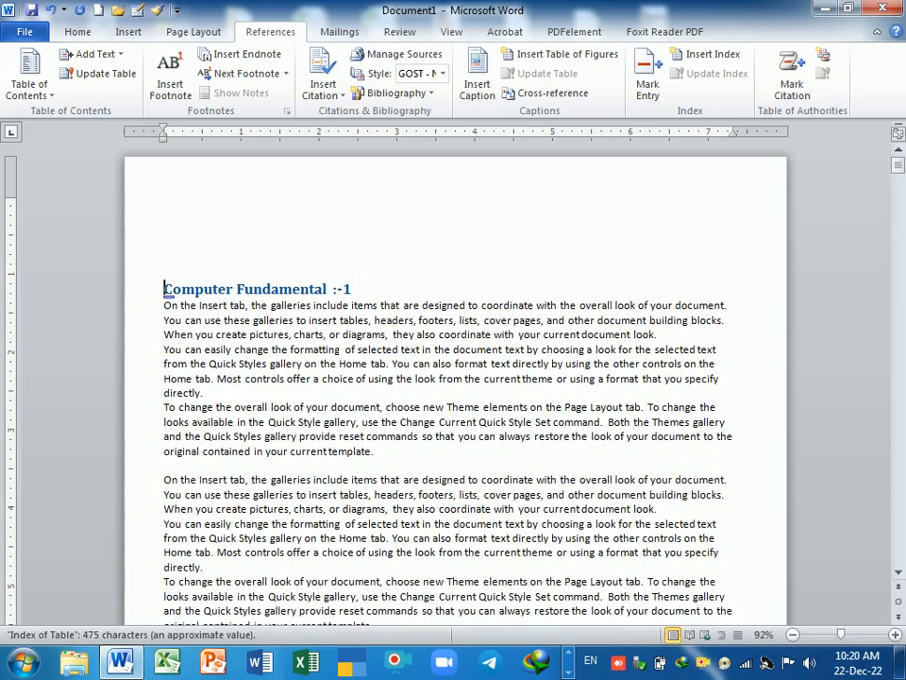
Step: Insert empty lines above the Computer Fundamental heading until it starts on the third page, leaving two blank pages before it
key("Return")
key("Return")
key("Return")
key("Return")
key("Return")
key("Return")
key("Return")
key("Return")
key("Return")
key("Return")
key("Return")
key("Return")
key("Return")
key("Return")
key("Return")
key("Return")
key("Return")
key("Return")
key("BackSpace")
key("BackSpace")
key("BackSpace")
key("BackSpace")
key("BackSpace")
key("BackSpace")
key("BackSpace")
key("BackSpace")
key("BackSpace")
key("BackSpace")
key("BackSpace")
key("BackSpace")
key("BackSpace")
key("BackSpace")
key("BackSpace")
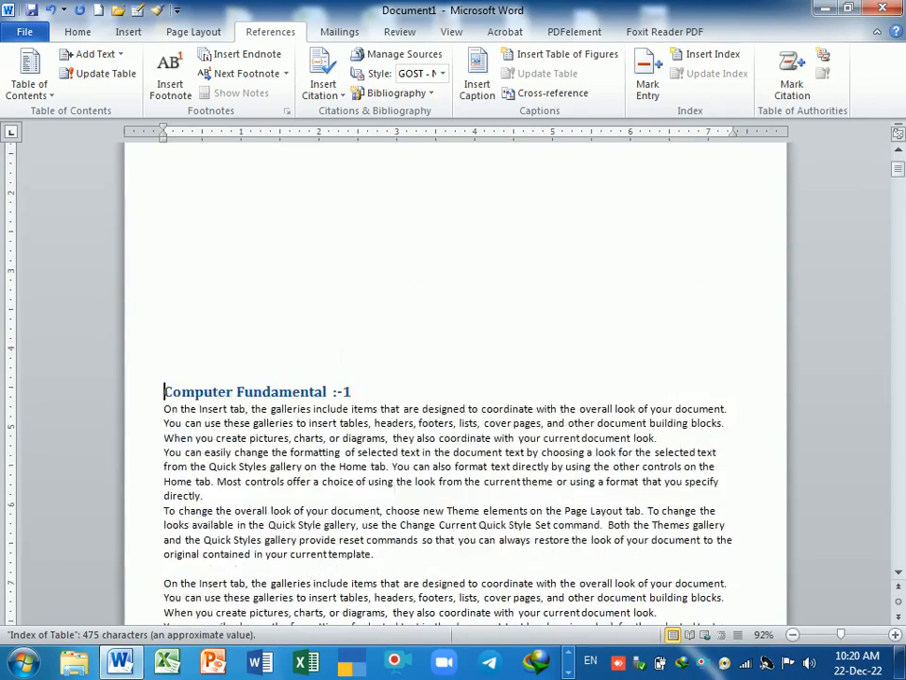
scroll(453, 378, "down", 5)
key("Return")
key("Return")
key("Return")
key("Return")
key("Return")
key("Return")
key("Return")
key("Return")
key("Return")
key("Return")
key("Return")
key("Return")
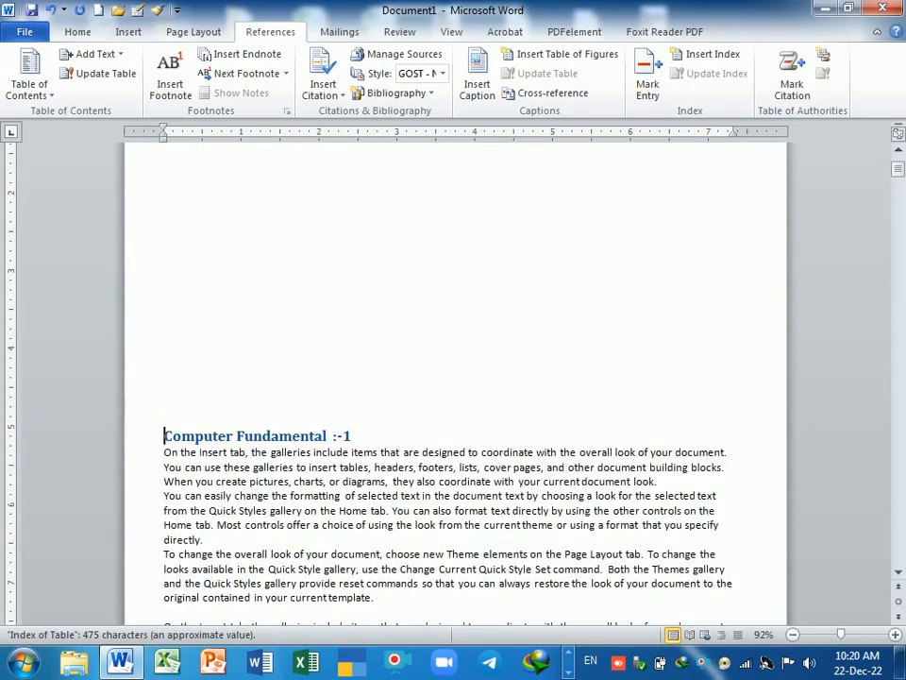
key("Return")
key("Return")
key("Return")
key("Return")
key("Return")
key("Return")
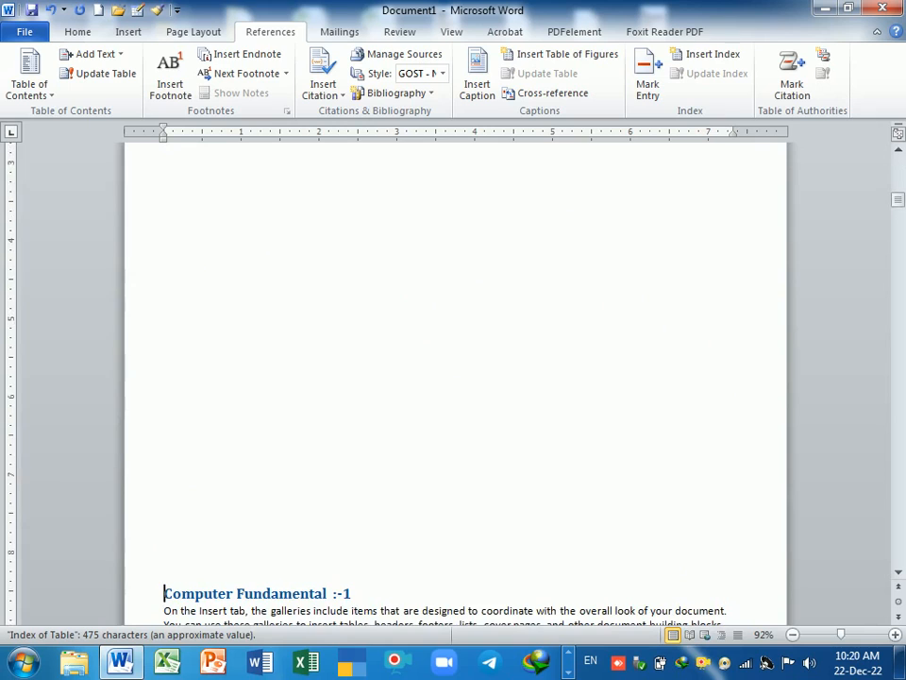
key("Return")
key("Return")
key("Return")
key("Return")
key("Return")
key("Return")
key("Return")
key("Return")
key("Return")
key("Return")
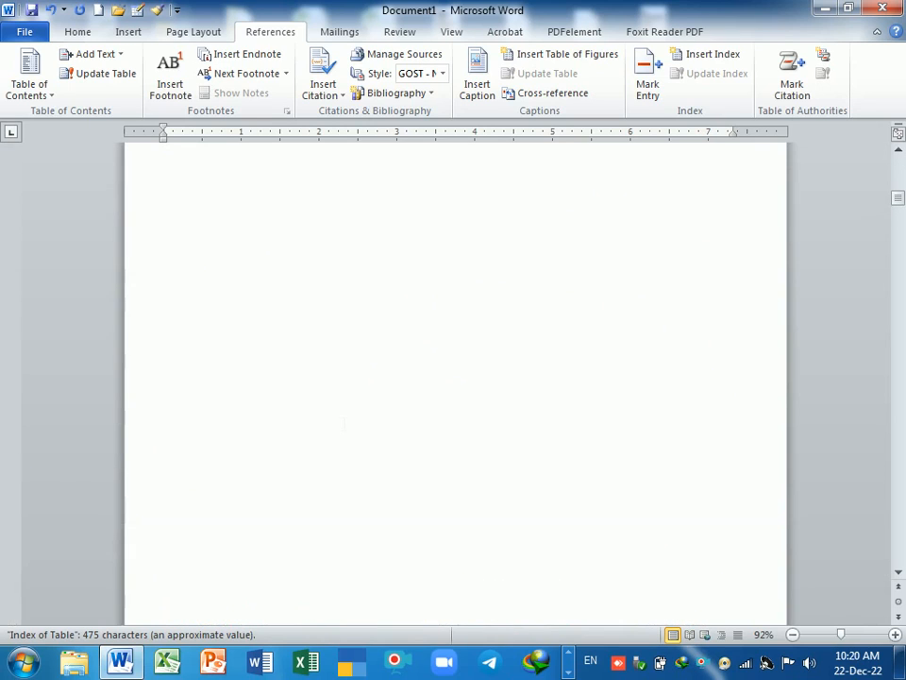
key("Return")
key("Return")
key("Return")
key("Return")
key("Return")
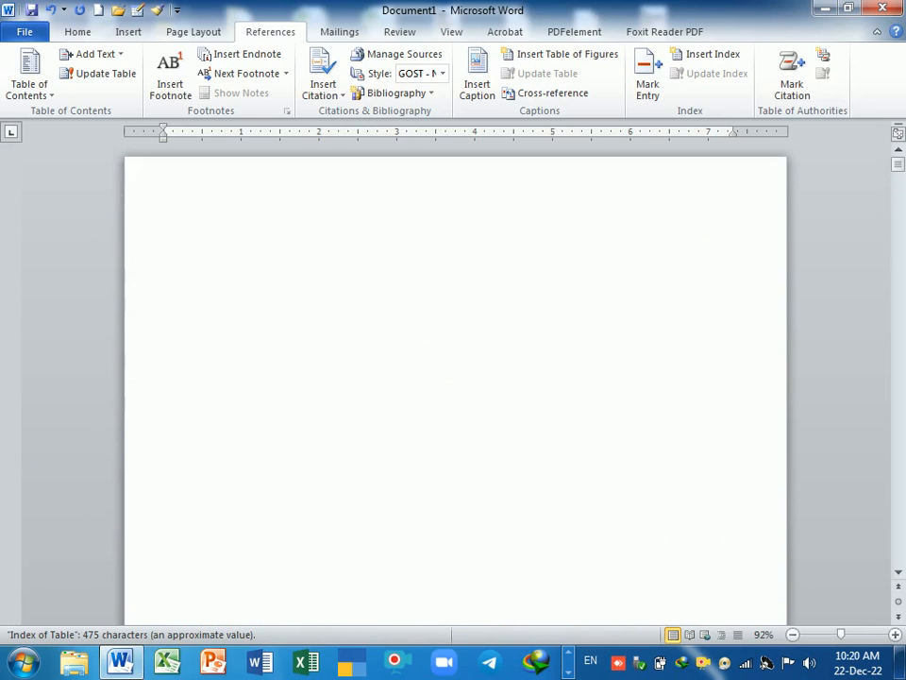
Step: Try to delete the empty lines above the Computer Fundamental heading in the multi-page overview, and undo the deletions
scroll(480, 342, "down", 7)
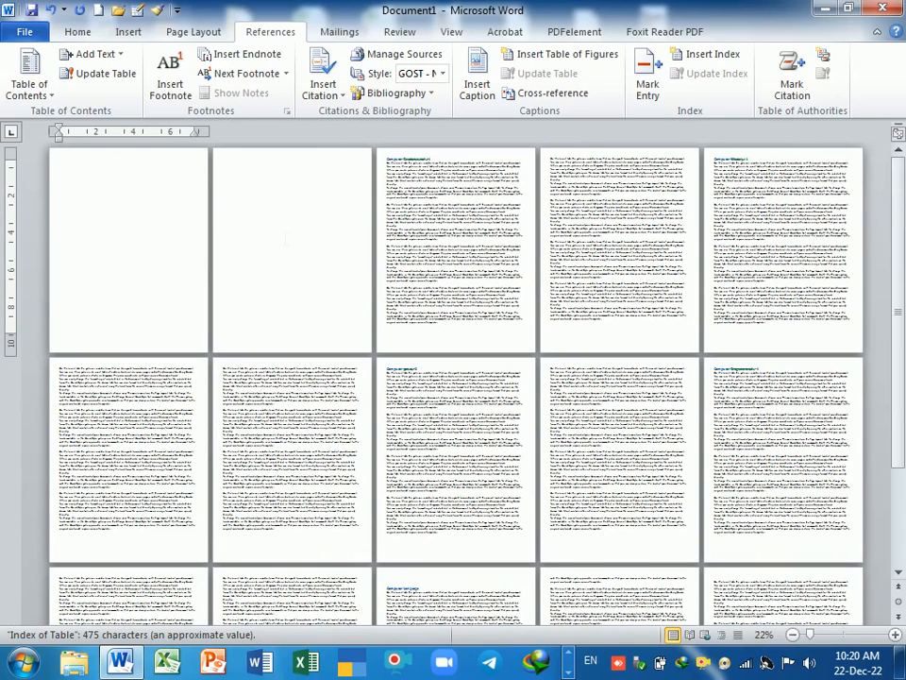
left_click(285, 236)
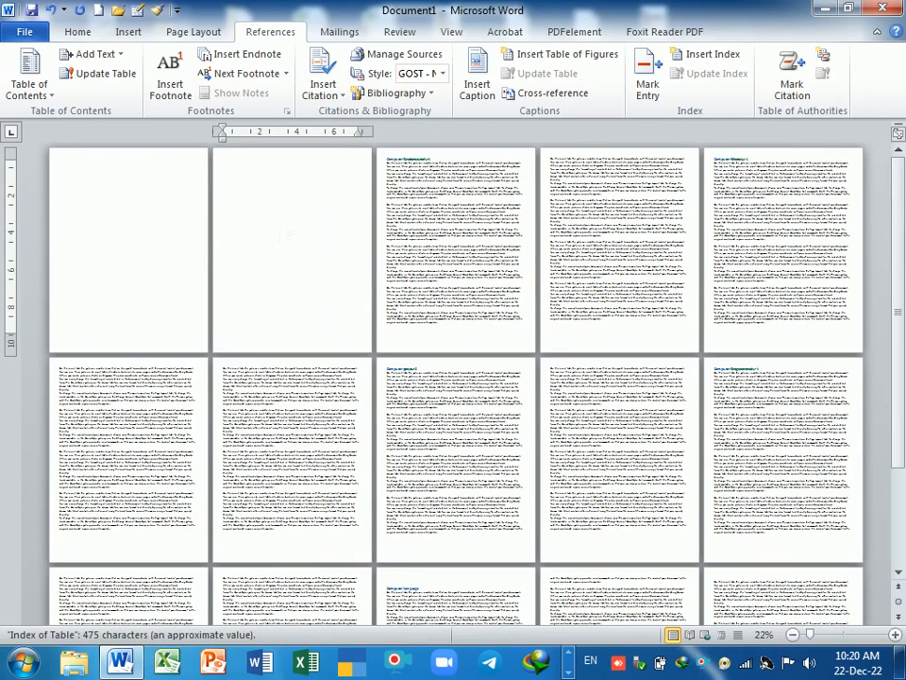
left_click(387, 160)
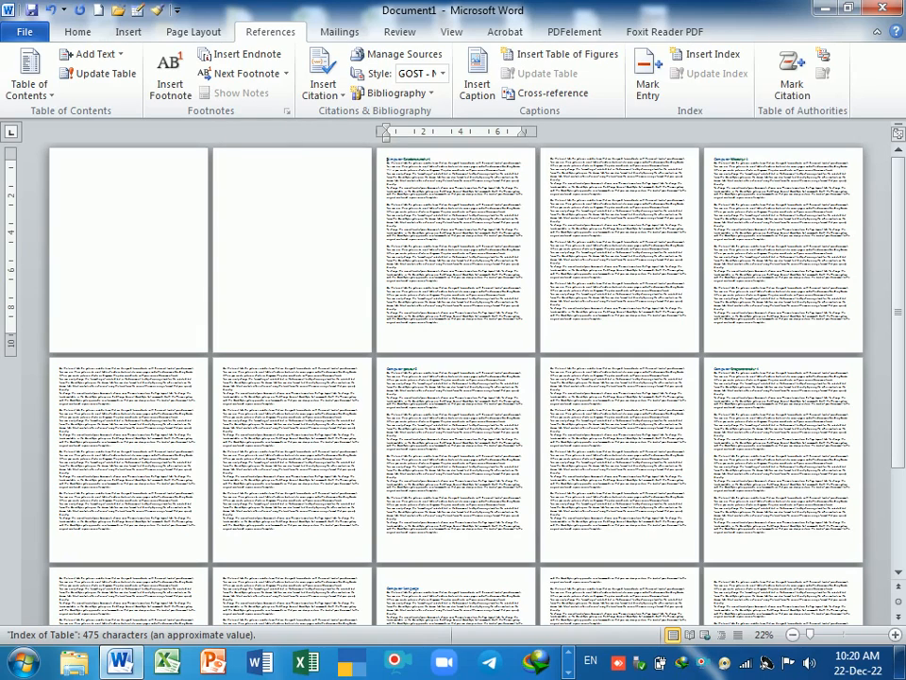
key("BackSpace")
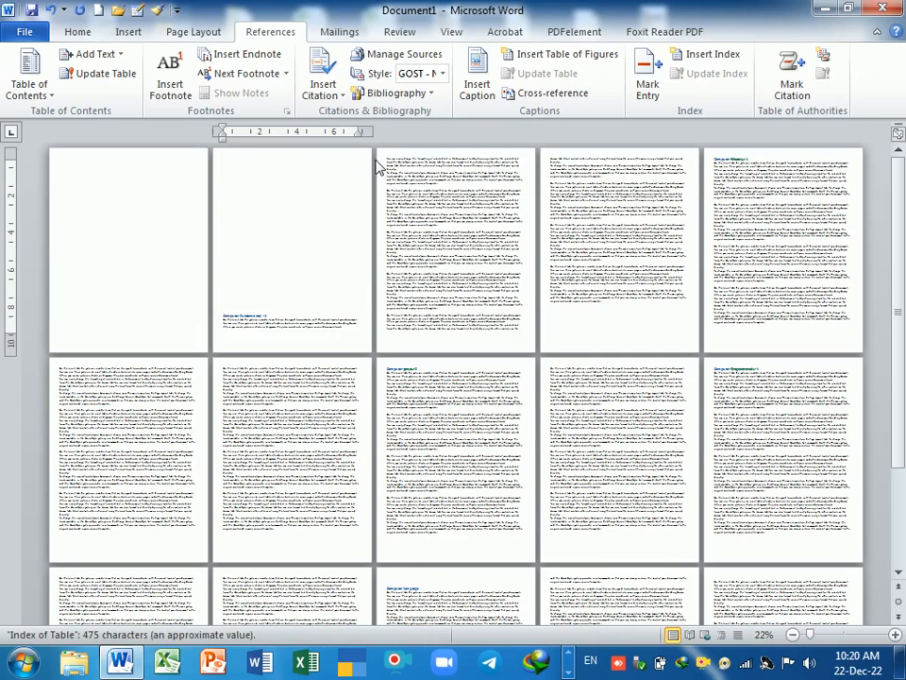
key("BackSpace")
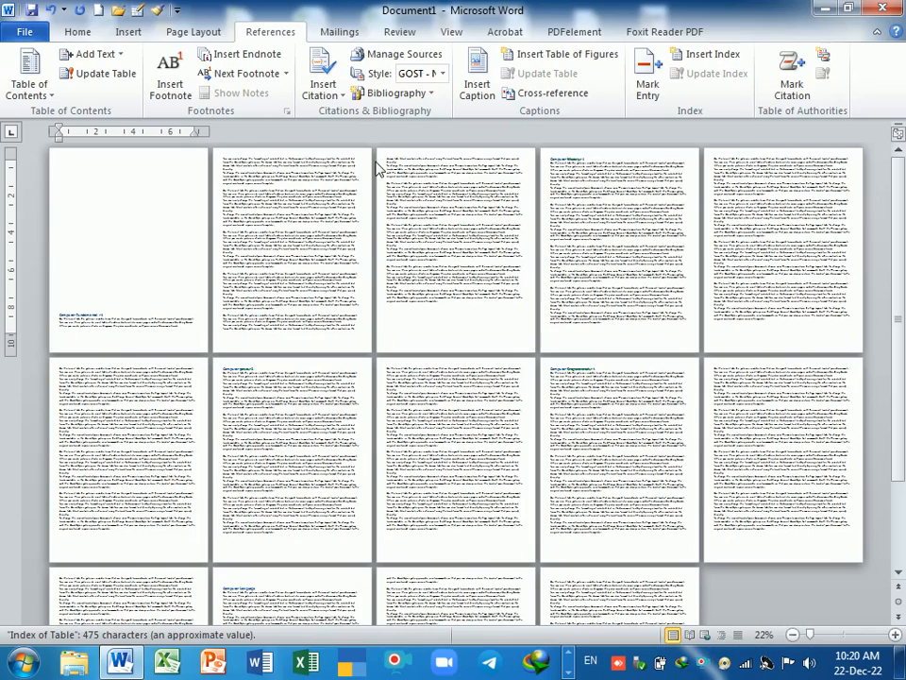
key("ctrl+z")
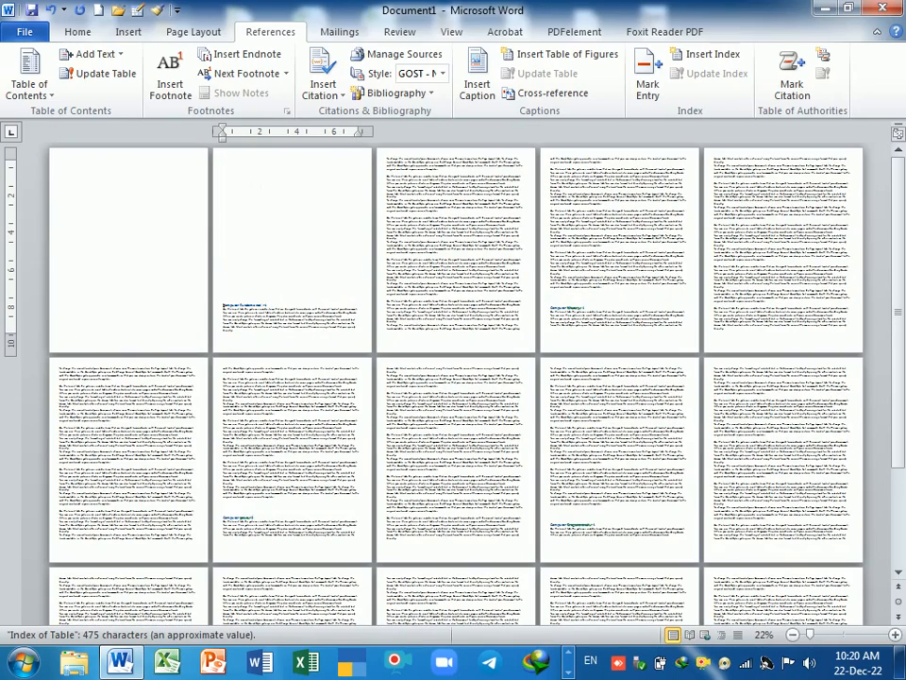
key("BackSpace")
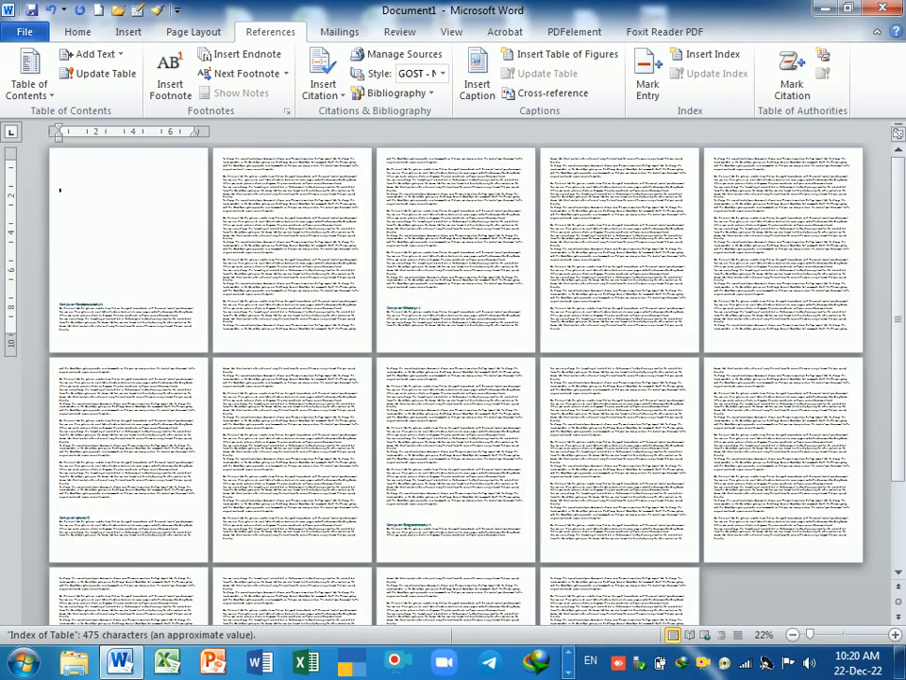
key("ctrl+z")
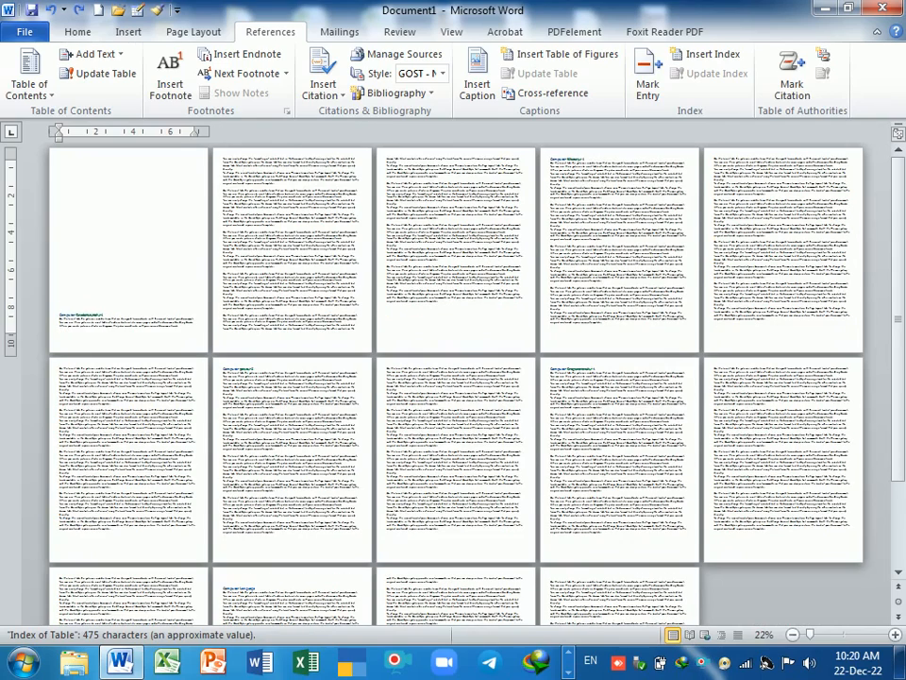
key("ctrl+z")
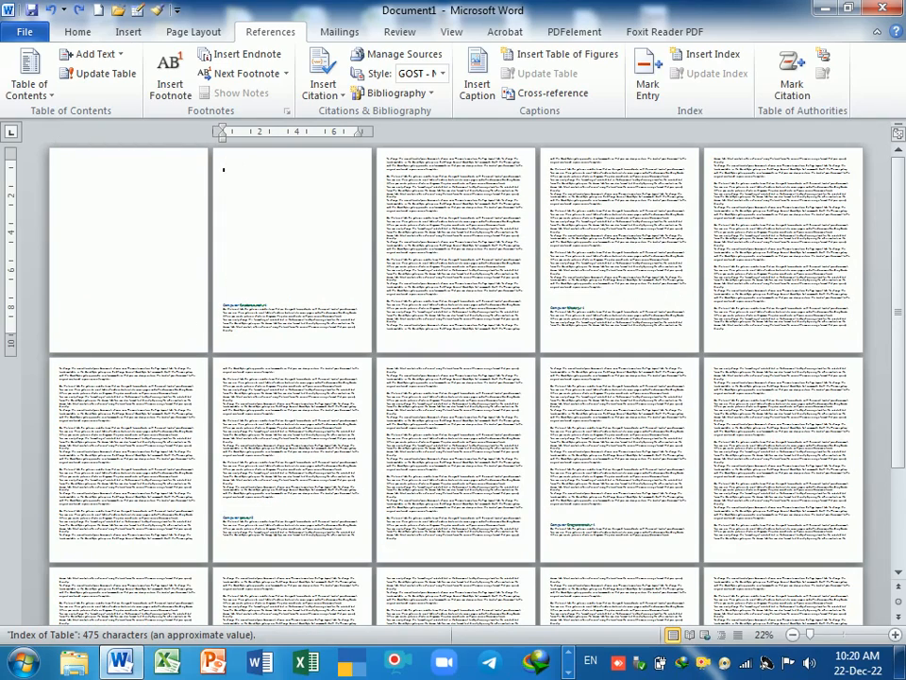
key("BackSpace")
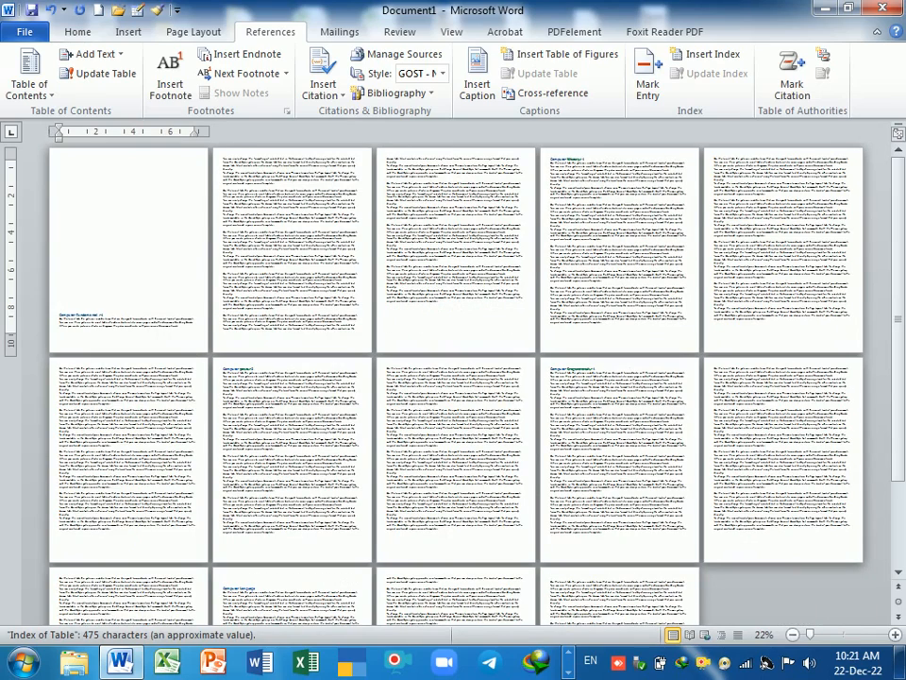
key("ctrl+z")
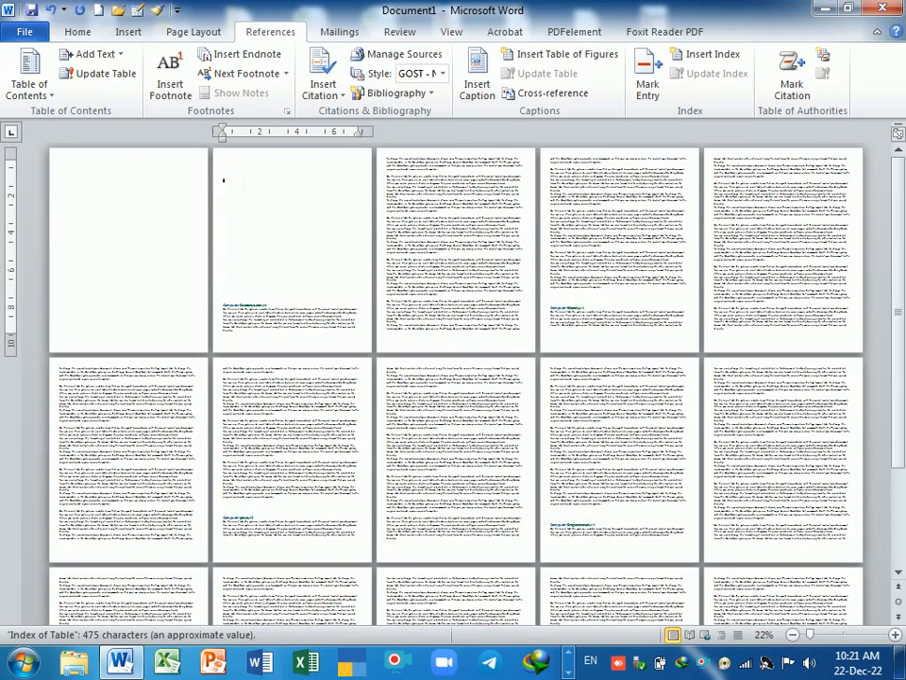
Step: Delete the empty lines above the Computer Fundamental heading so that it starts near the top of the first page
key("BackSpace")
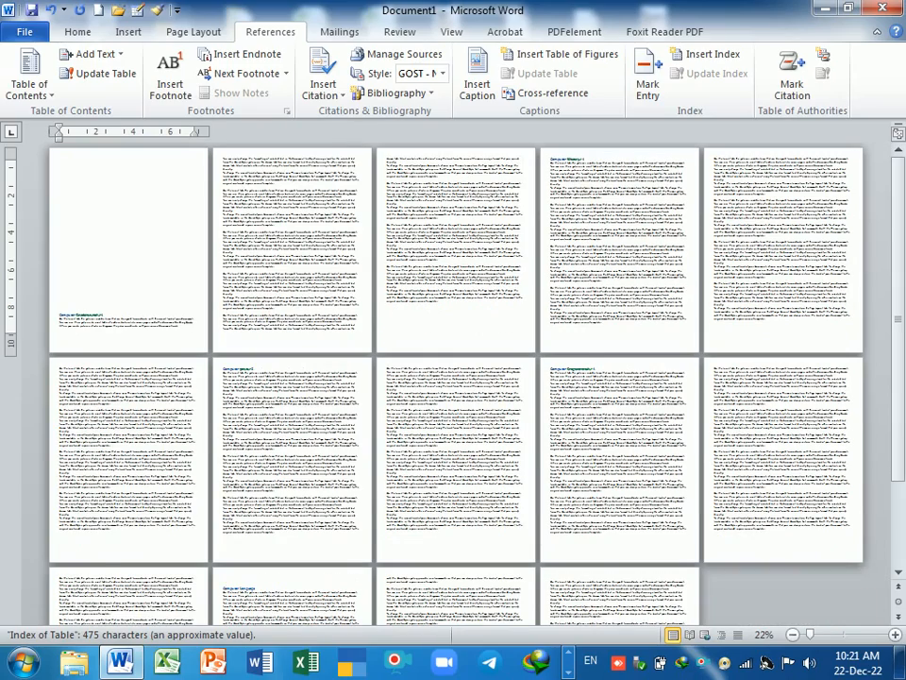
scroll(419, 370, "up", 3)
scroll(419, 369, "down", 2)
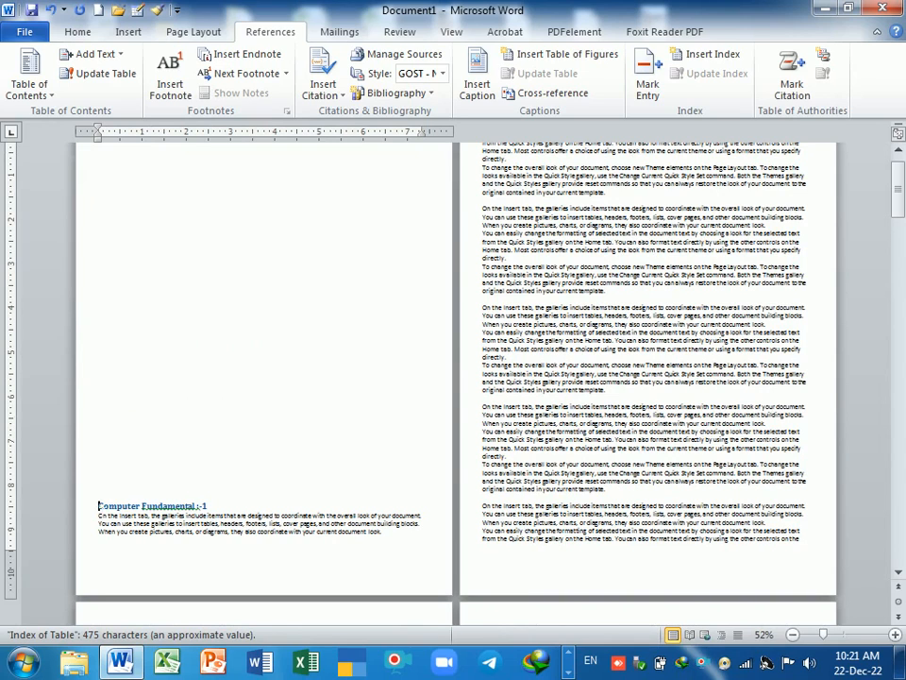
key("Return")
scroll(456, 382, "up", 1)
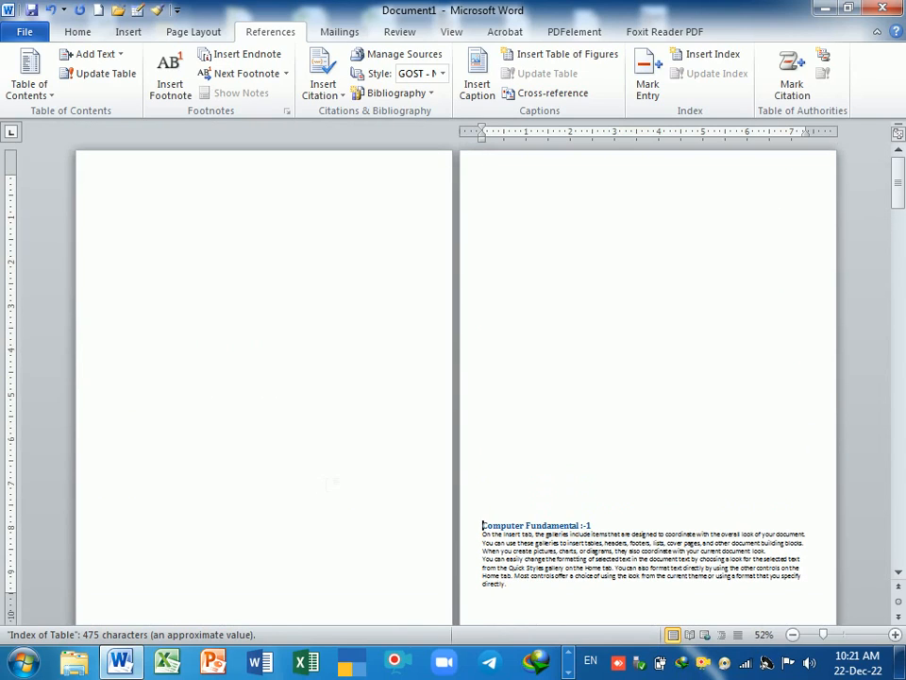
scroll(531, 460, "down", 5)
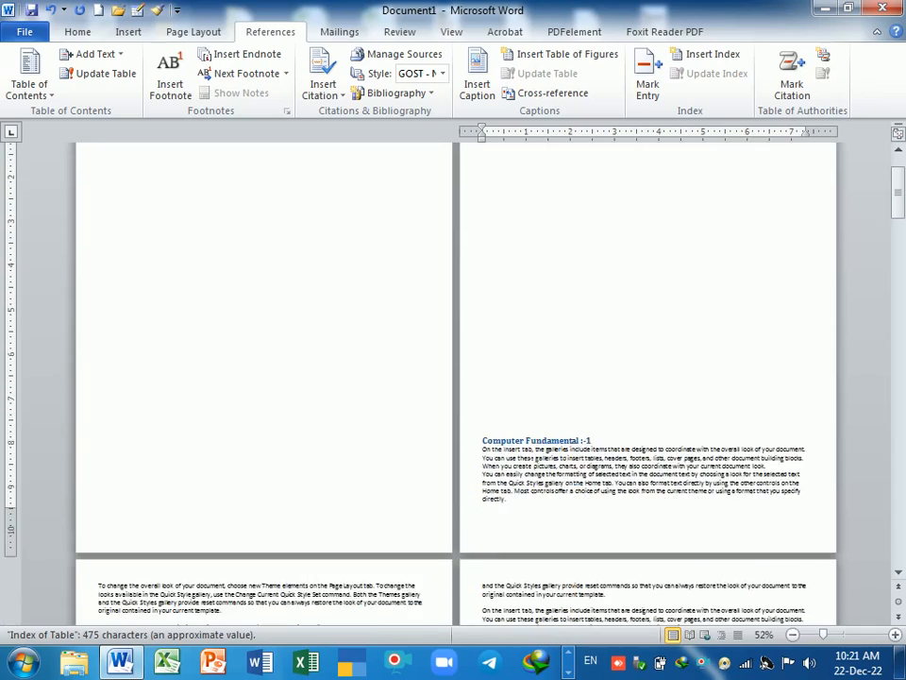
scroll(505, 461, "up", 5)
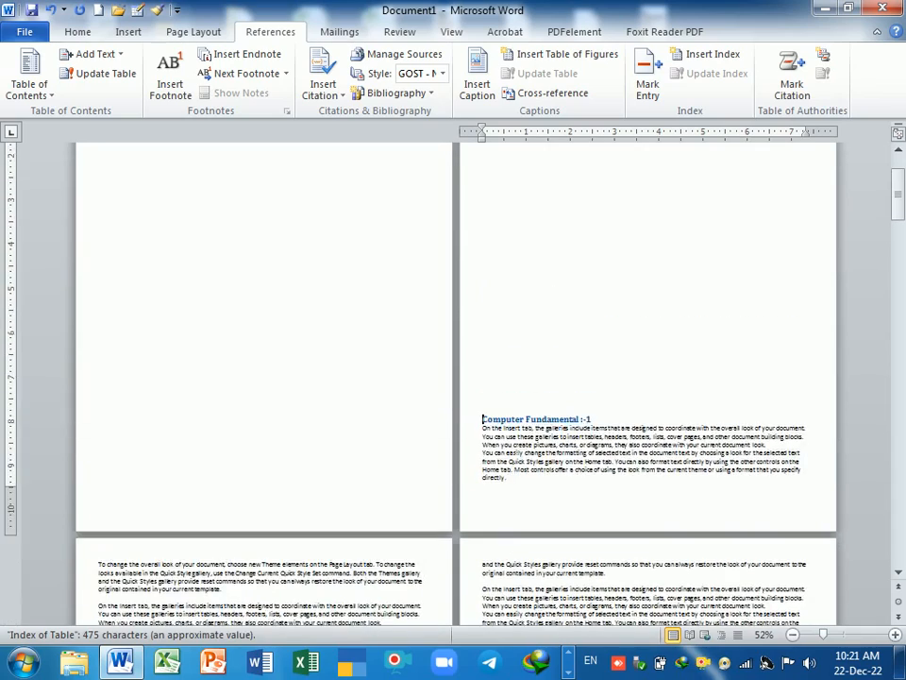
key("BackSpace")
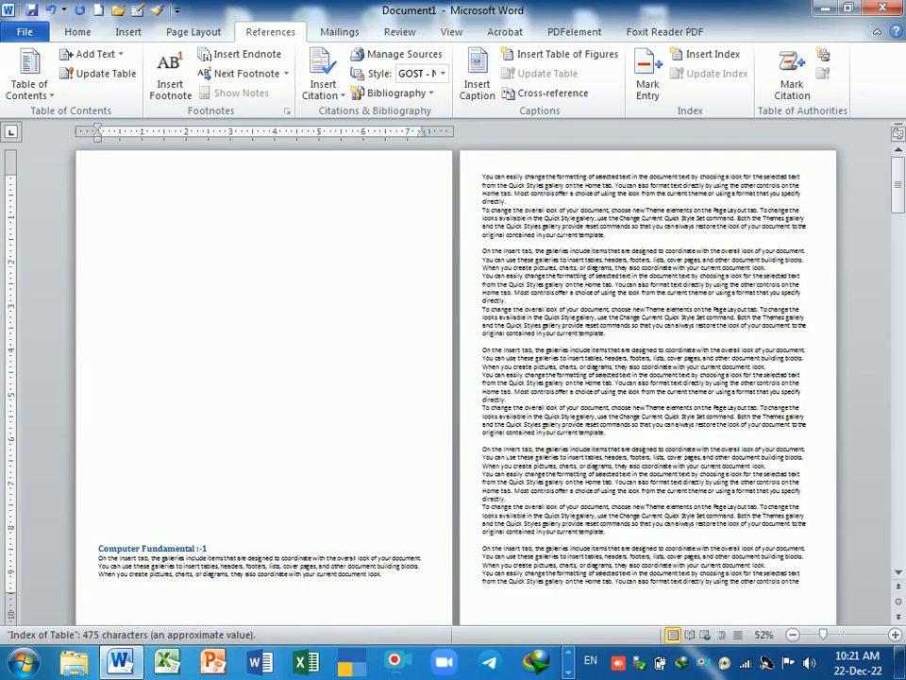
key("BackSpace")
key("BackSpace")
key("BackSpace")
key("BackSpace")
key("BackSpace")
key("BackSpace")
key("BackSpace")
key("BackSpace")
key("BackSpace")
key("BackSpace")
key("BackSpace")
key("BackSpace")
key("BackSpace")
key("BackSpace")
key("BackSpace")
key("BackSpace")
key("BackSpace")
key("BackSpace")
key("BackSpace")
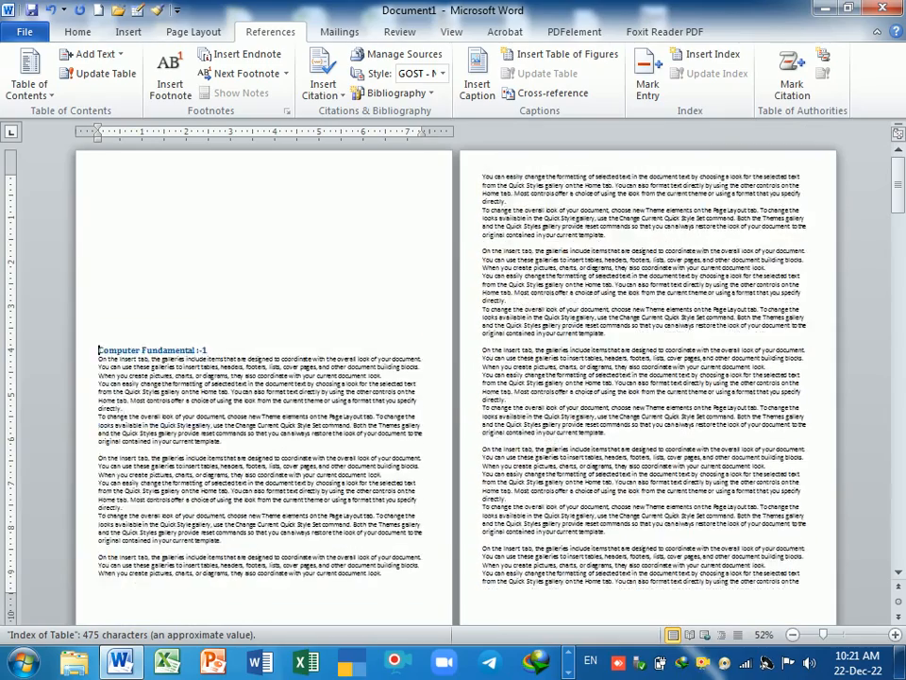
key("BackSpace")
key("BackSpace")
key("BackSpace")
key("BackSpace")
key("BackSpace")
key("BackSpace")
key("BackSpace")
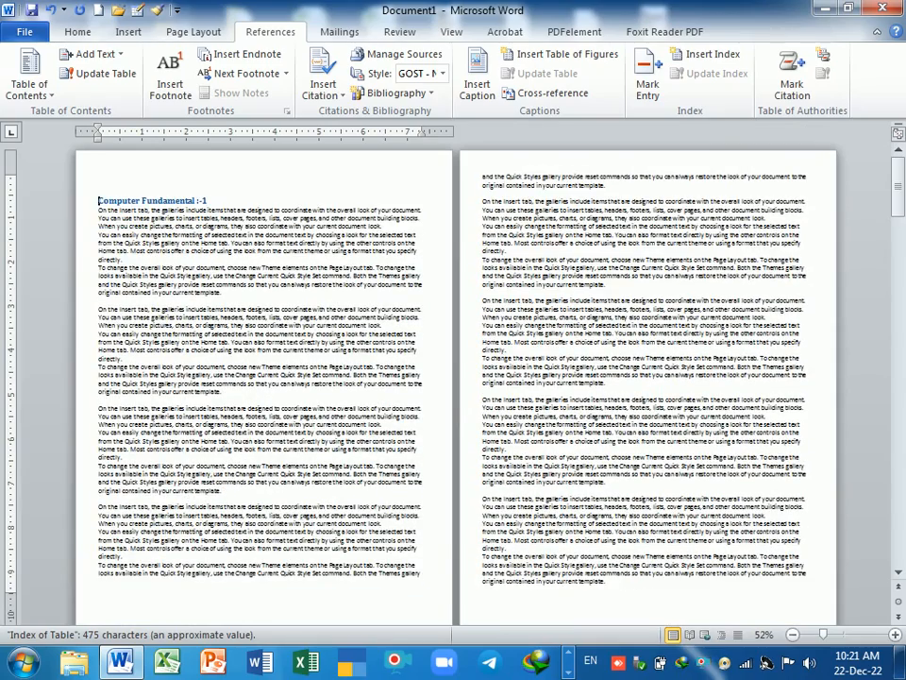
Step: Insert a blank page before the Computer Fundamental heading and delete the extra page break, leaving one blank page ahead of it
left_click(194, 31)
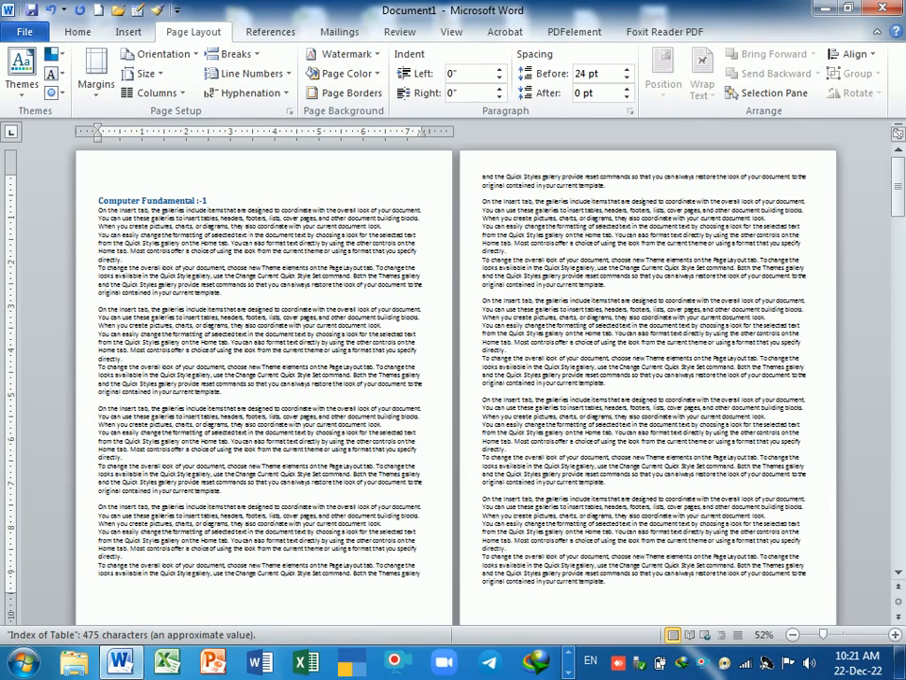
left_click(128, 32)
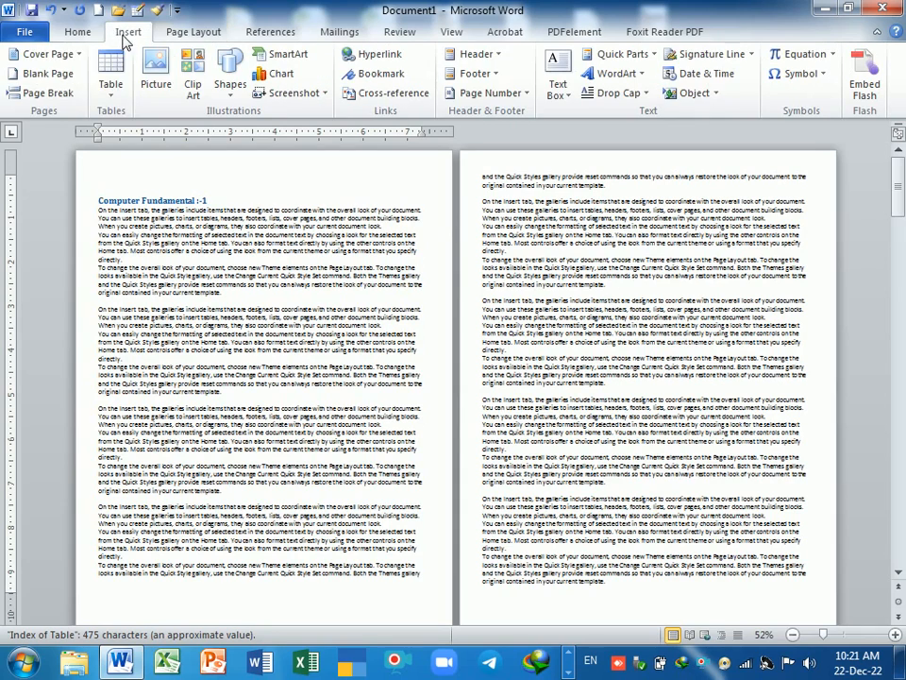
left_click(47, 73)
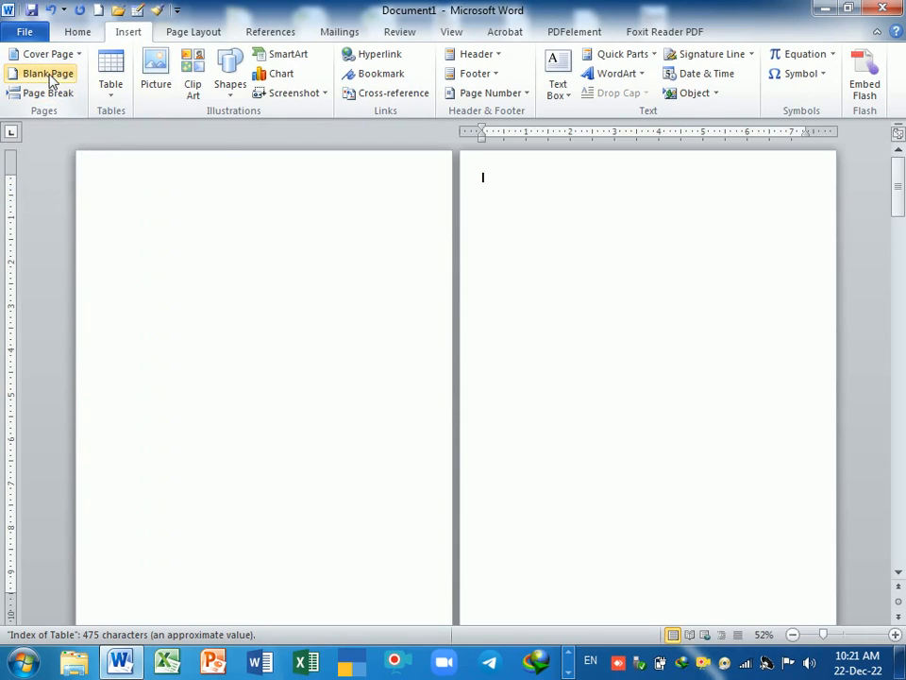
scroll(361, 289, "down", 5)
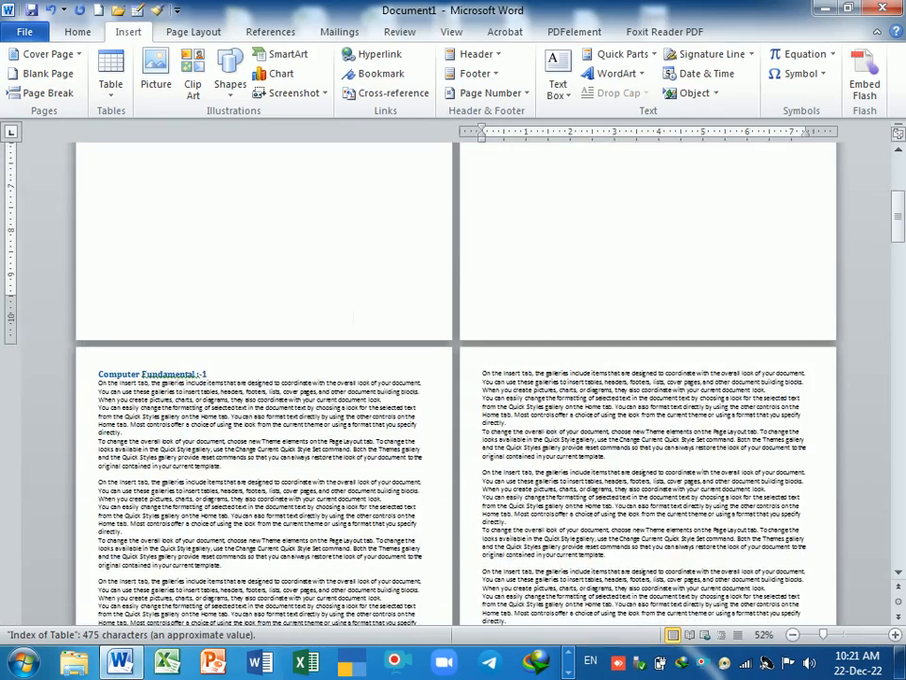
scroll(351, 308, "up", 5)
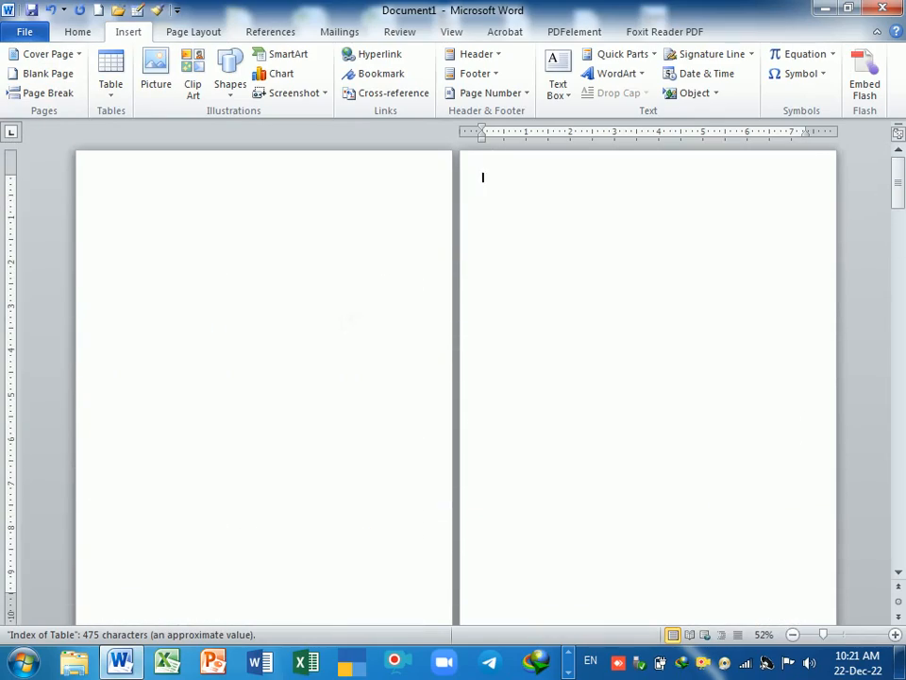
key("Delete")
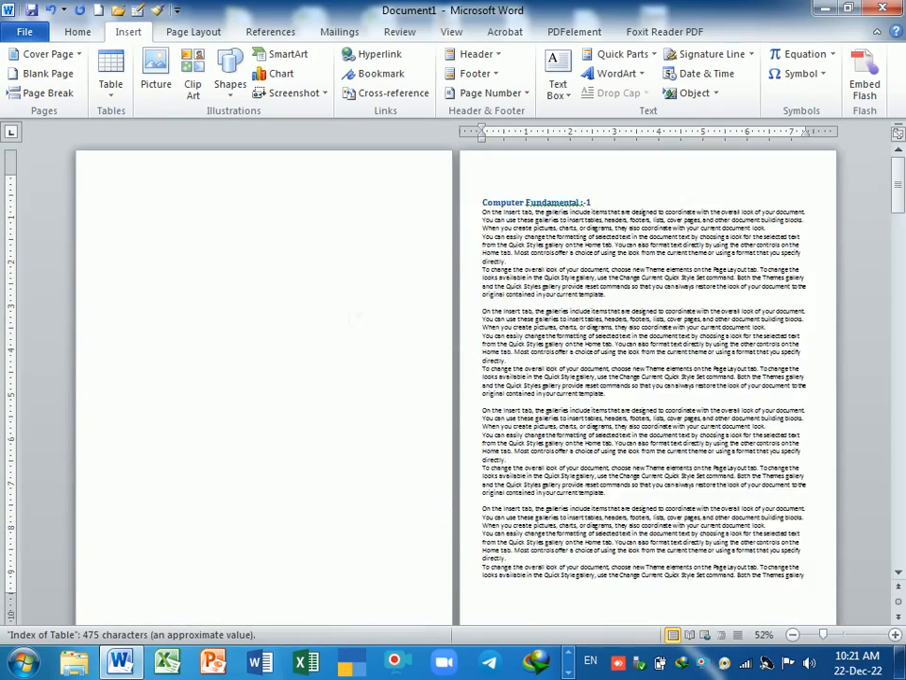
Step: Insert a built-in table of contents with the title "Contents" on the blank first page
scroll(356, 318, "down", 3)
scroll(388, 338, "up", 3)
scroll(387, 338, "down", 8)
scroll(387, 338, "up", 7)
scroll(387, 338, "up", 3)
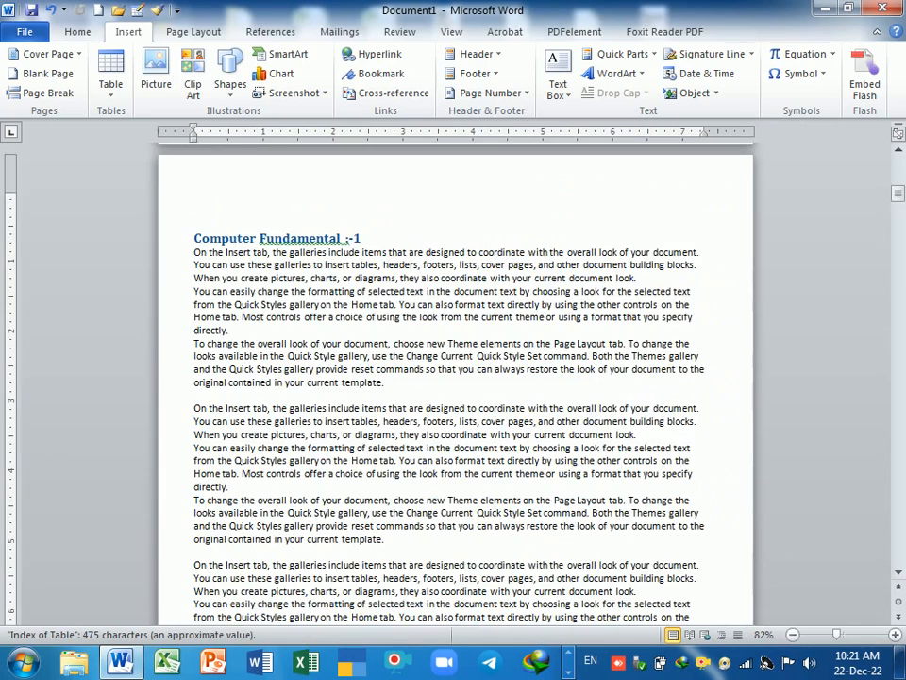
scroll(334, 252, "up", 15)
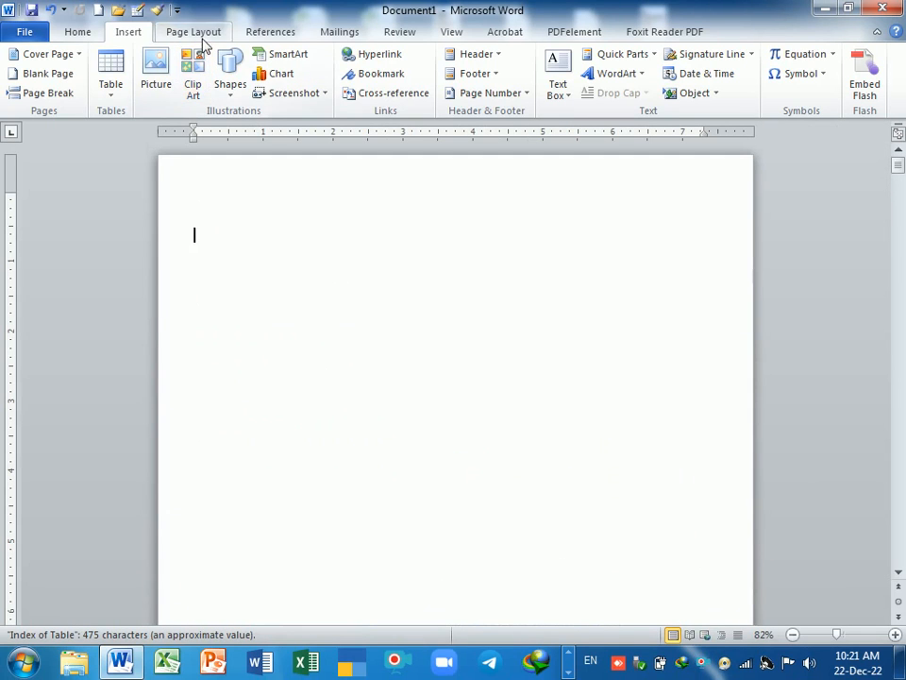
left_click(265, 33)
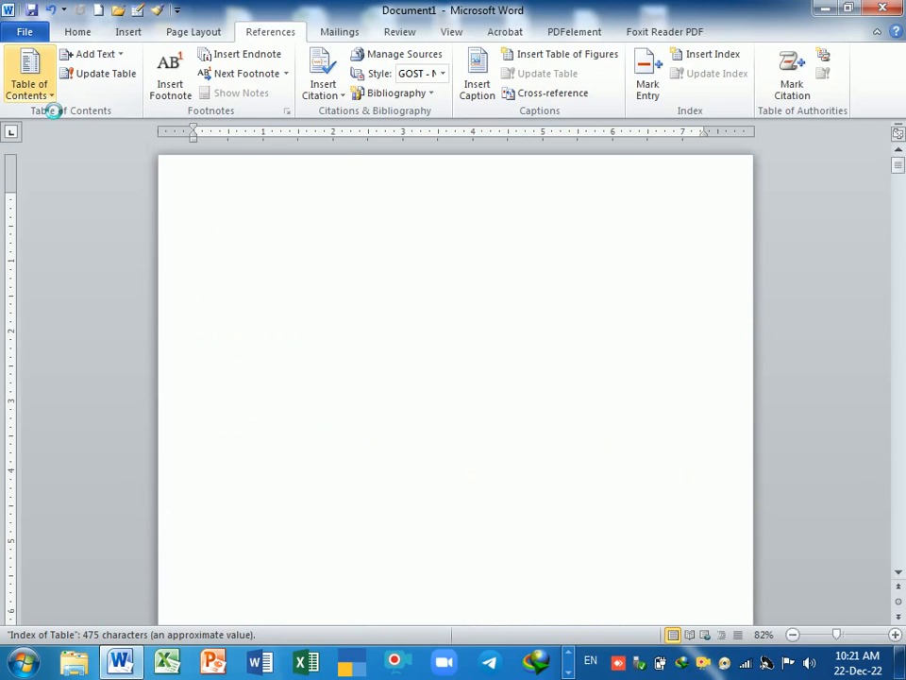
left_click(48, 94)
left_click(74, 188)
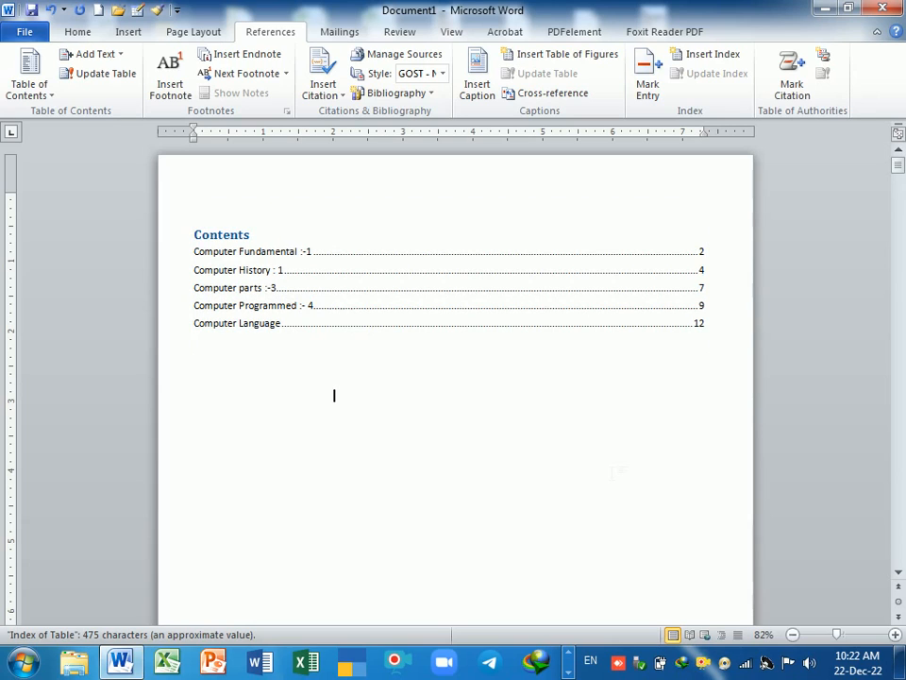
Step: Replace the table of contents title with "Book Index" and center it above the entries
left_click(250, 235)
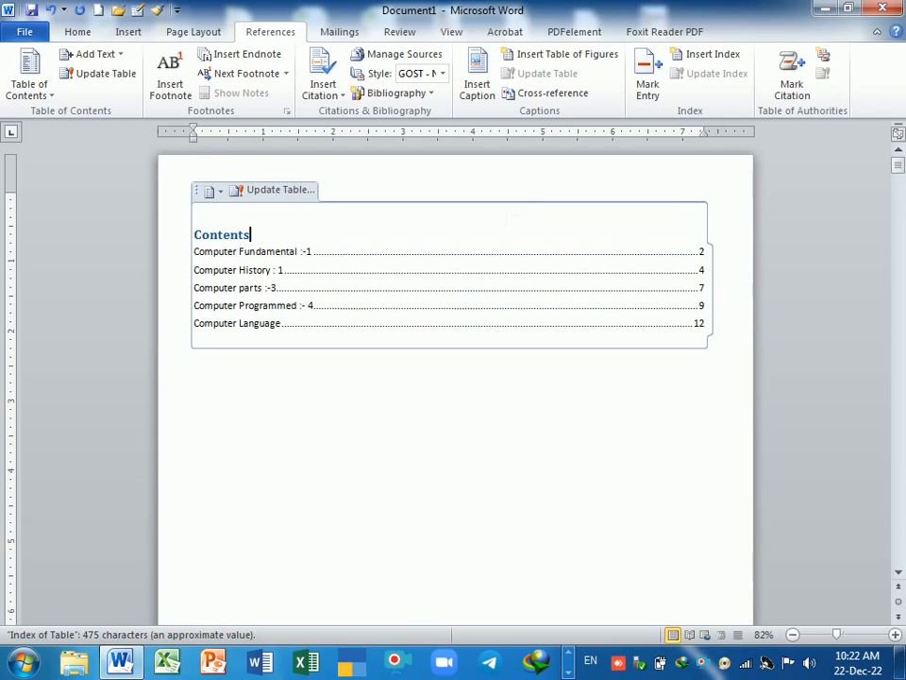
key("BackSpace")
key("BackSpace")
key("BackSpace")
key("BackSpace")
key("BackSpace")
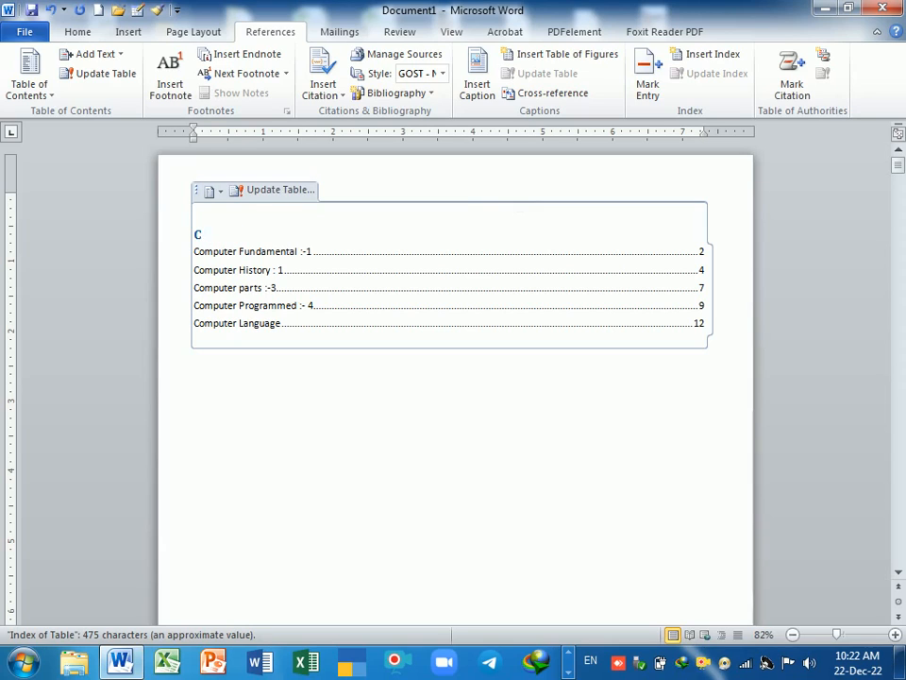
key("BackSpace")
type("Book Ined")
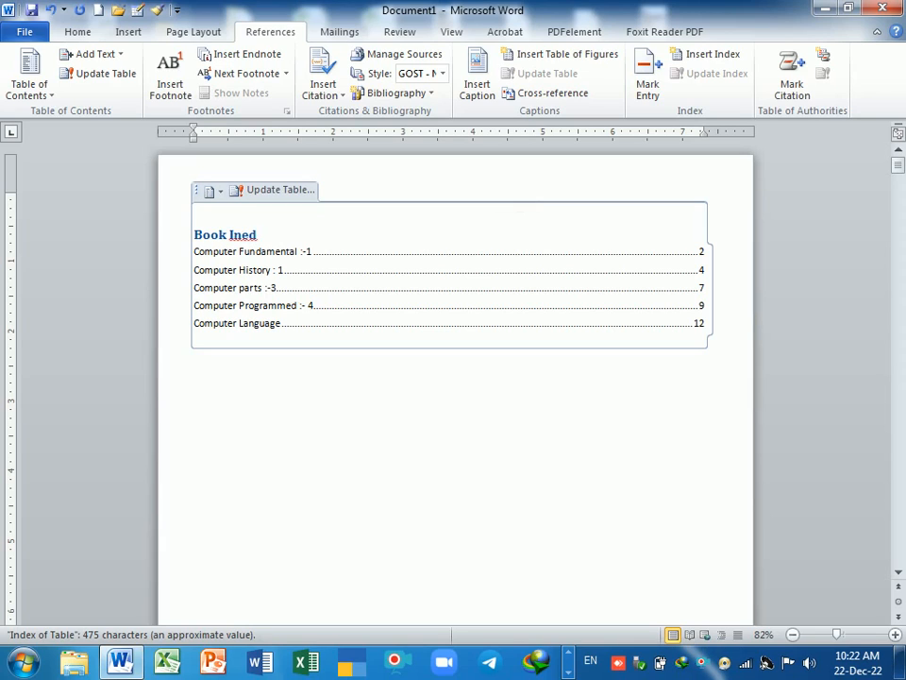
key("BackSpace")
type("n")
type("x")
key("BackSpace")
key("BackSpace")
key("BackSpace")
type("dex")
key("ctrl+e")
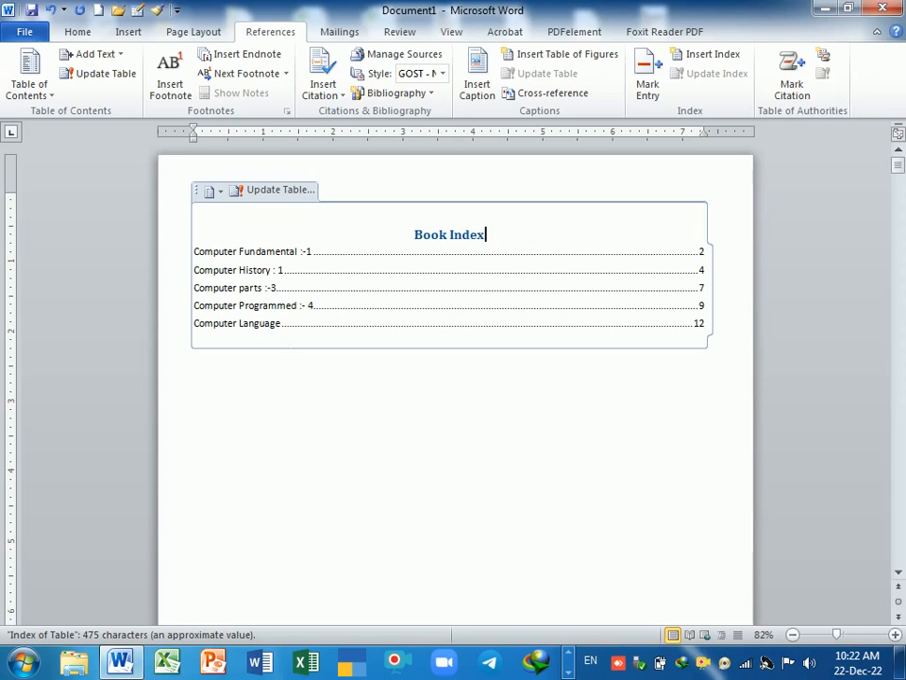
left_click(271, 324)
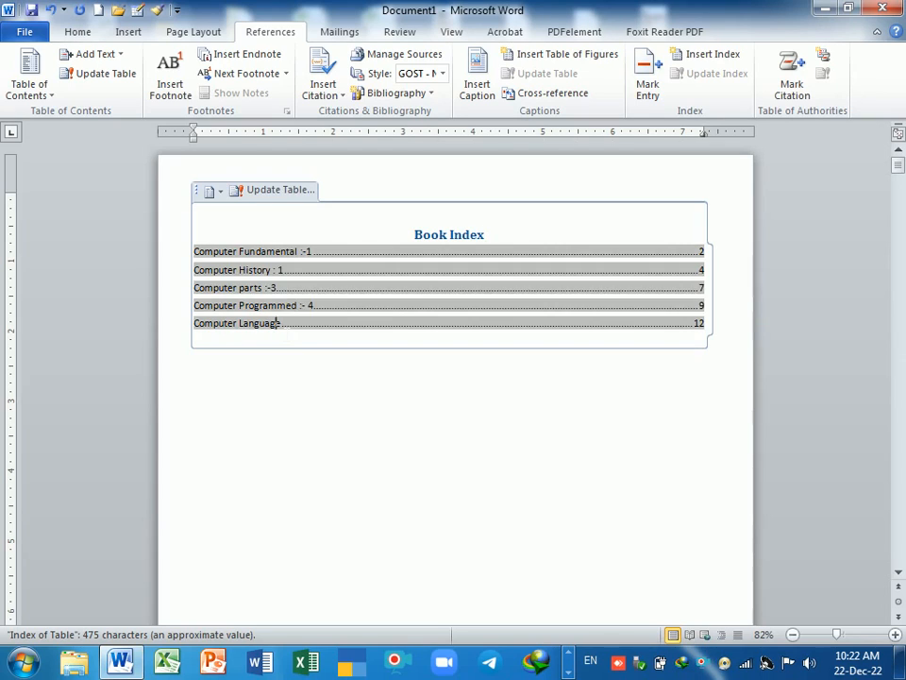
left_click(334, 395)
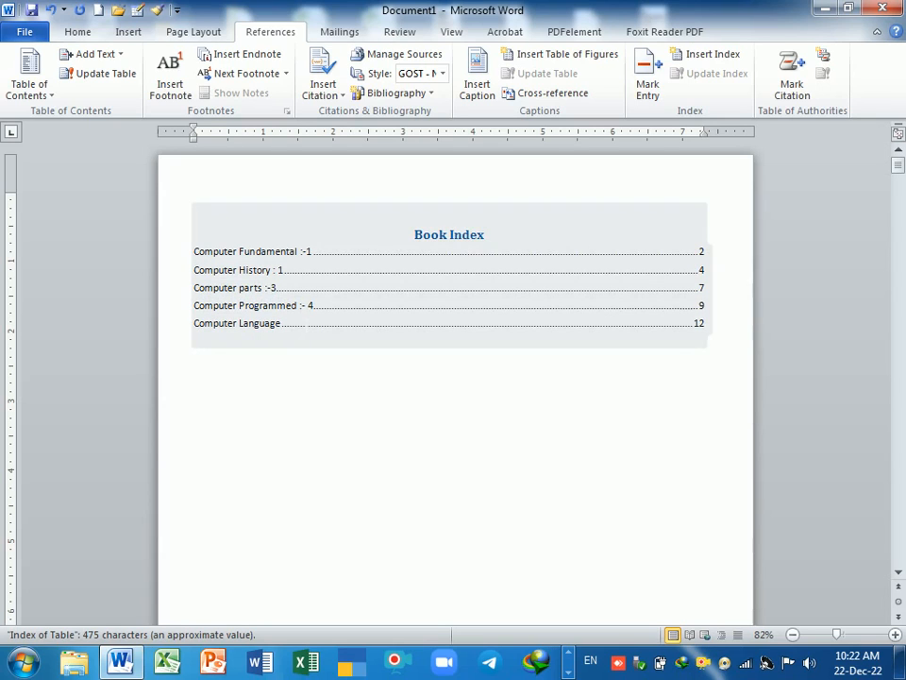
Step: Follow the Computer Language entry in the Book Index to its heading and append ":-5" to the heading
left_click(321, 266)
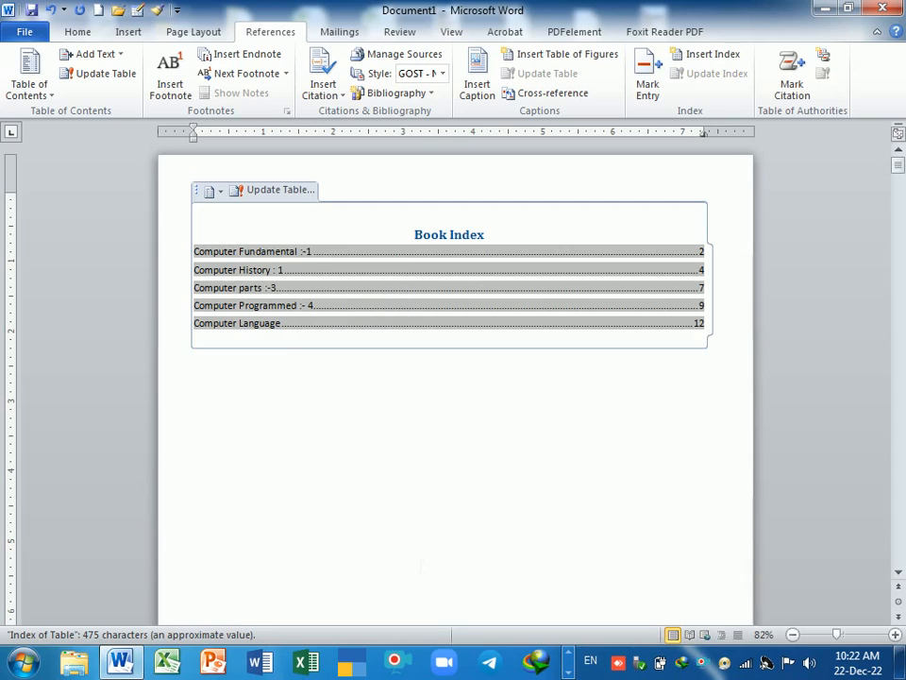
scroll(420, 565, "up", 1)
scroll(420, 564, "up", 1)
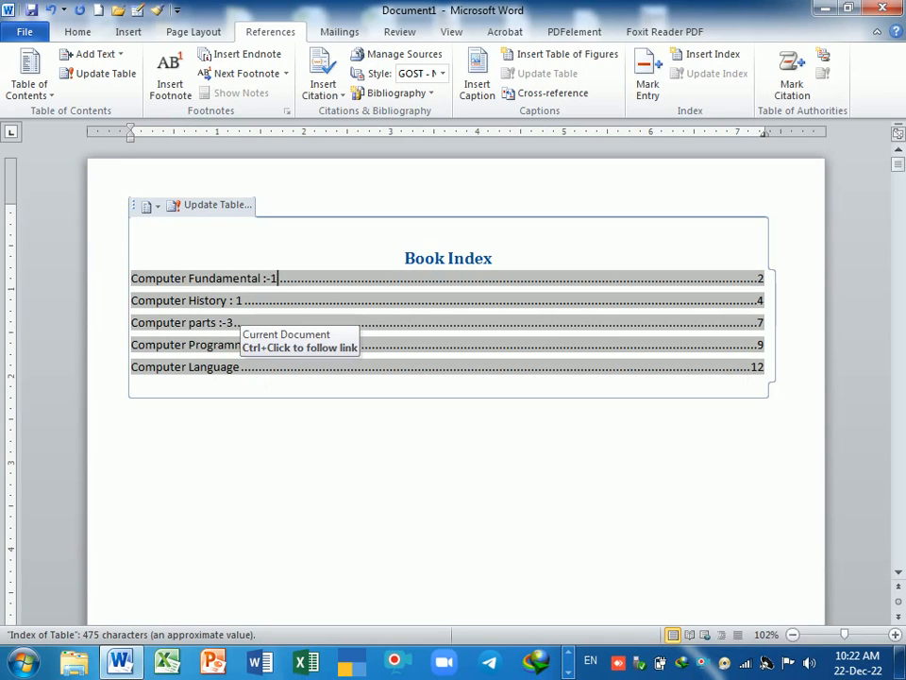
left_click(224, 374, "ctrl")
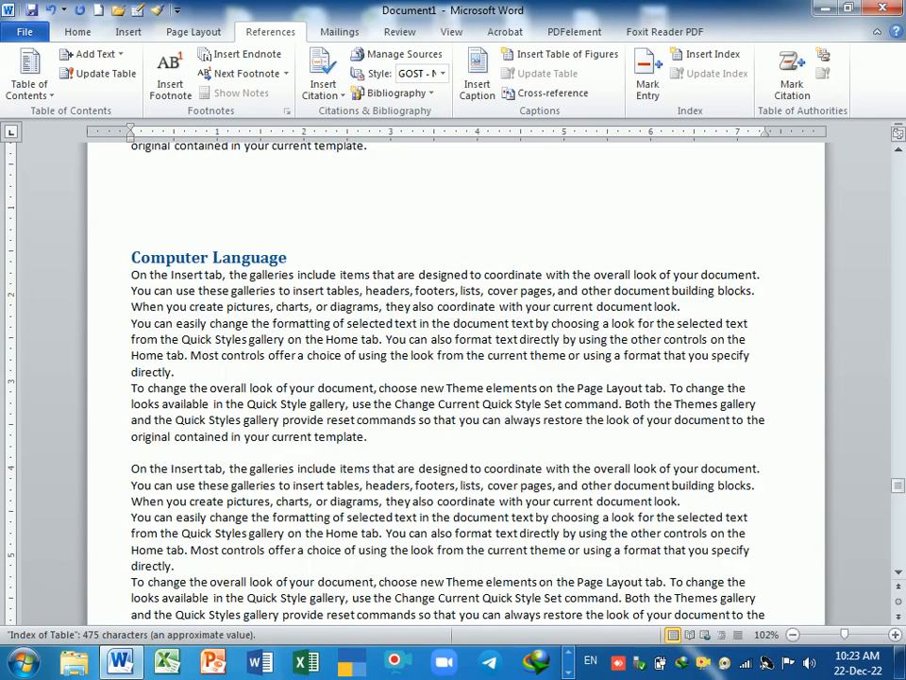
key("End")
type(":-5")
Step: Insert a new line above the first paragraph of the page after the Computer Language section and enter "Computer Actitcture" on it
scroll(453, 378, "down", 15)
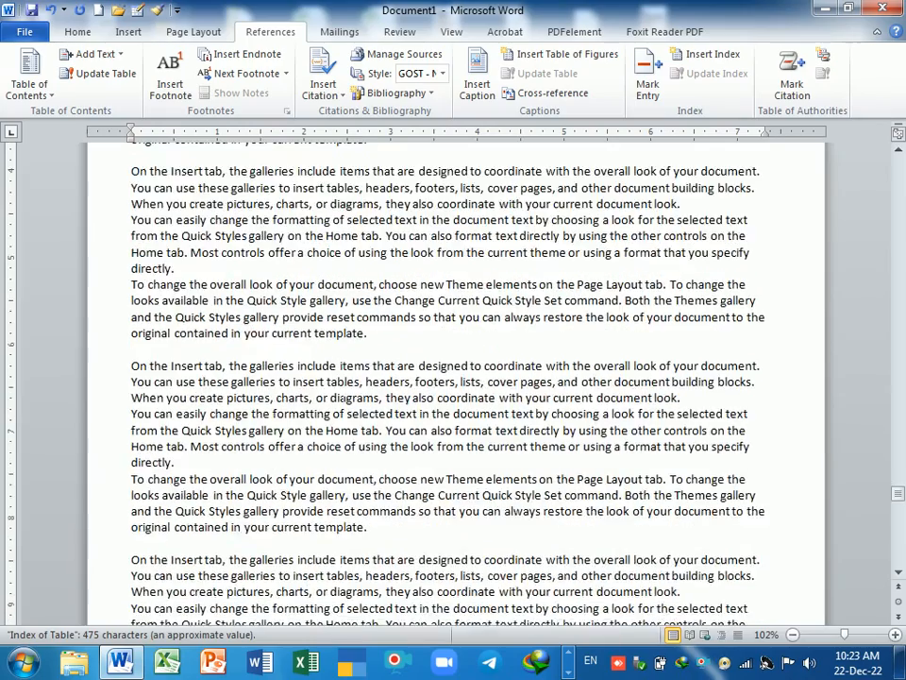
scroll(453, 377, "down", 10)
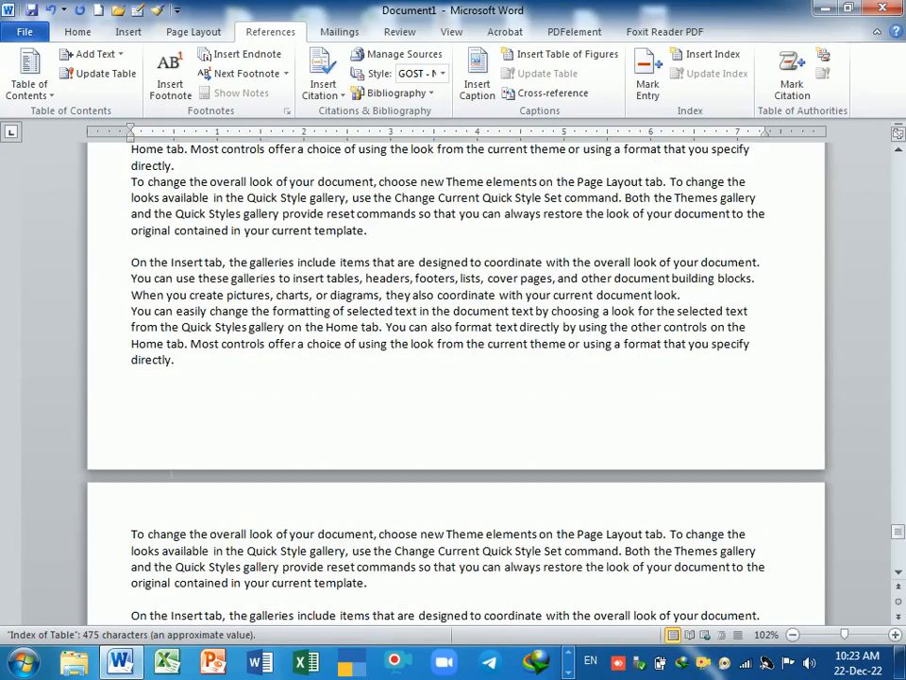
left_click(132, 534)
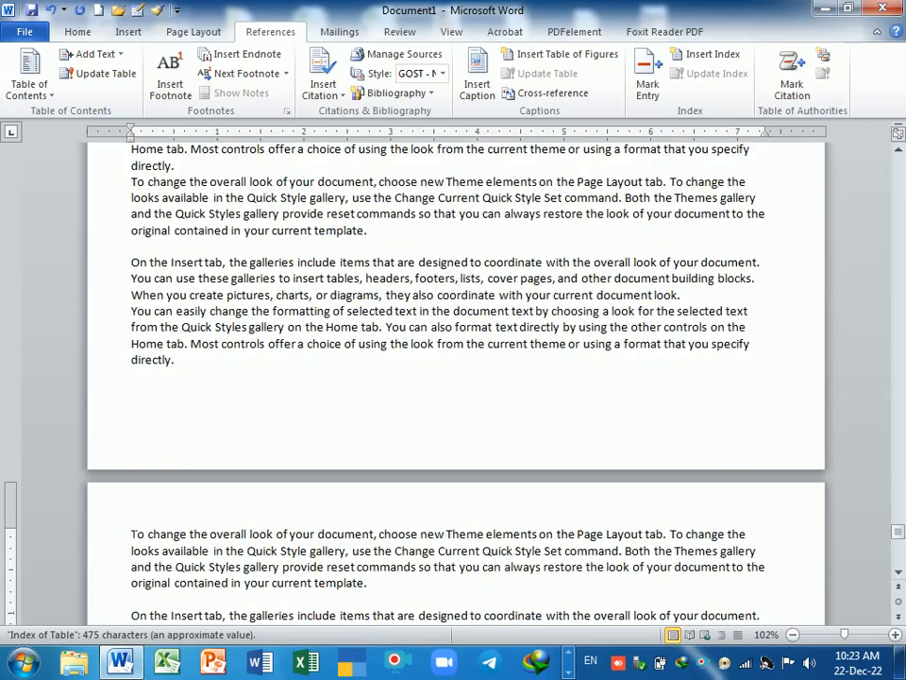
key("Return")
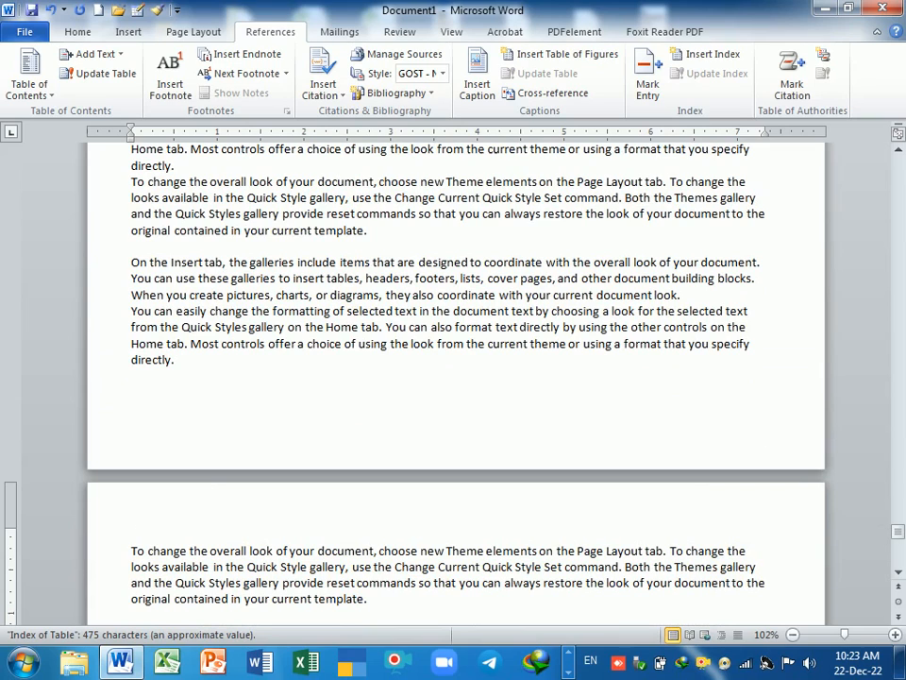
type("Computer A")
type("ctit")
type("c")
key("BackSpace")
type("tcture")
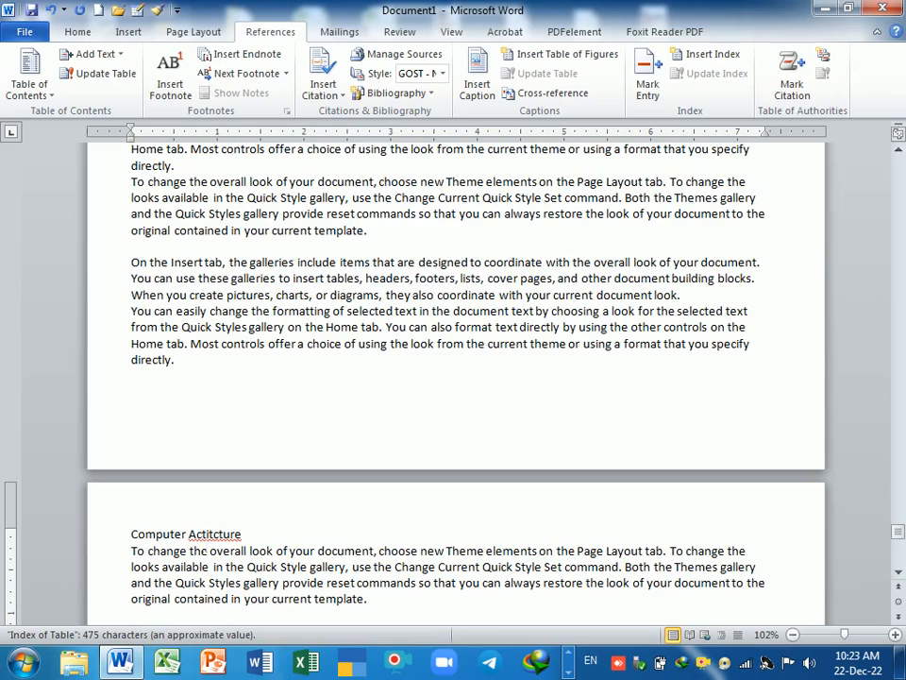
Step: Correct the misspelled second word of the new line to "Architecture"
left_click(202, 534)
type("hi")
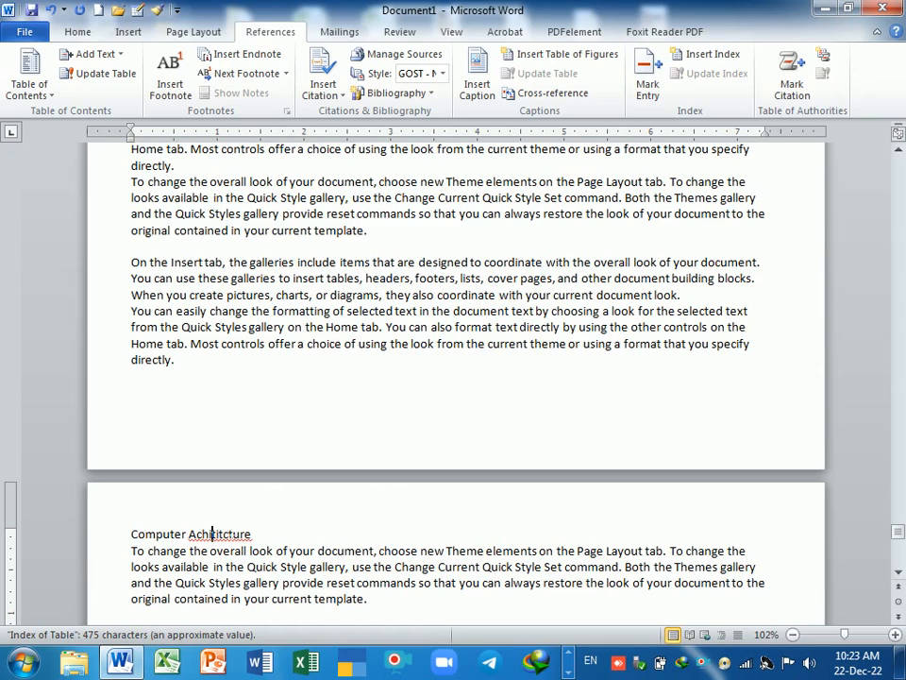
left_click_drag(216, 534, 222, 535)
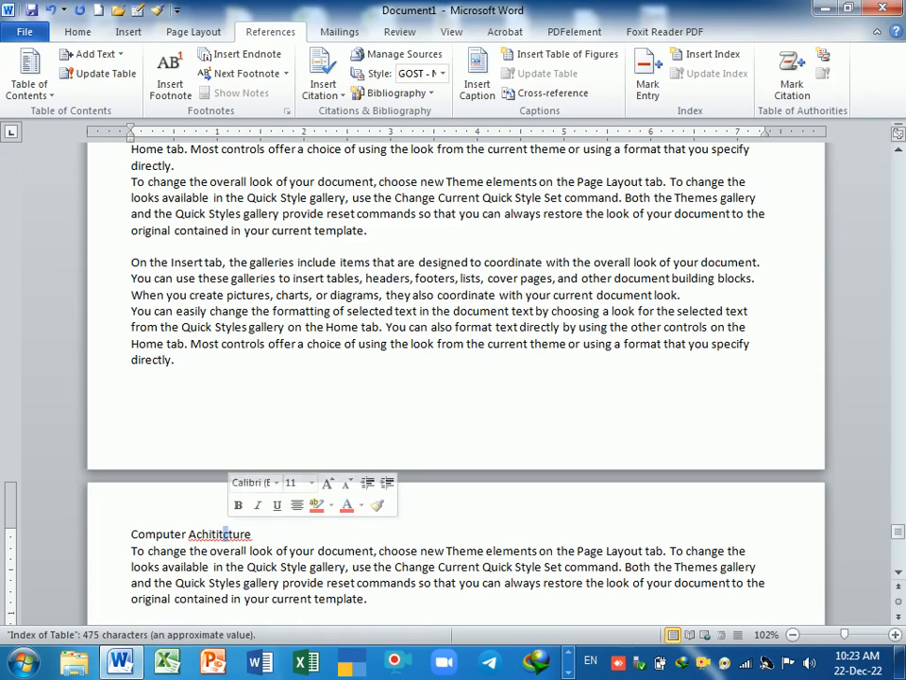
right_click(231, 534)
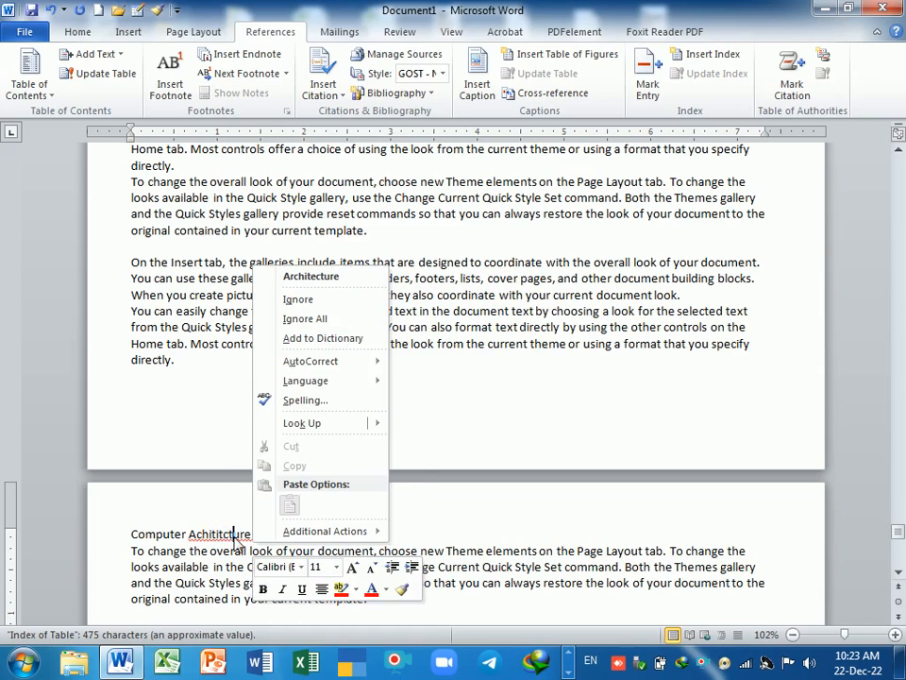
left_click(306, 278)
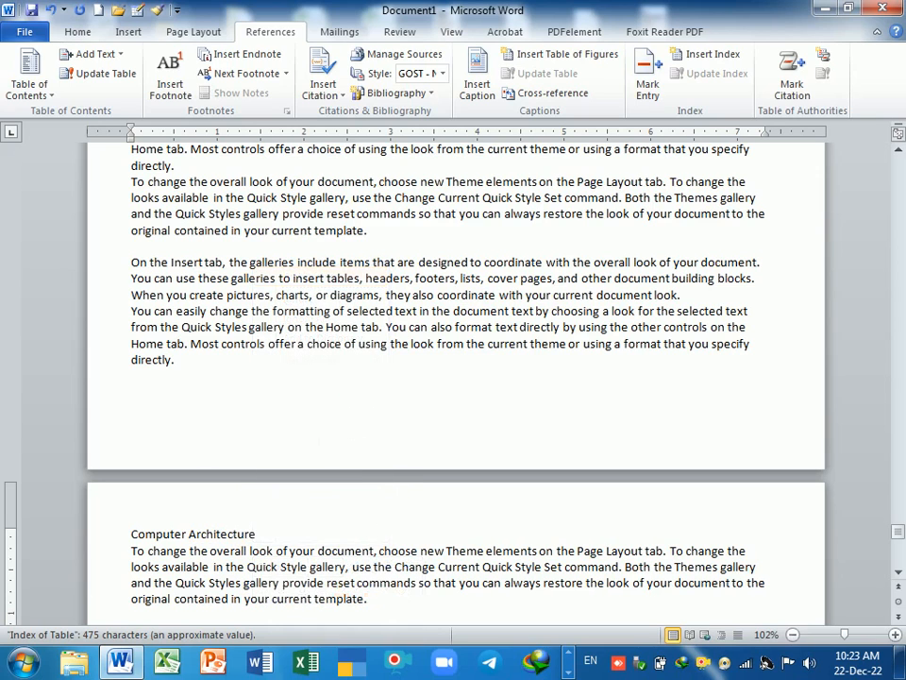
Step: Mark the Computer Architecture line as a Level 1 heading and append ":6" to it
left_click(85, 534)
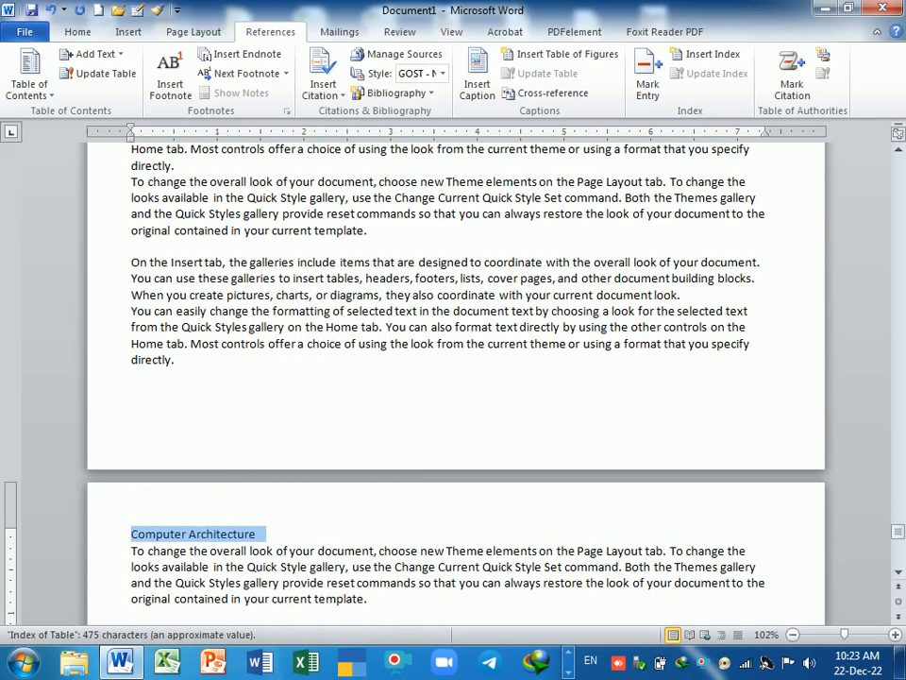
left_click(108, 58)
left_click(97, 97)
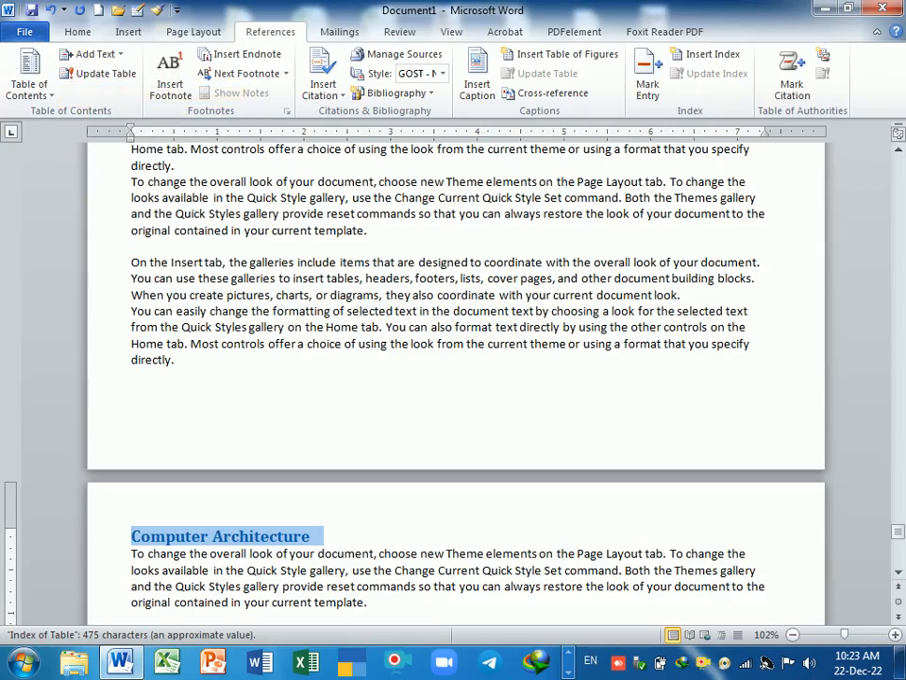
left_click(355, 539)
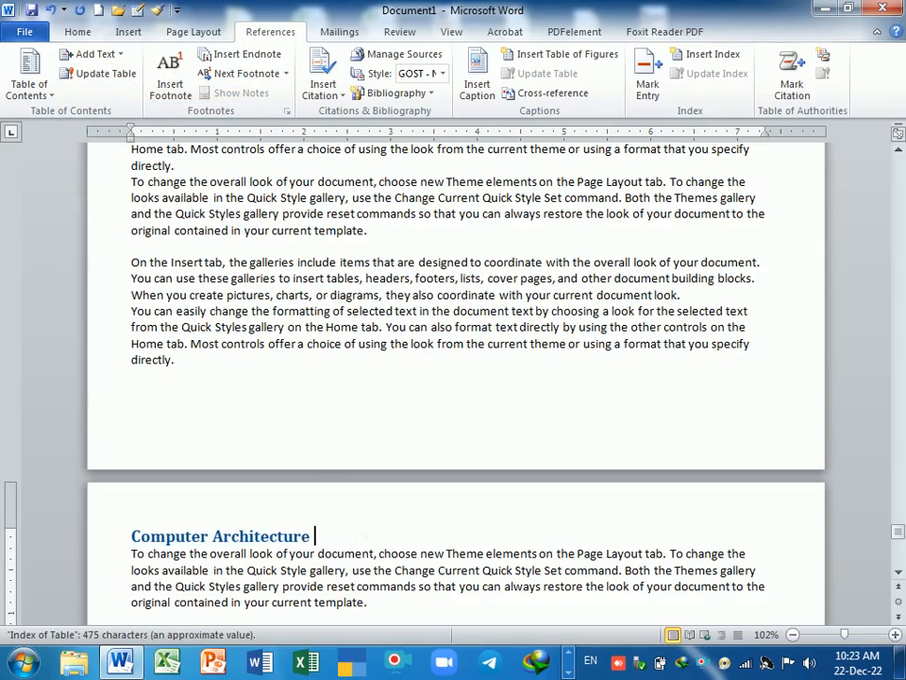
scroll(453, 378, "down", 5)
type(":")
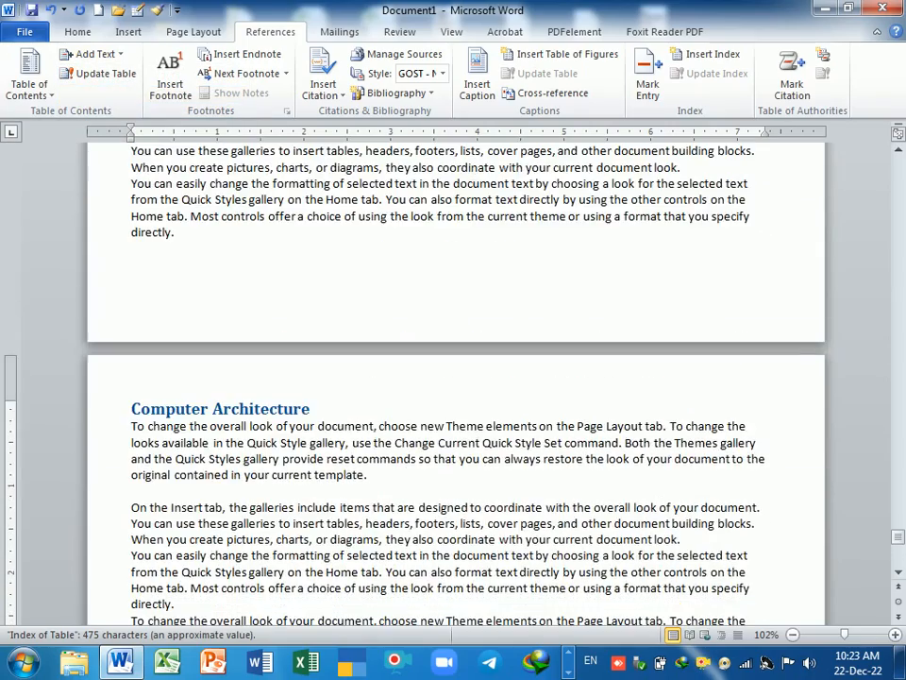
type("6")
Step: Update the entire Book Index table of contents on the first page, including its headings as well as the page numbers
scroll(453, 378, "down", 10)
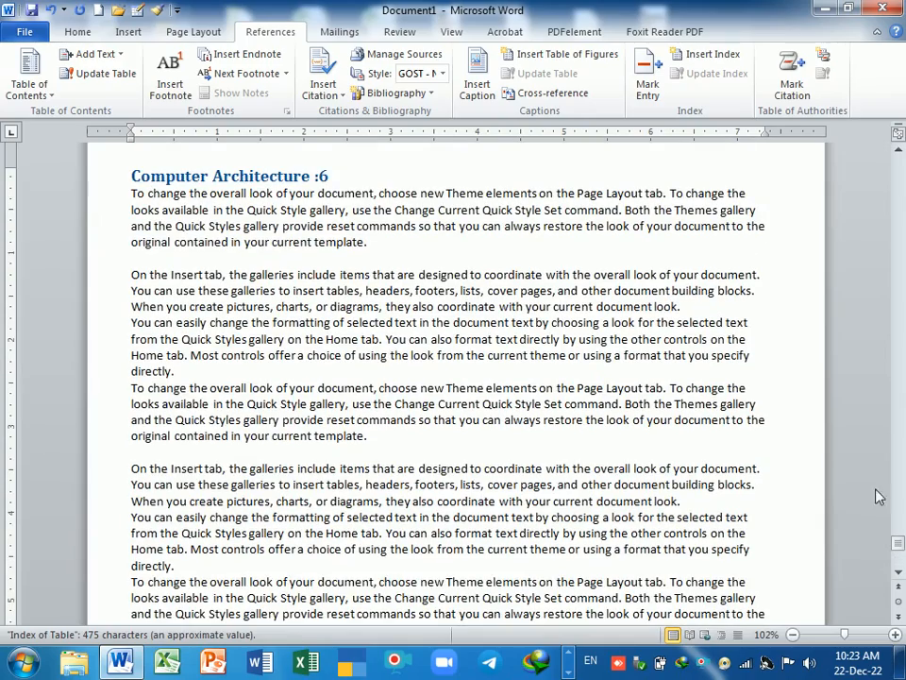
left_click_drag(896, 543, 896, 162)
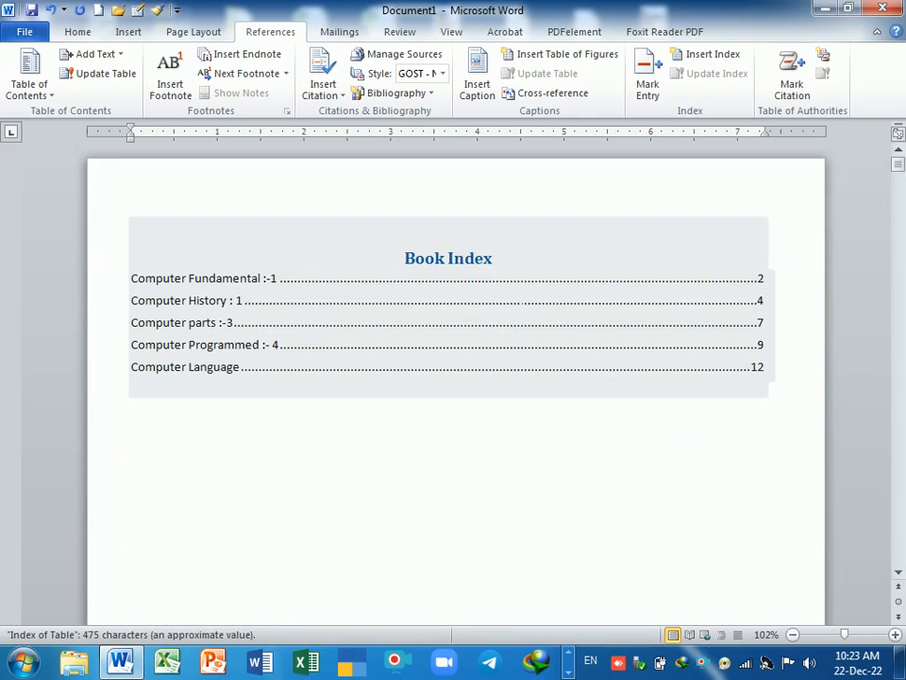
left_click(305, 457)
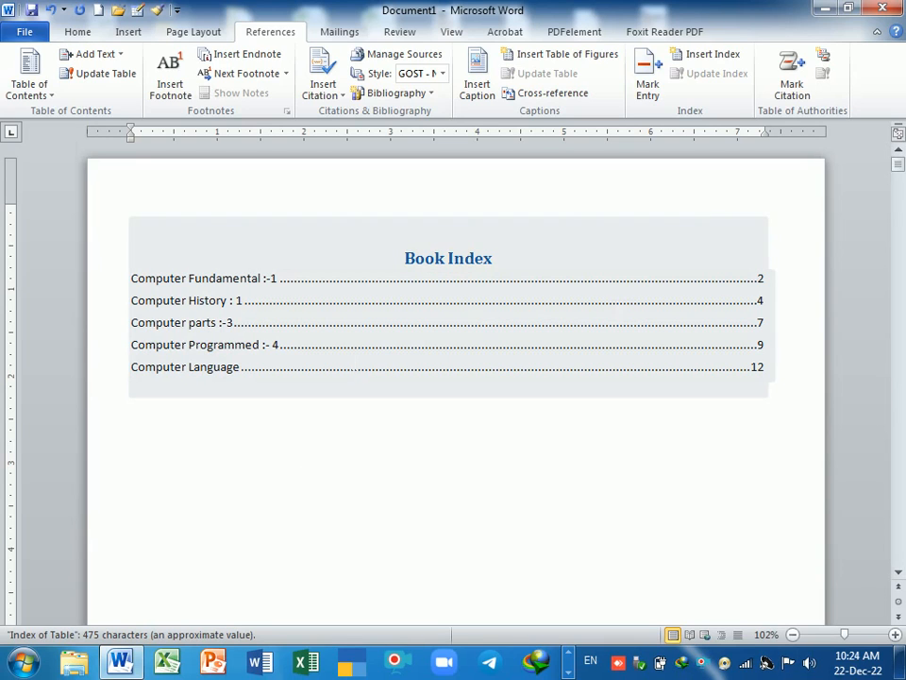
left_click(308, 291)
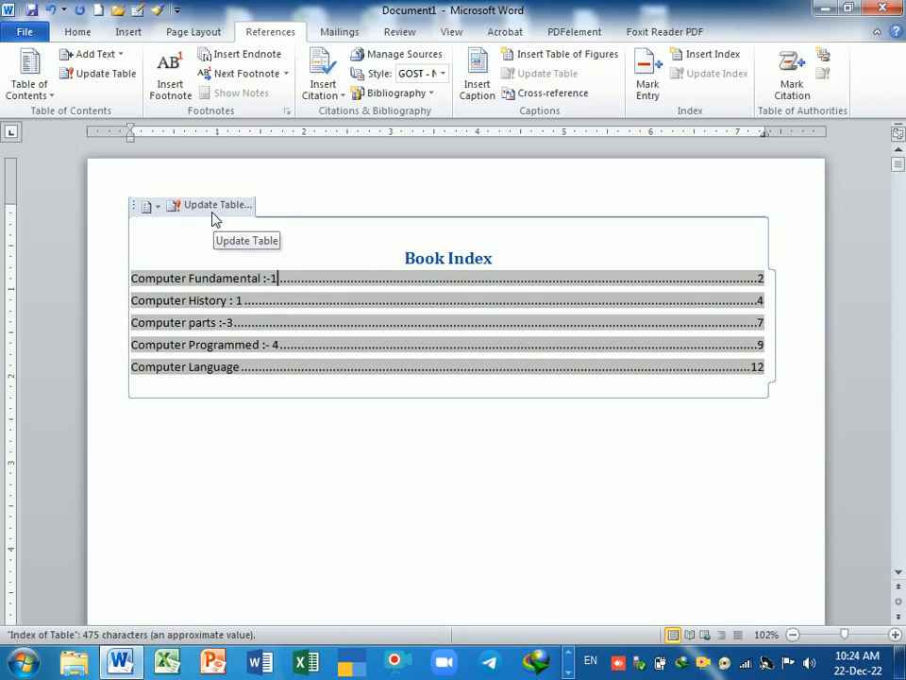
left_click(107, 75)
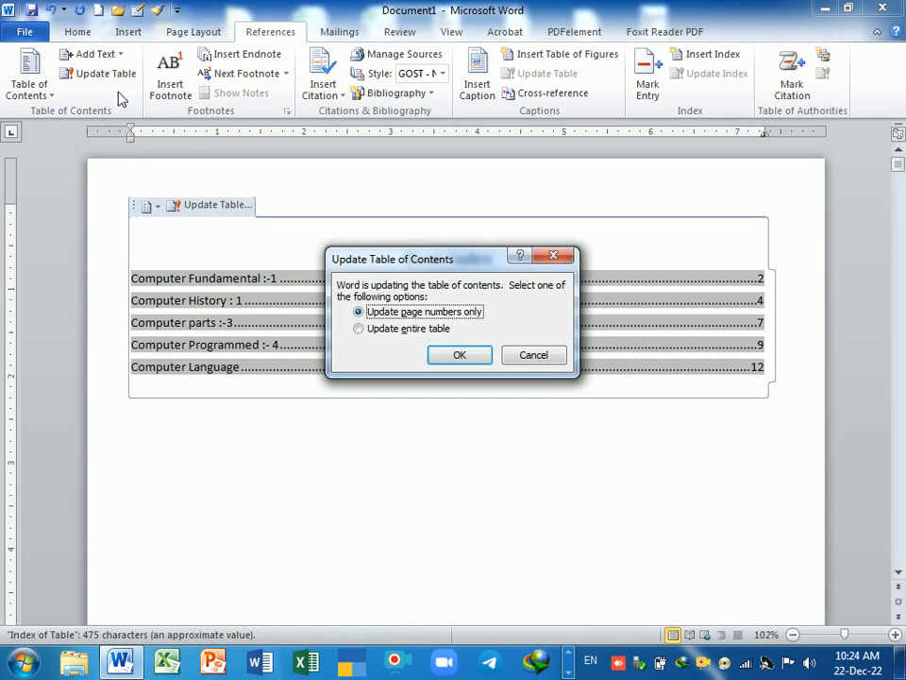
left_click(552, 256)
left_click(218, 205)
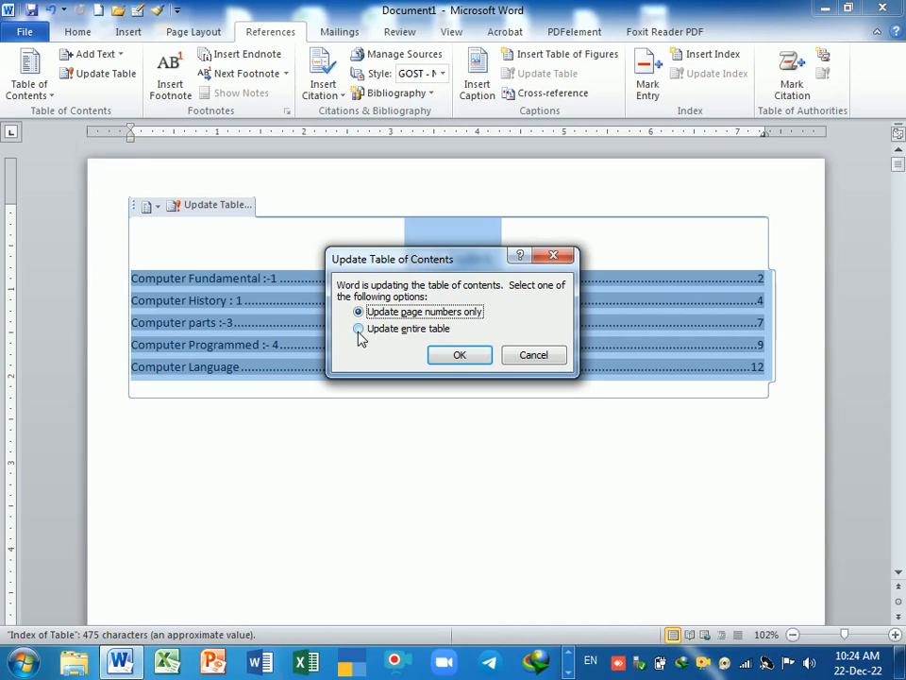
left_click(359, 330)
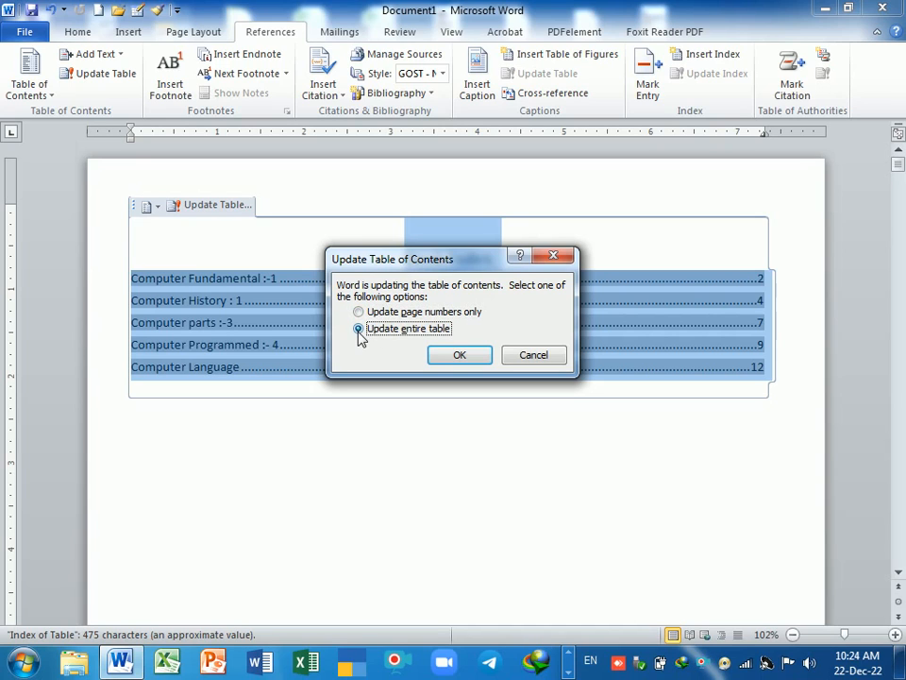
left_click(459, 355)
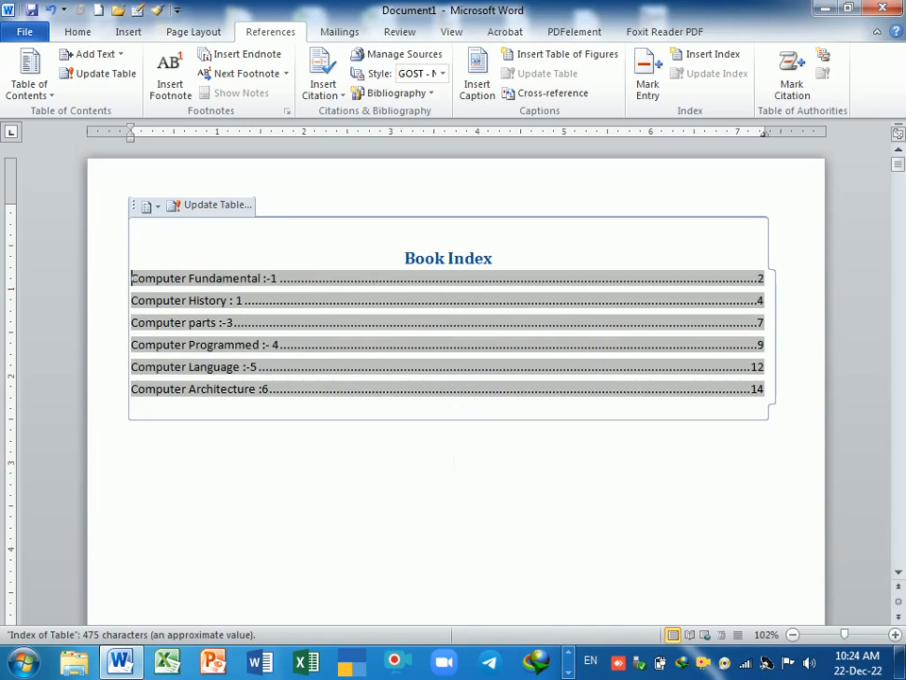
left_click(456, 462)
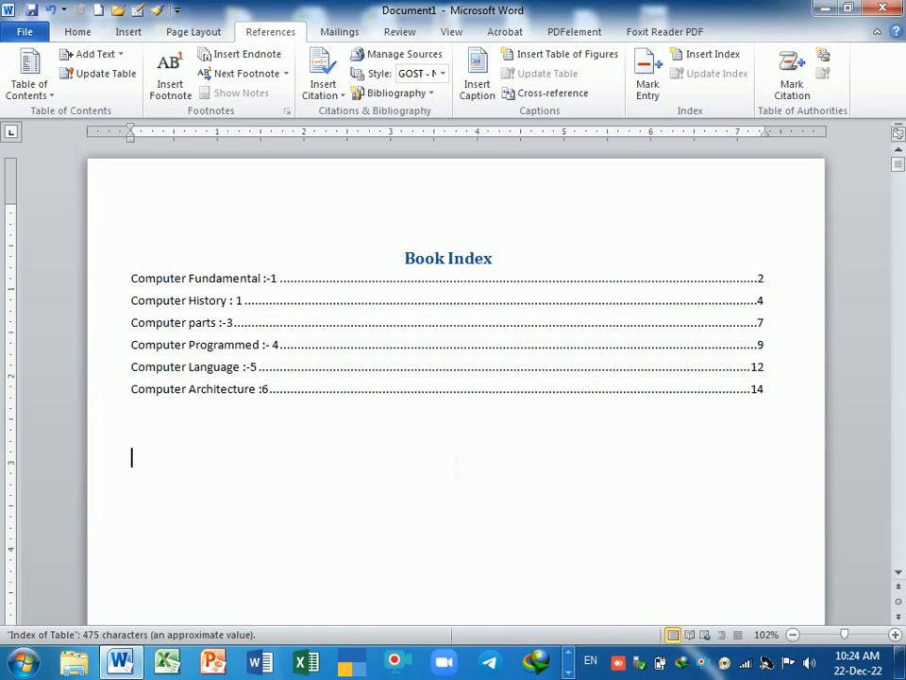
left_click(474, 378)
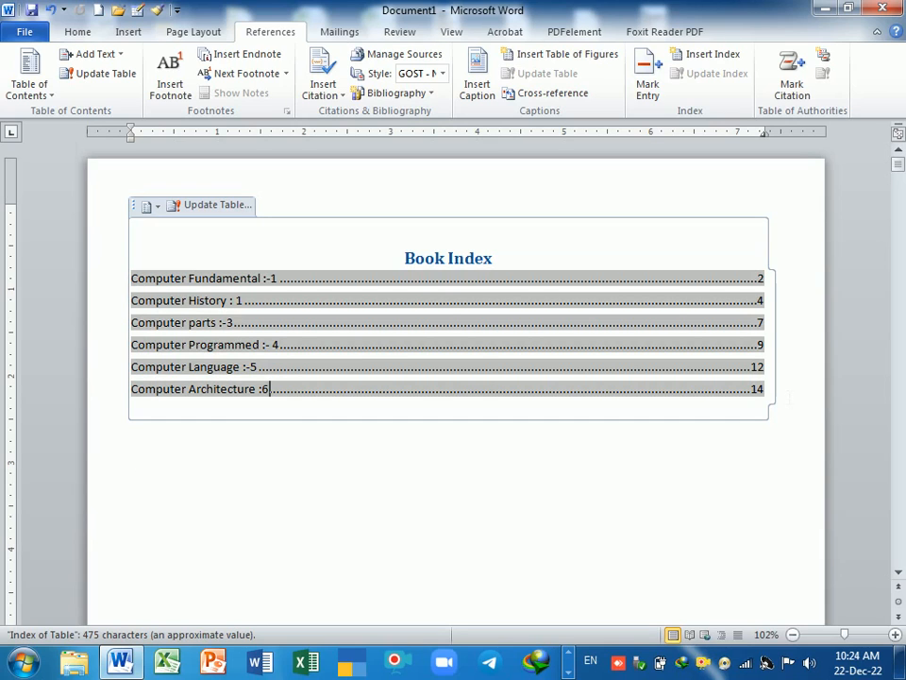
left_click(306, 477)
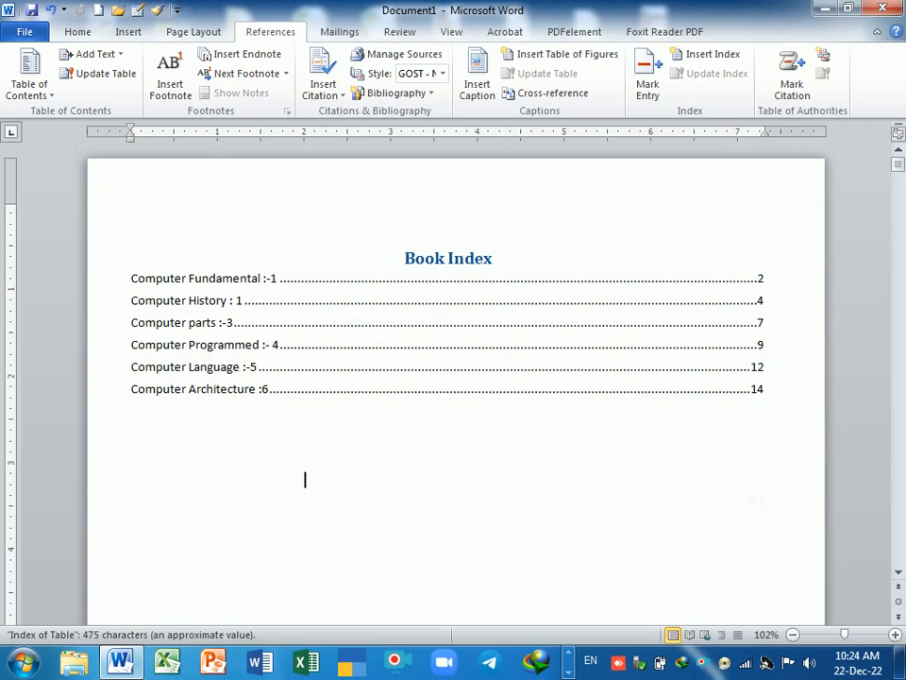
left_click(765, 390)
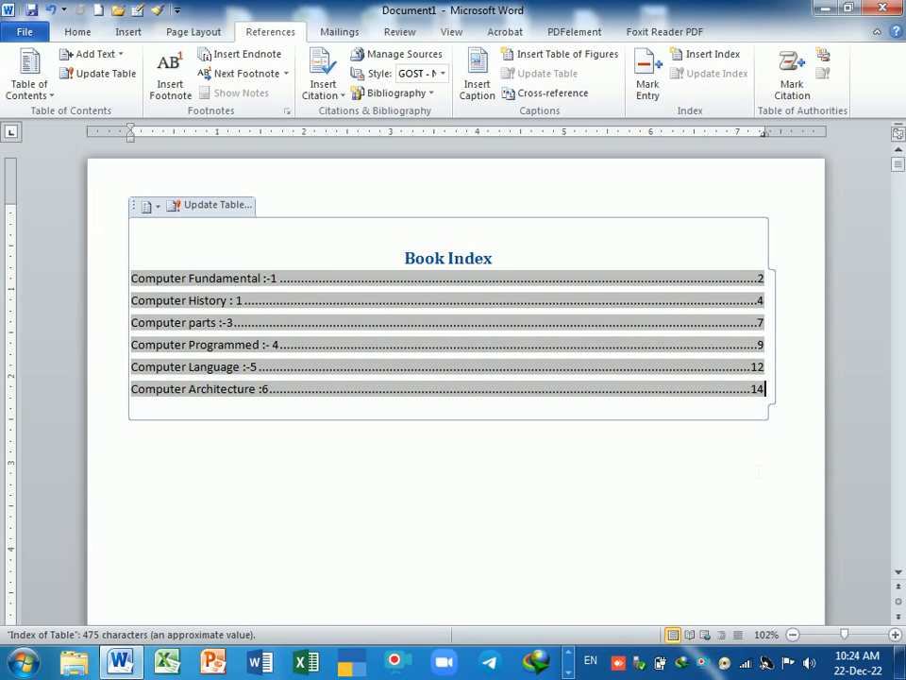
left_click(306, 478)
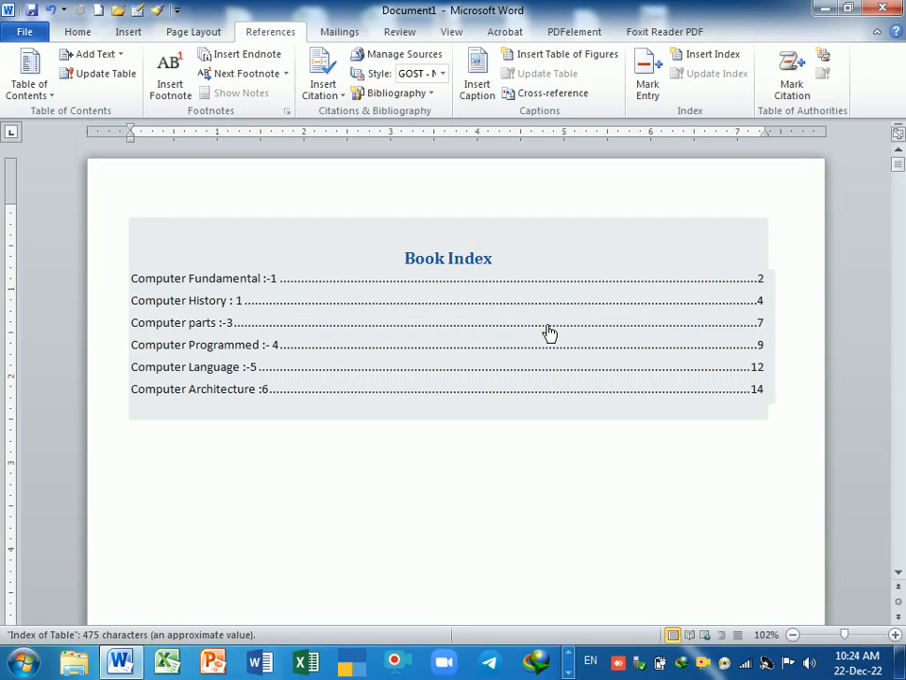
Step: Test the Book Index links by following the Computer parts entry, returning to the first page, and following the Computer Programmed entry
left_click(550, 332, "ctrl")
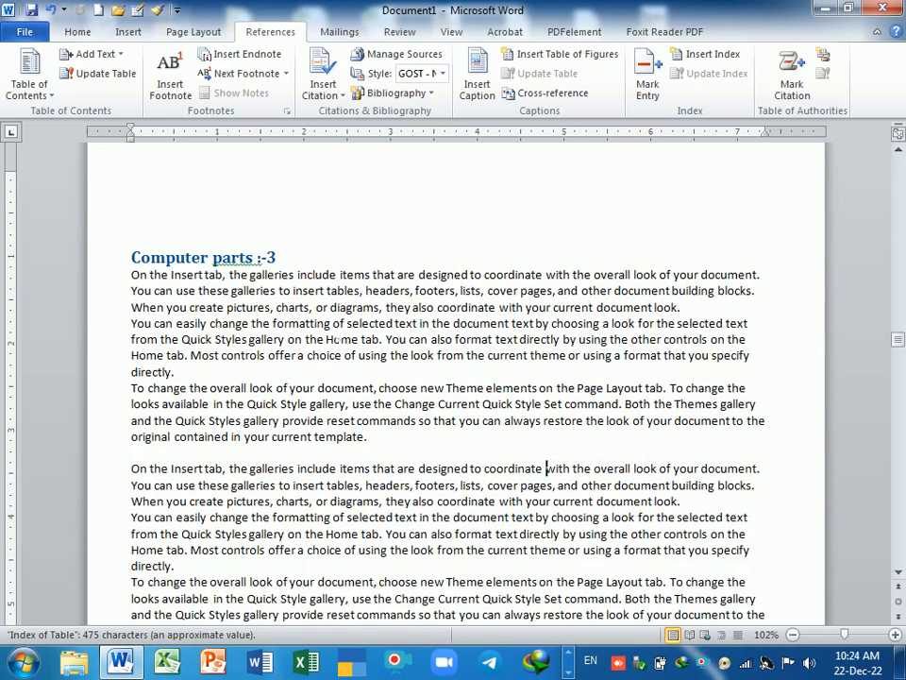
scroll(453, 378, "up", 2)
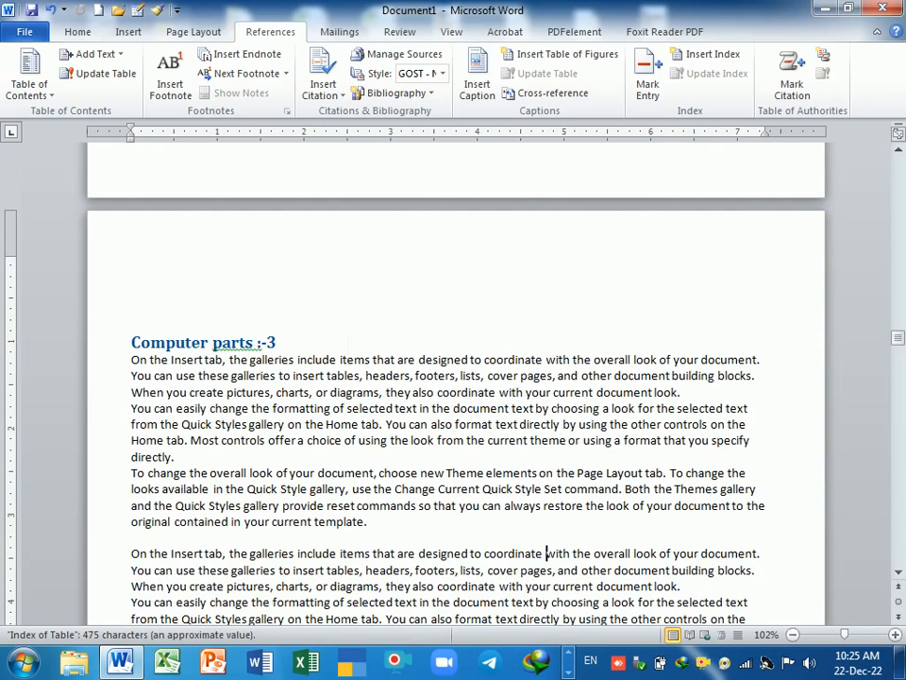
key("ctrl+Home")
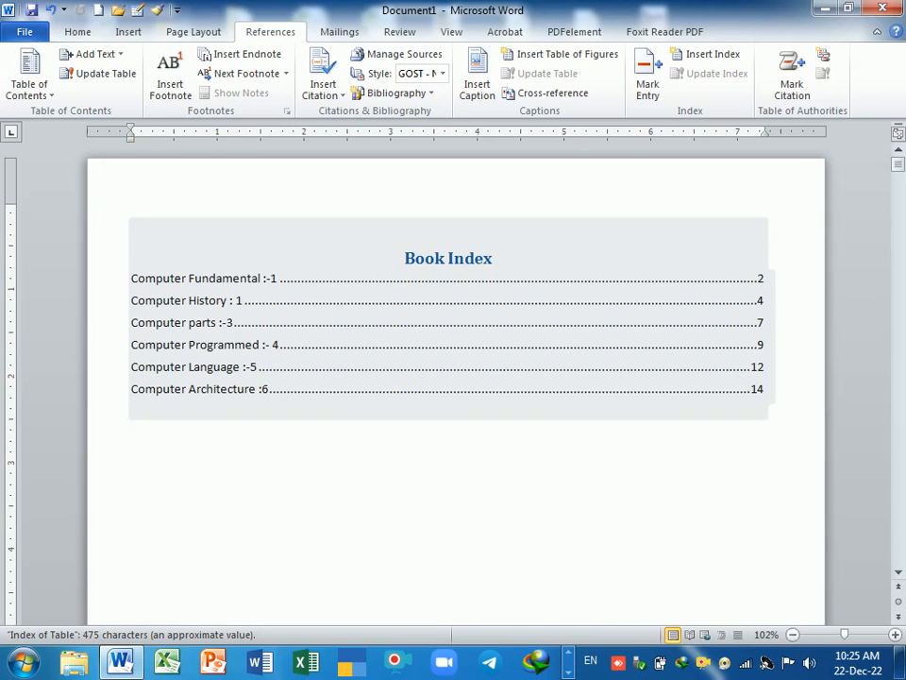
left_click(319, 351)
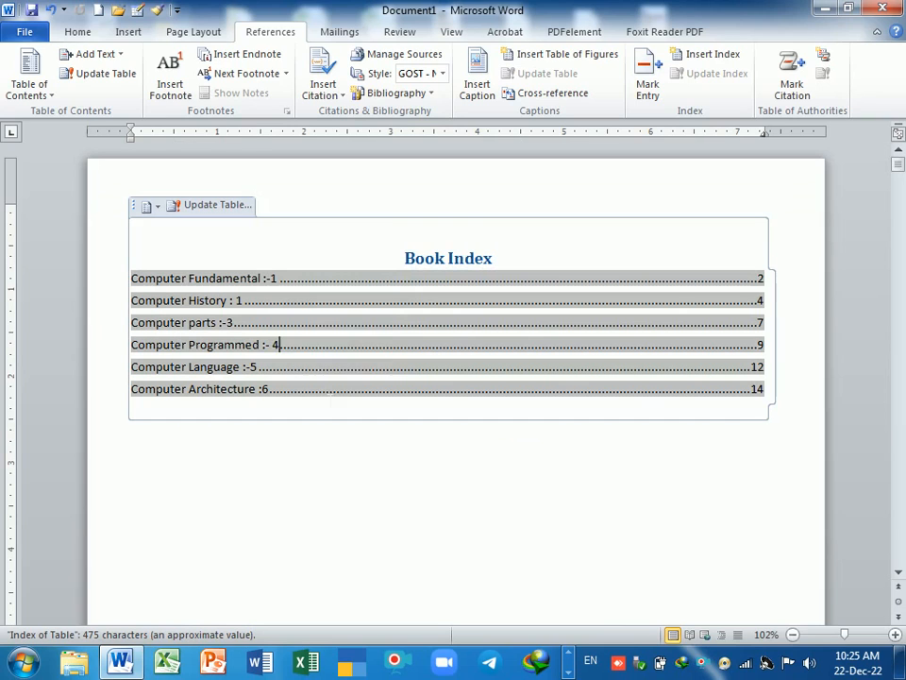
left_click(321, 354, "ctrl")
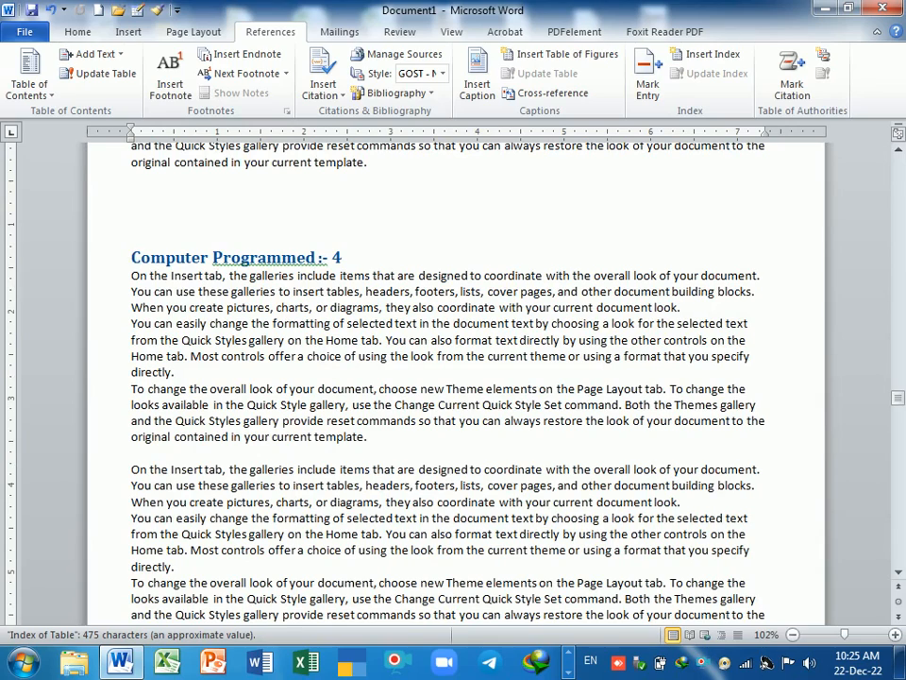
scroll(456, 378, "up", 2)
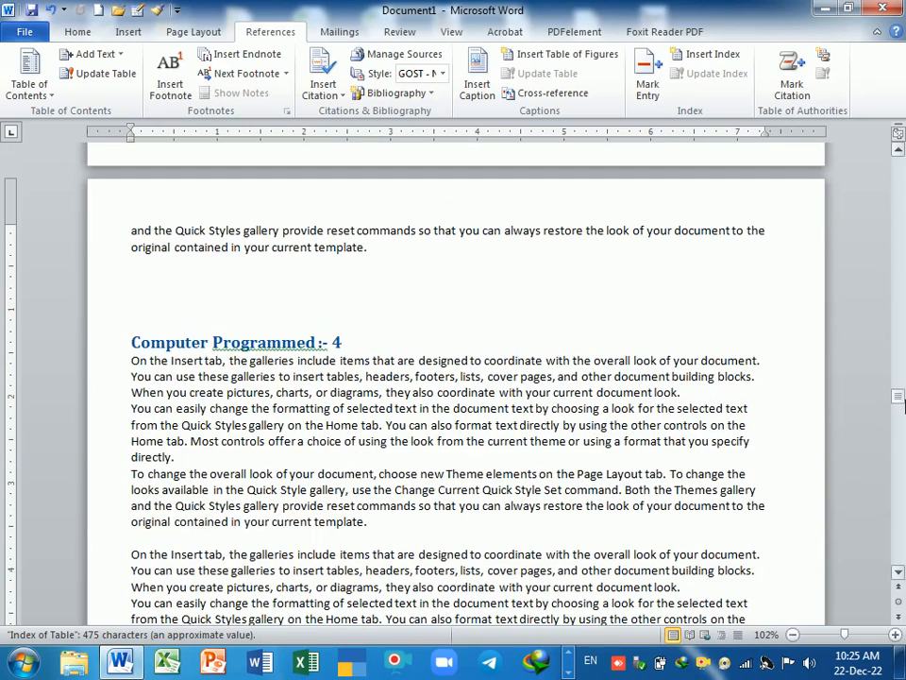
Step: Add a line reading "Computer example" above the first "To change the overall look" paragraph in the Computer Fundamental section, leaving a blank line before it
left_click_drag(898, 396, 900, 172)
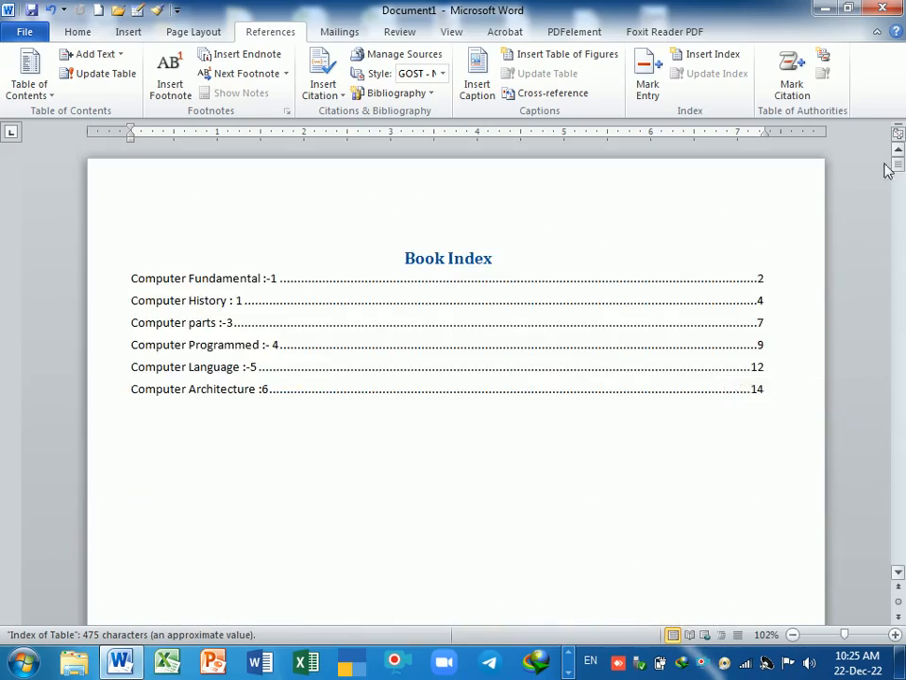
scroll(456, 378, "down", 5)
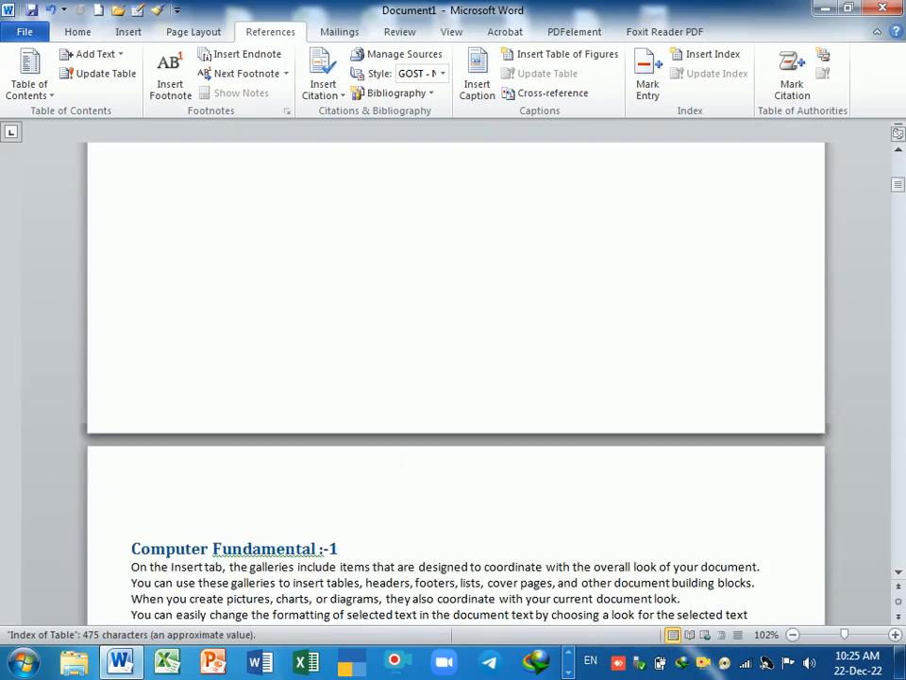
scroll(456, 377, "down", 3)
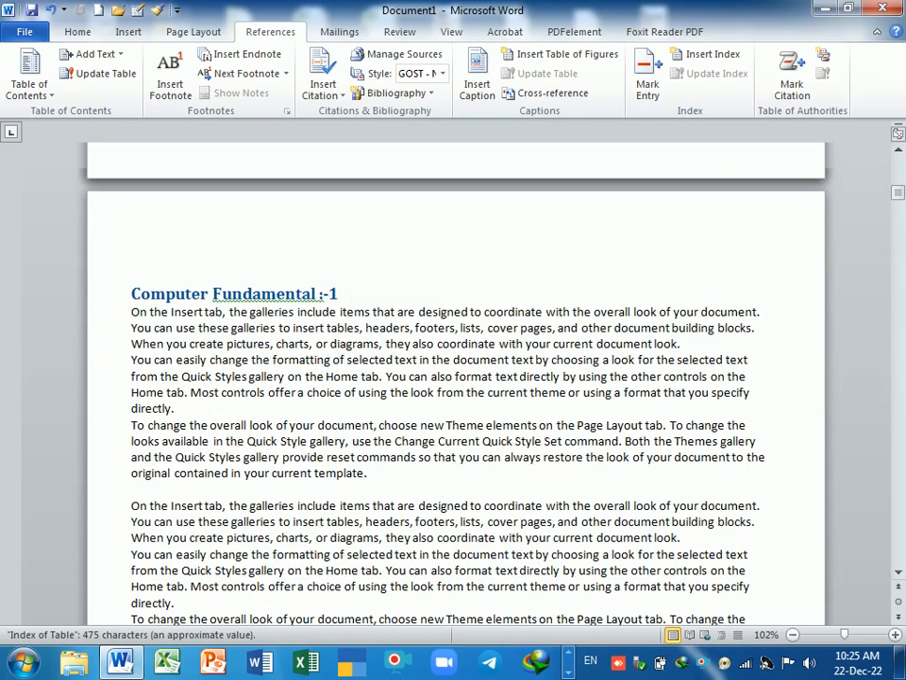
left_click(176, 408)
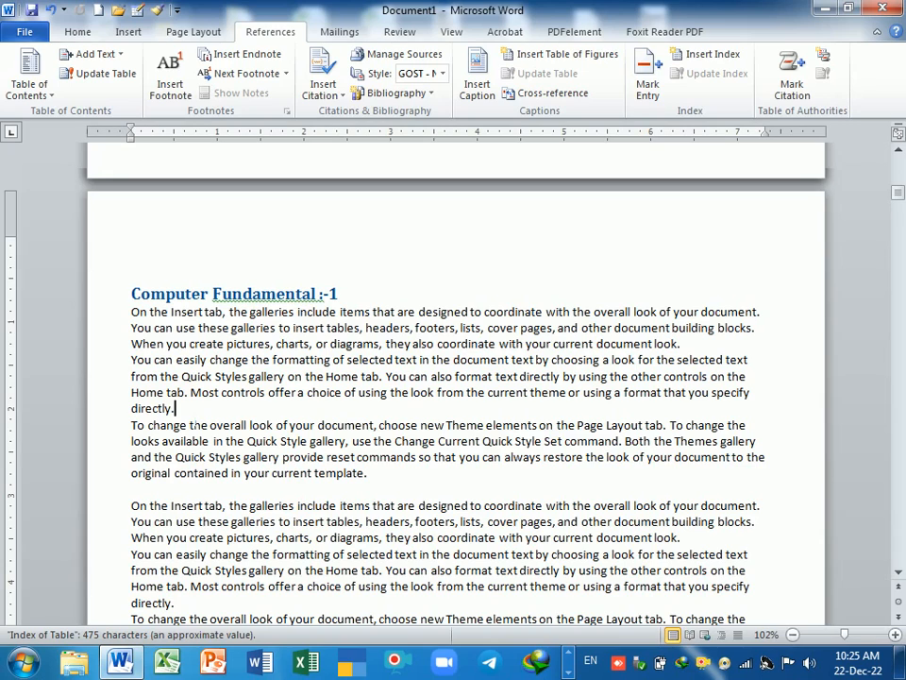
key("Return")
key("Return")
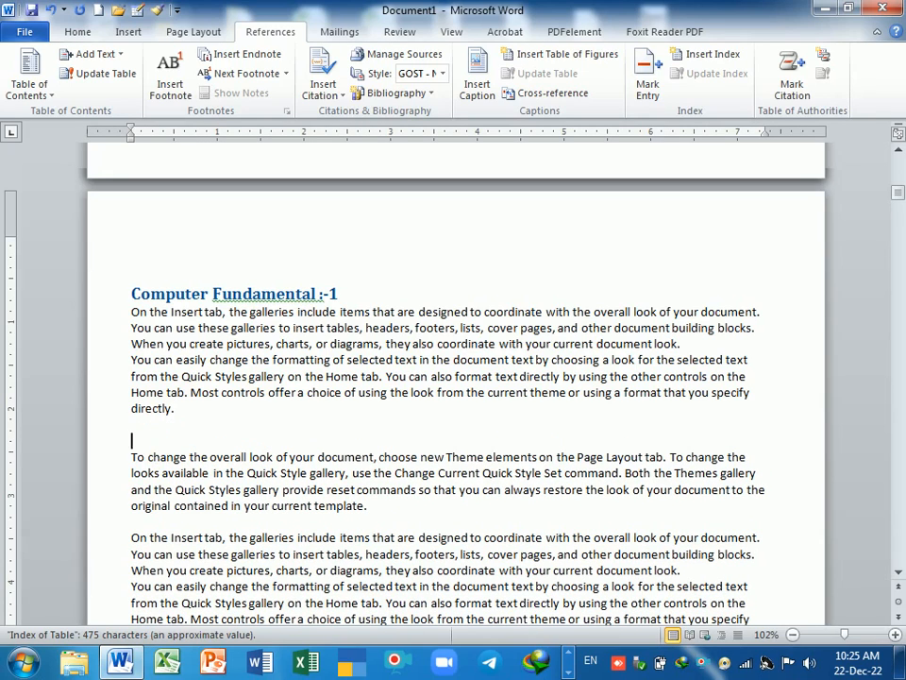
type("Computer")
key("BackSpace")
key("BackSpace")
key("BackSpace")
key("BackSpace")
type("uter")
type("expample")
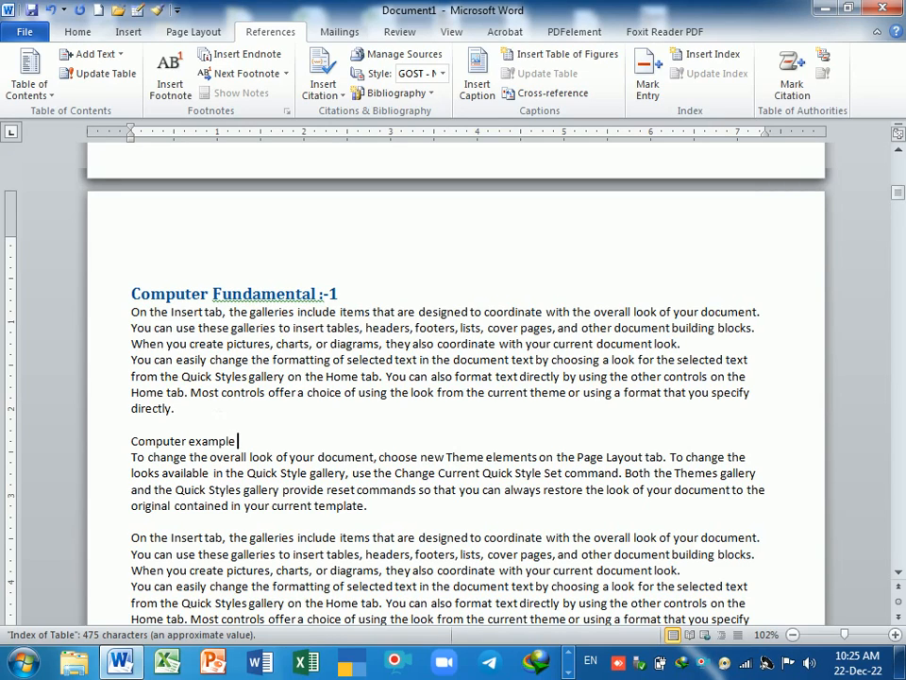
Step: Mark the "Computer example" line as a Level 2 heading for the table of contents
triple_click(153, 441)
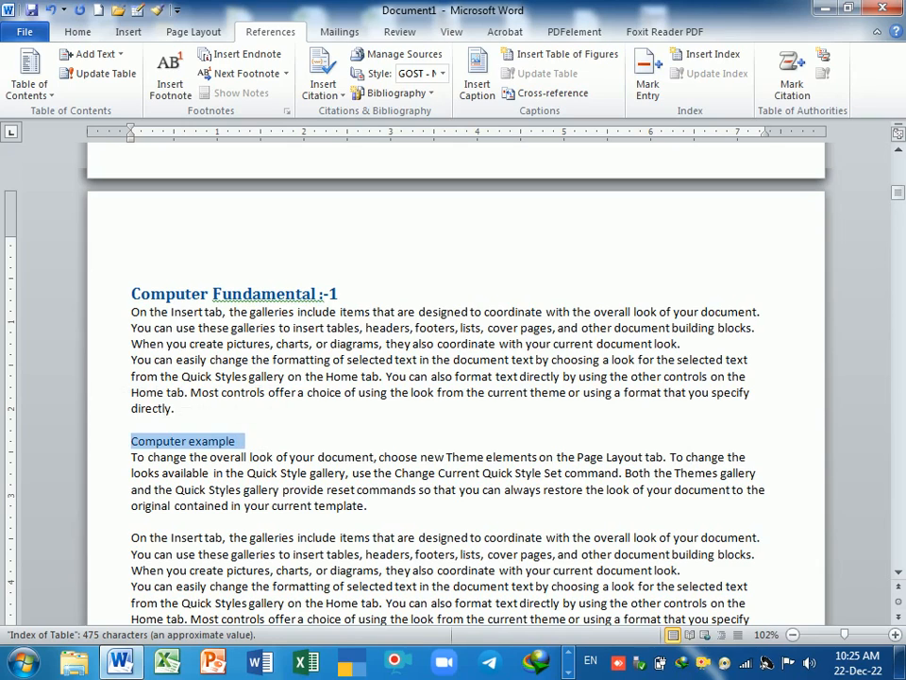
left_click(92, 53)
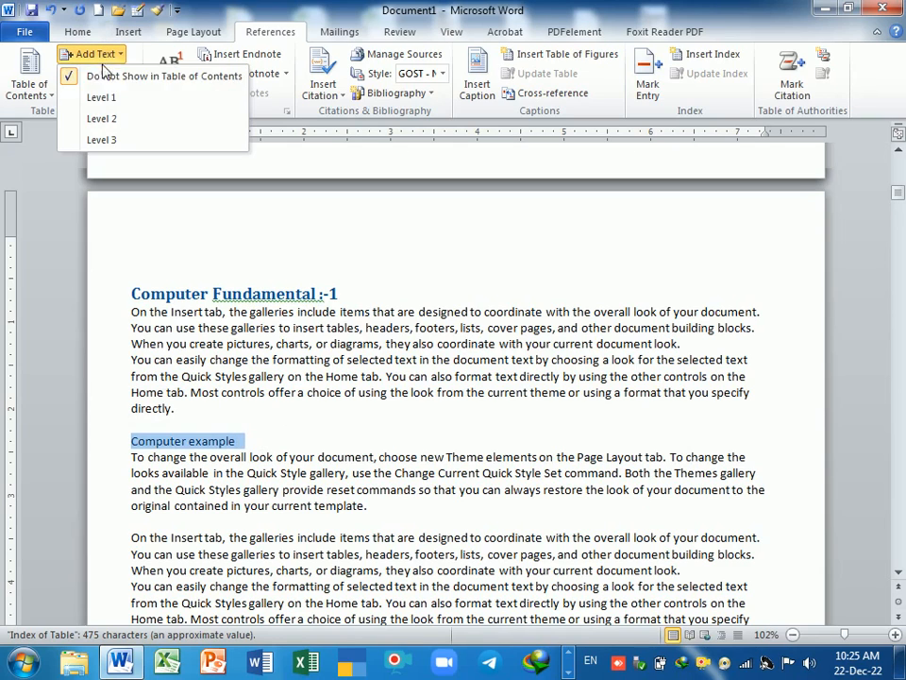
left_click(101, 118)
left_click(297, 470)
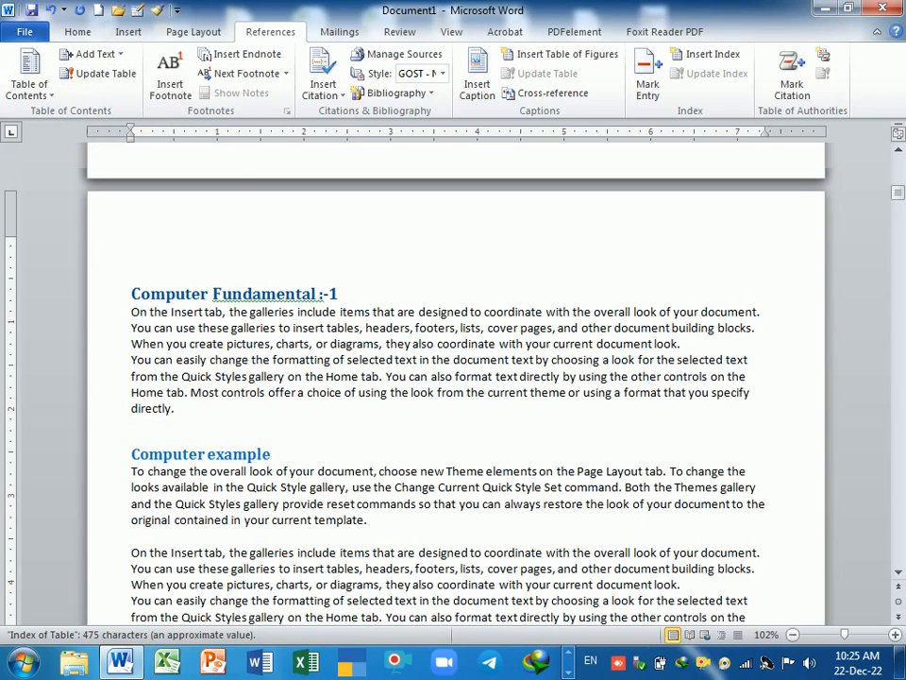
left_click(287, 460)
Step: Enter "Cpu Example" on the second blank line below the Computer example heading
scroll(453, 377, "down", 7)
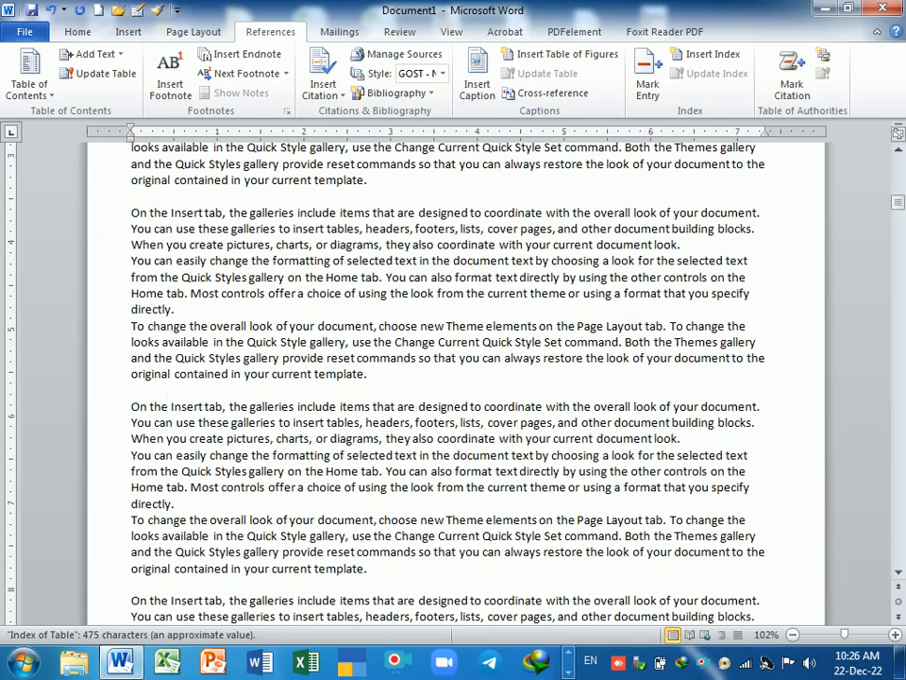
type("cpu Exaple")
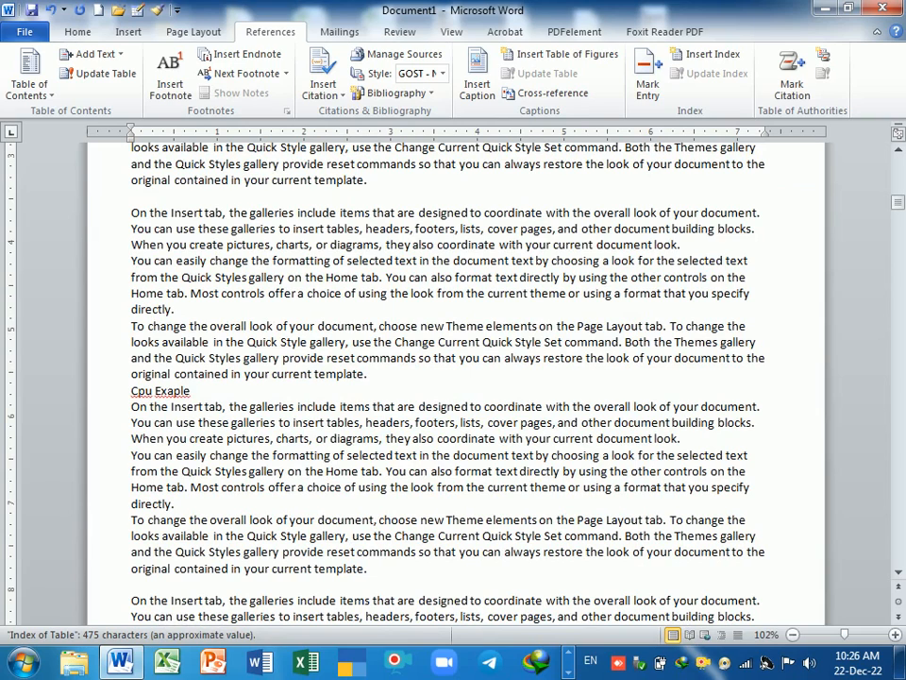
key("BackSpace")
key("BackSpace")
key("BackSpace")
type("mple")
Step: Mark the "Cpu Example" line as a Level 2 heading for the table of contents
key("shift+Home")
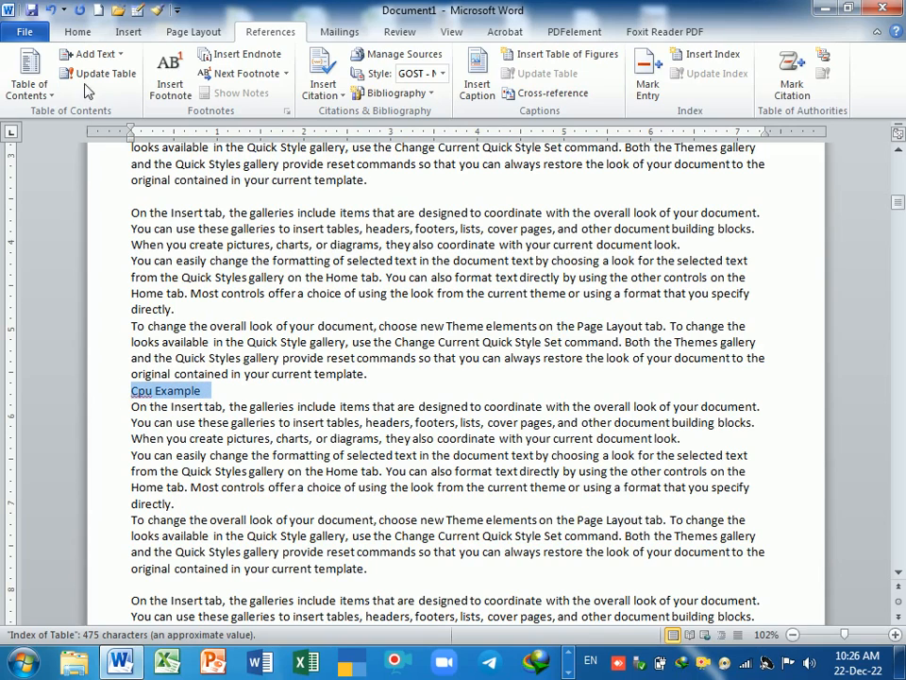
left_click(98, 54)
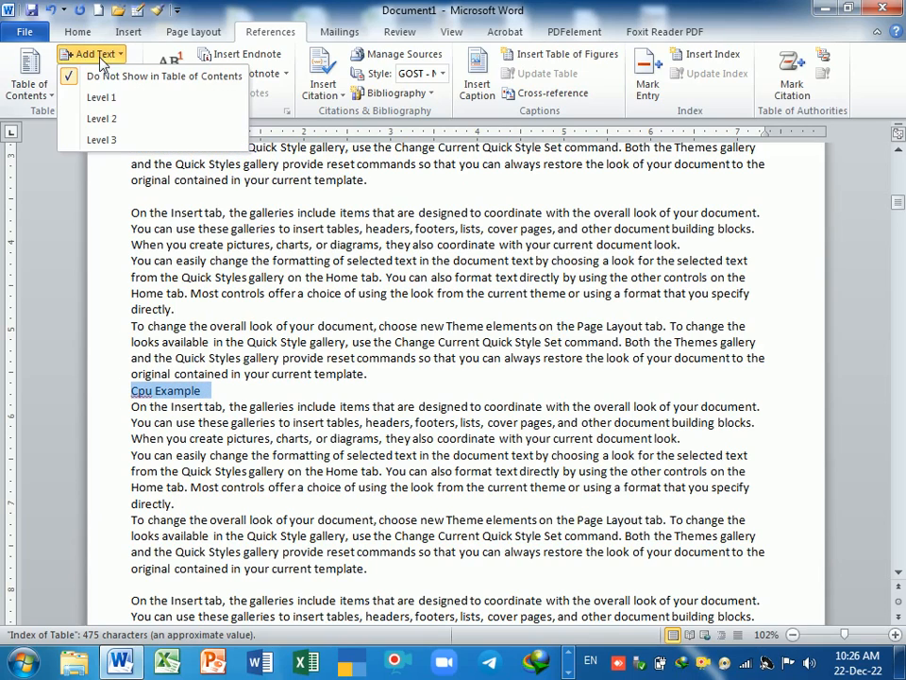
left_click(99, 115)
Step: Update the entire Book Index table on the first page to include the new Level 2 headings
scroll(453, 377, "up", 20)
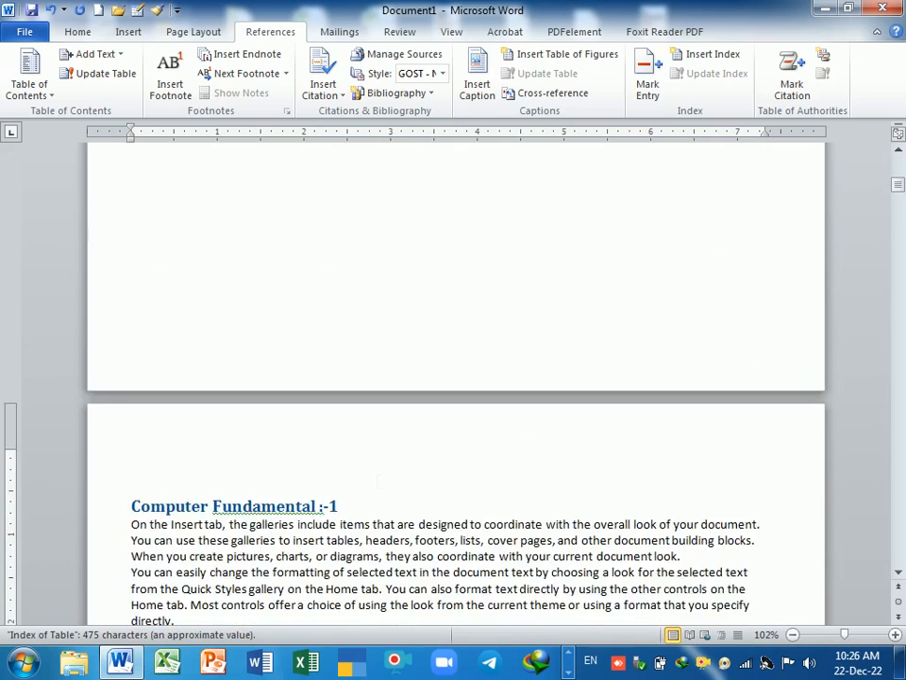
scroll(351, 477, "up", 3)
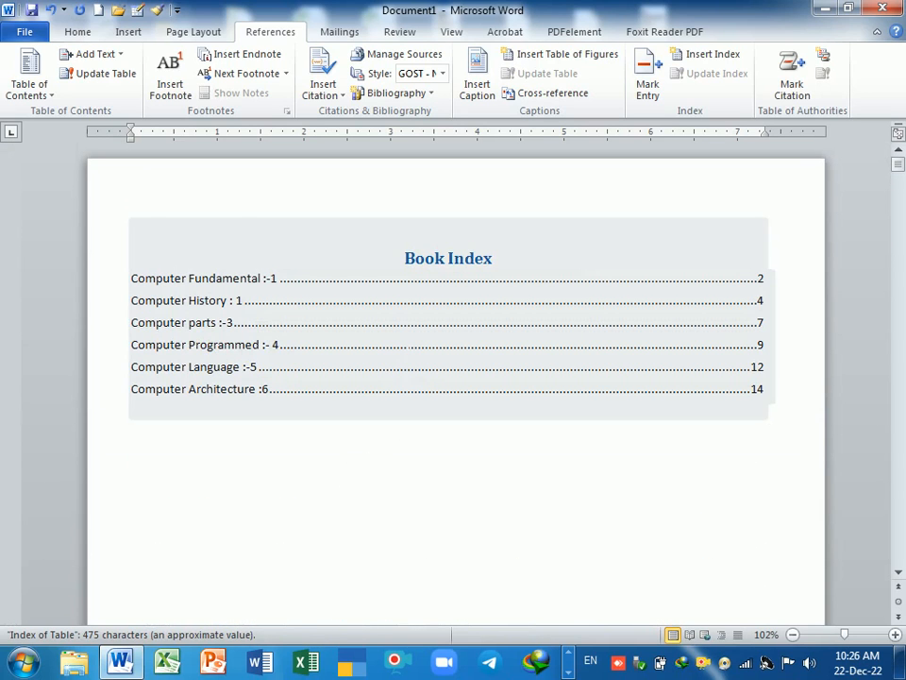
left_click(245, 301)
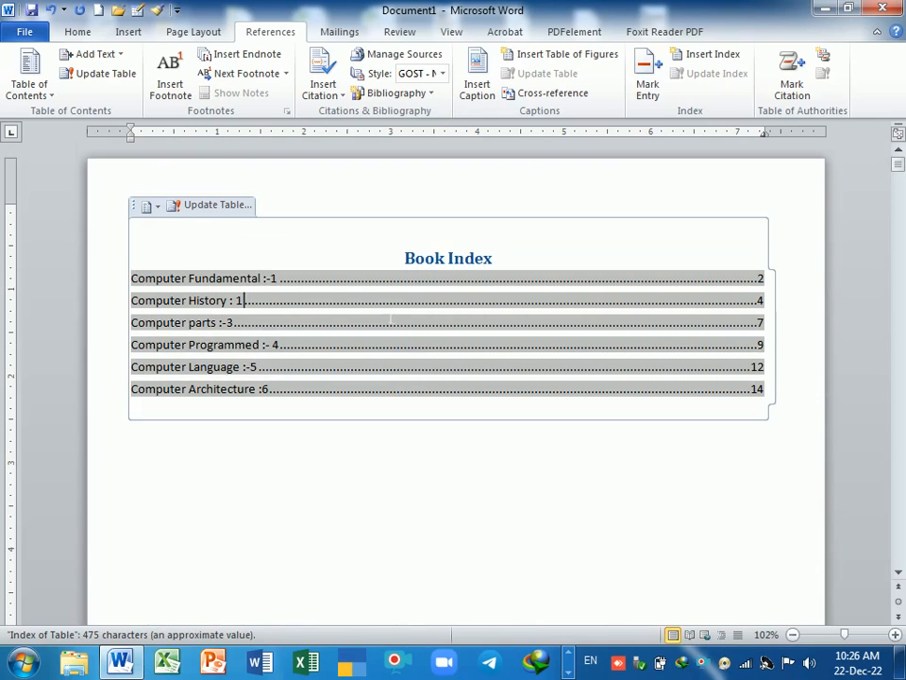
left_click(223, 213)
left_click(376, 330)
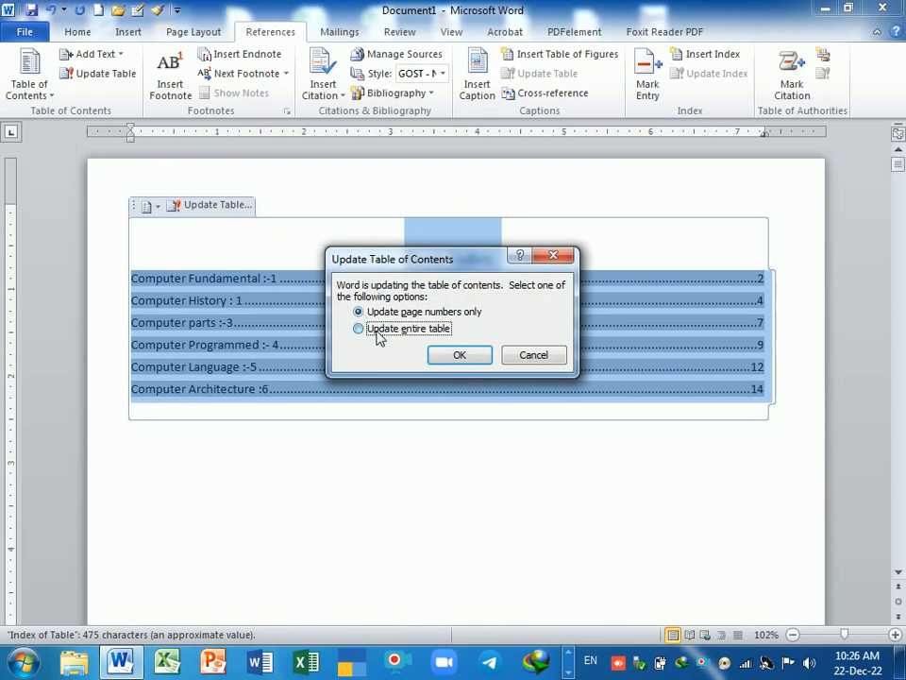
left_click(473, 359)
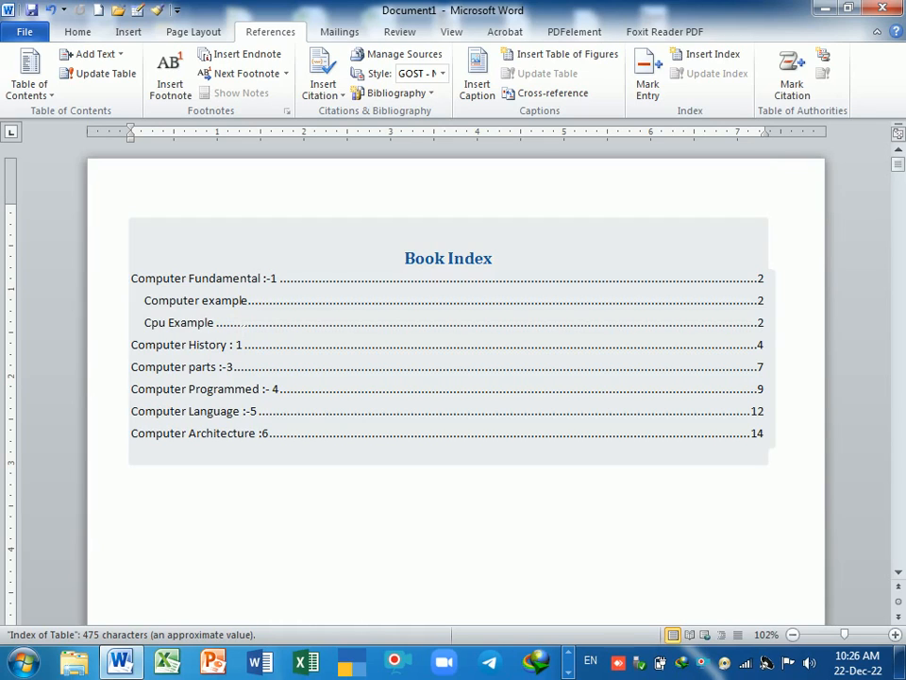
Step: Follow the Computer Fundamental entry in the Book Index to its heading and remove the ":-1" suffix there
left_click(215, 322)
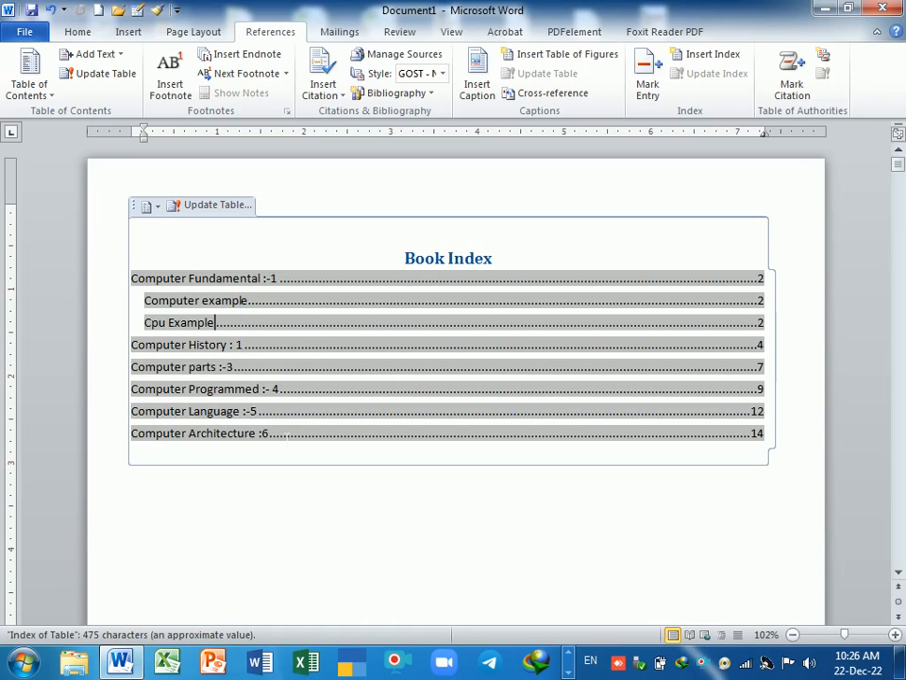
left_click(270, 433)
left_click(287, 299)
left_click(288, 283)
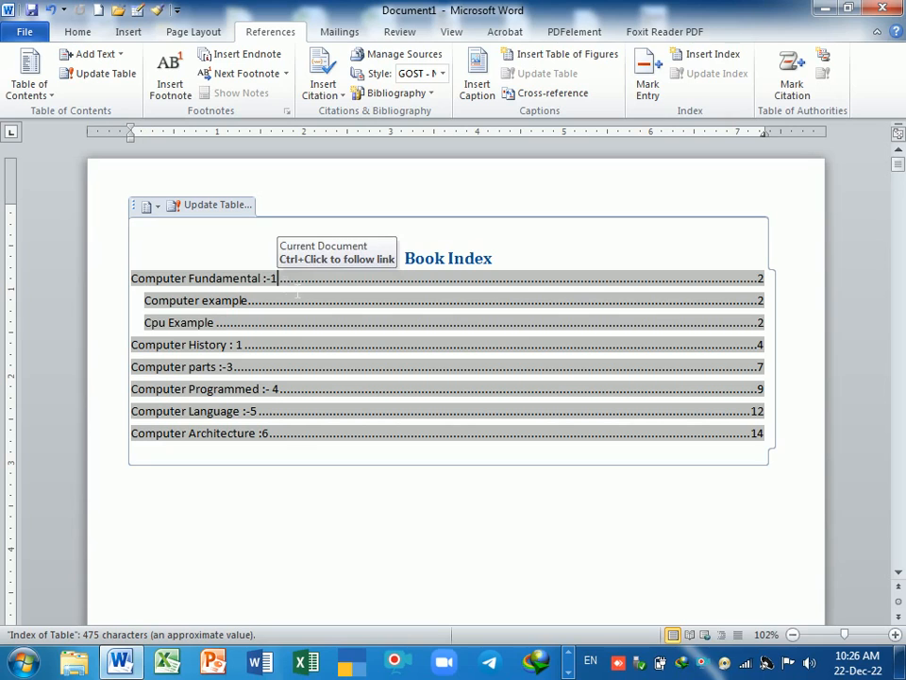
left_click(292, 287, "ctrl")
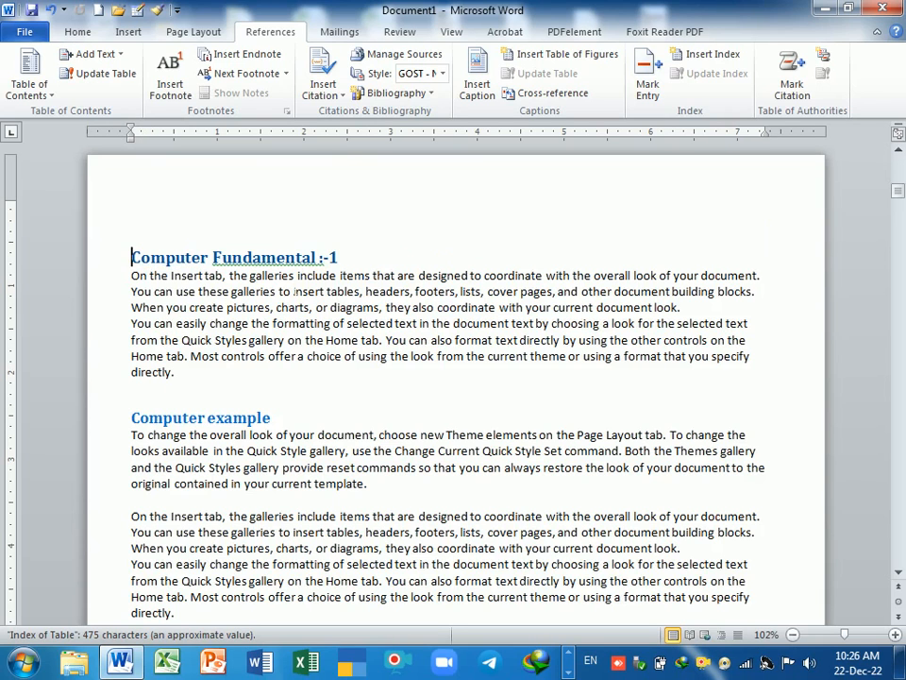
key("BackSpace")
key("BackSpace")
key("BackSpace")
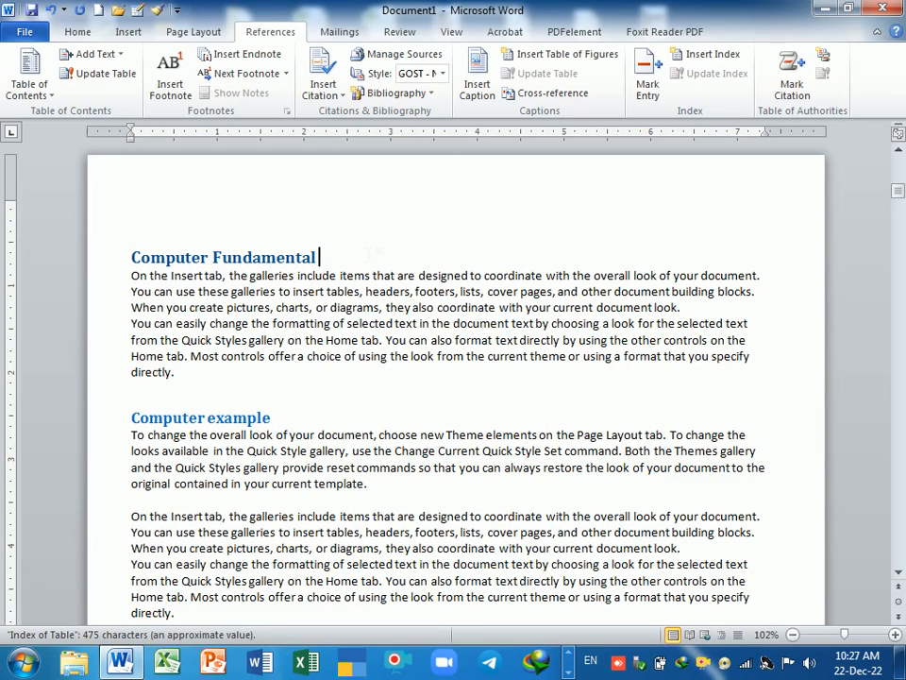
Step: Show the document's headings in the Navigation pane, go to Computer History, and remove the ": 1" suffix from that heading
key("ctrl+f")
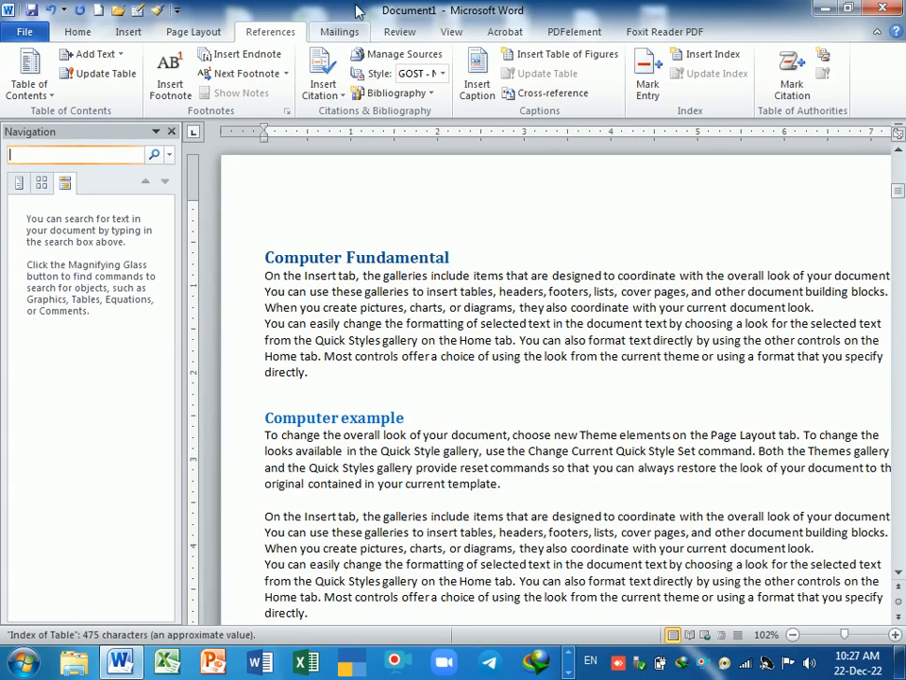
left_click(19, 184)
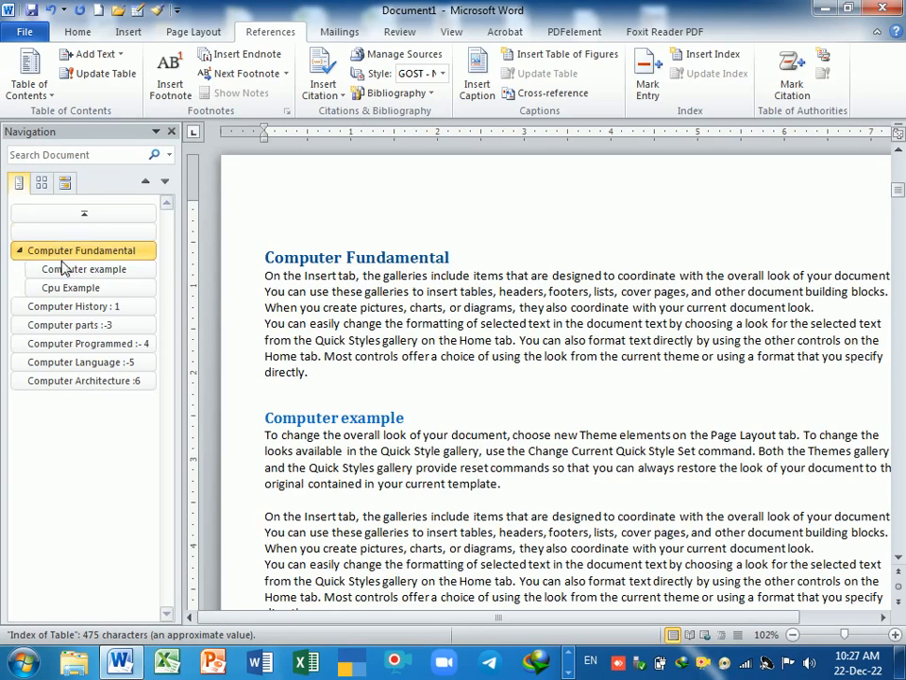
left_click(83, 309)
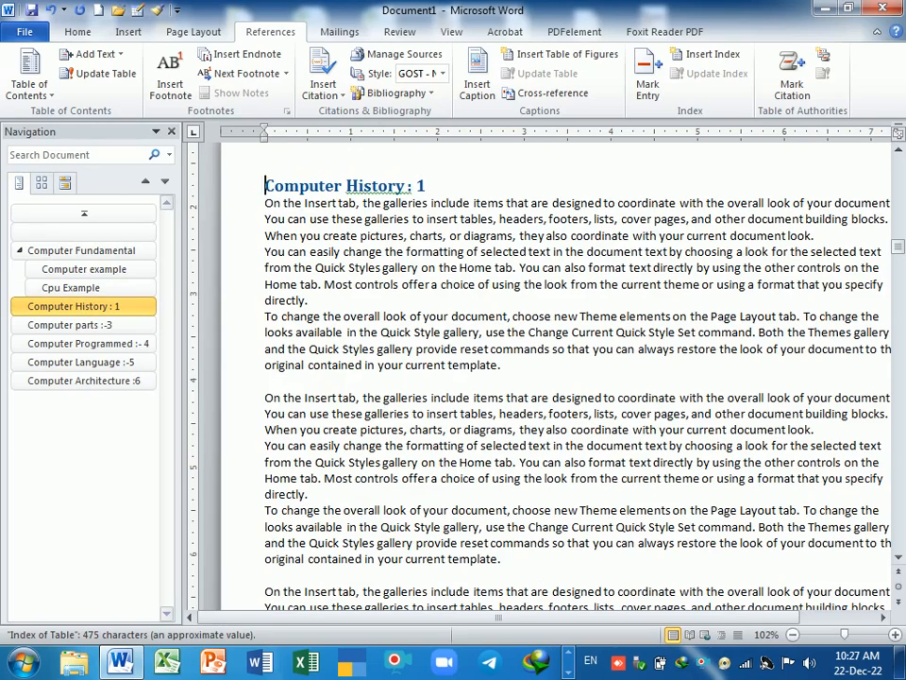
key("End")
key("BackSpace")
key("BackSpace")
key("BackSpace")
key("BackSpace")
Step: Go to the Computer parts heading and remove its ":-3" suffix
left_click(87, 325)
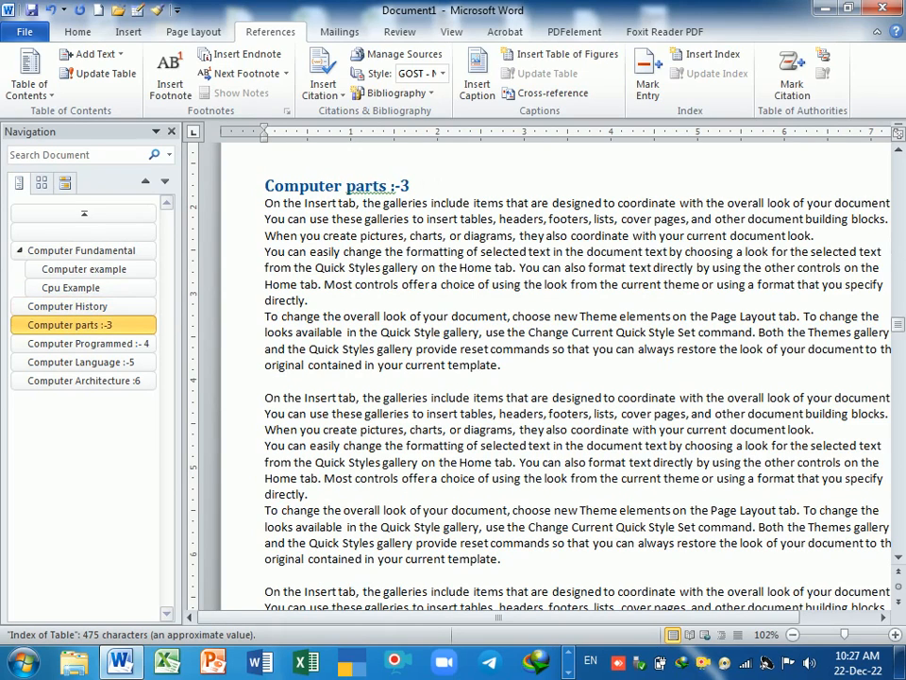
key("End")
key("BackSpace")
key("BackSpace")
key("BackSpace")
key("BackSpace")
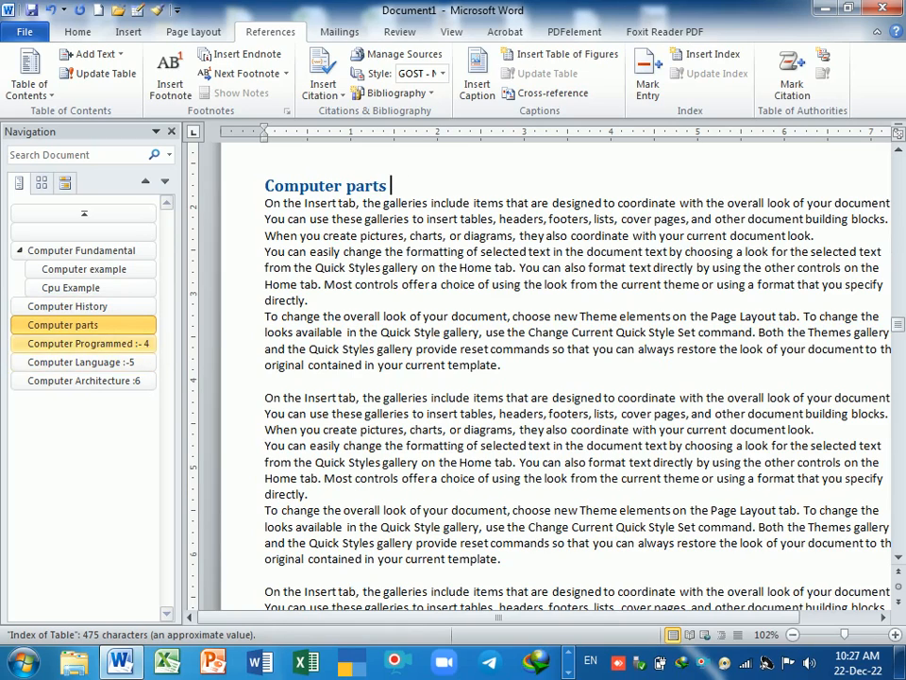
Step: Go to the Computer Programmed heading and remove its ":- 4" suffix
left_click(120, 345)
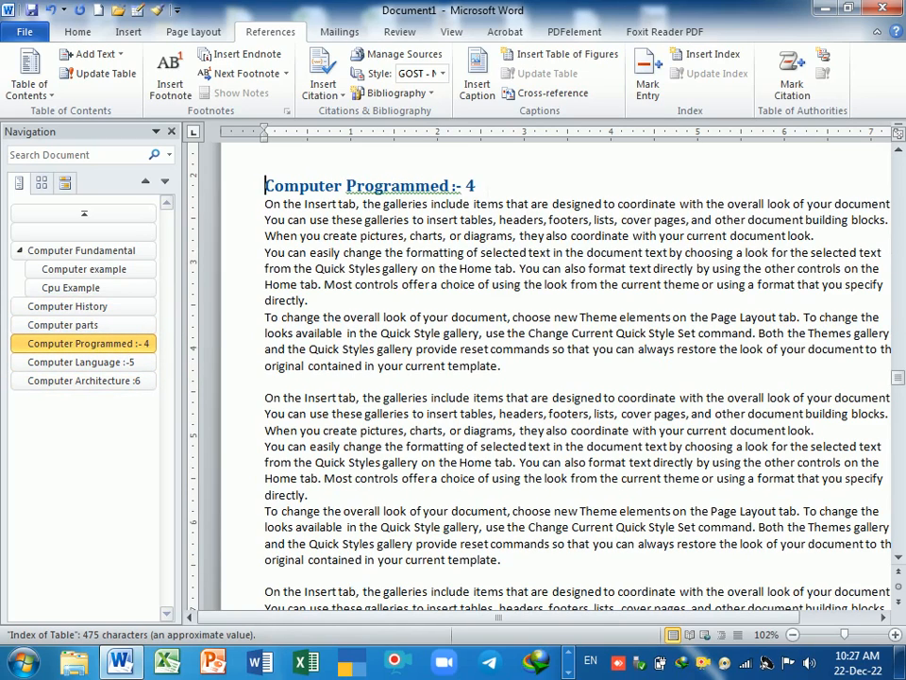
key("End")
key("BackSpace")
key("BackSpace")
key("BackSpace")
key("BackSpace")
key("BackSpace")
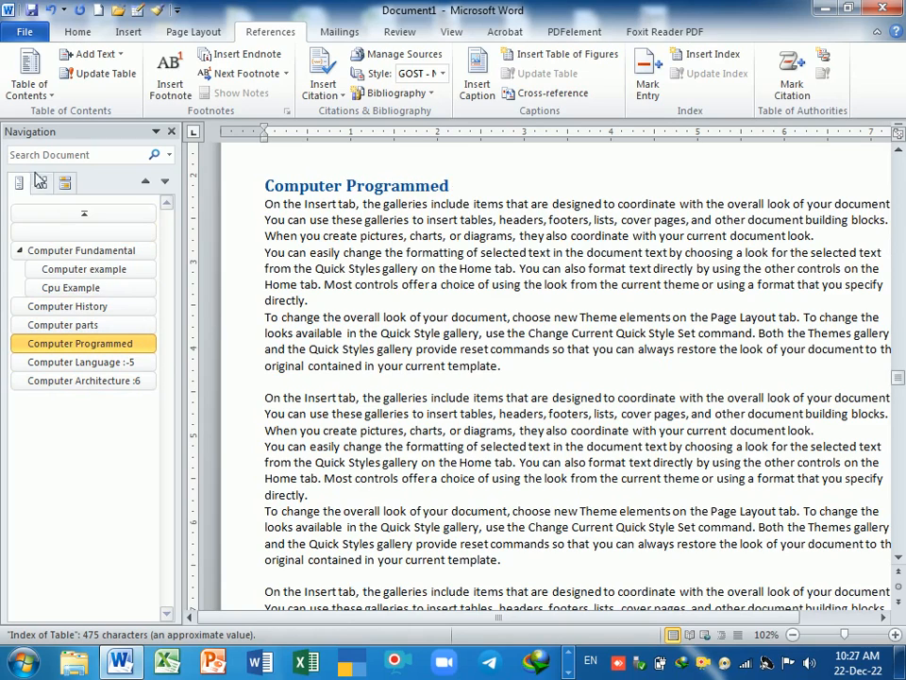
Step: Go to the Computer Language heading and remove its ":-5" suffix
left_click(83, 361)
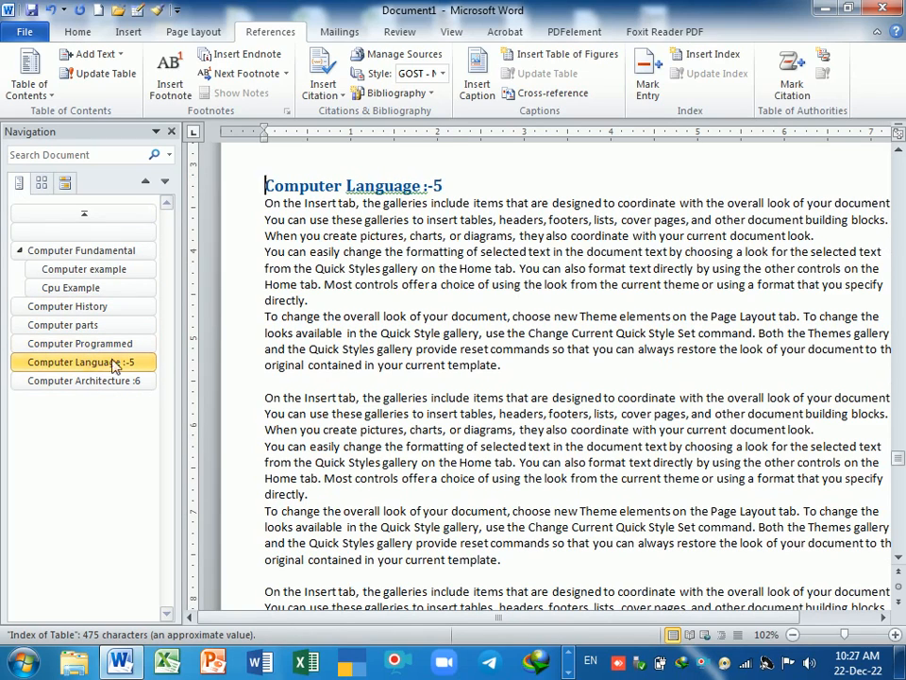
key("BackSpace")
key("BackSpace")
key("BackSpace")
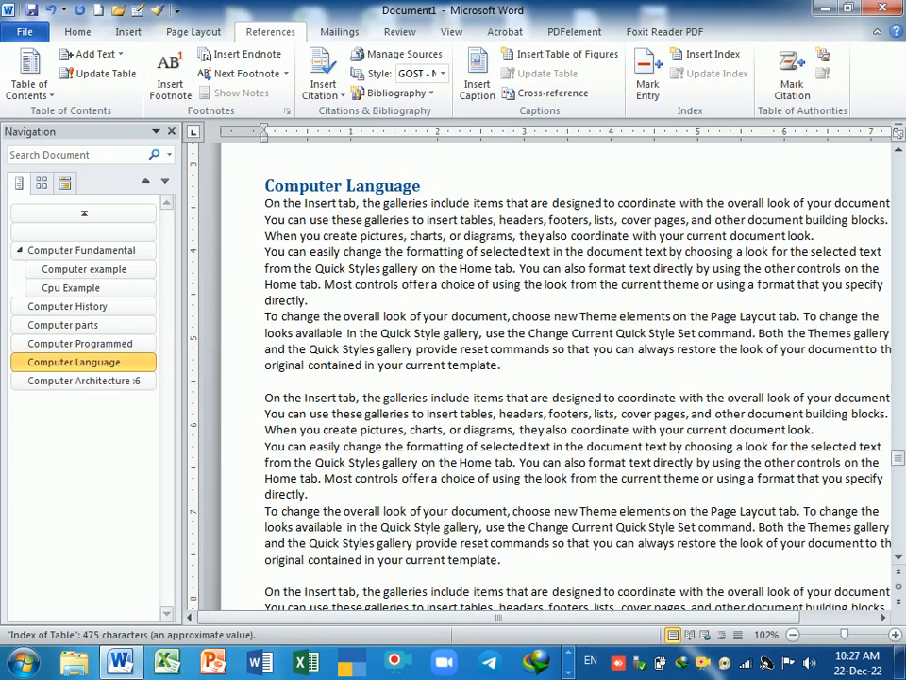
Step: Remove the ":6" suffix from the Computer Architecture heading and close the Navigation pane
left_click(83, 381)
key("End")
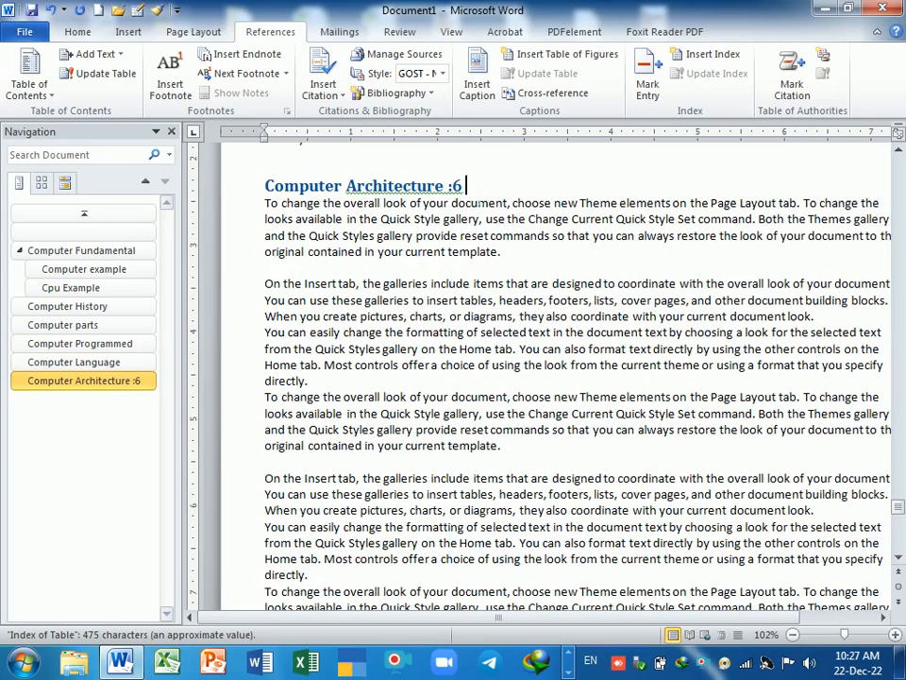
key("BackSpace")
key("BackSpace")
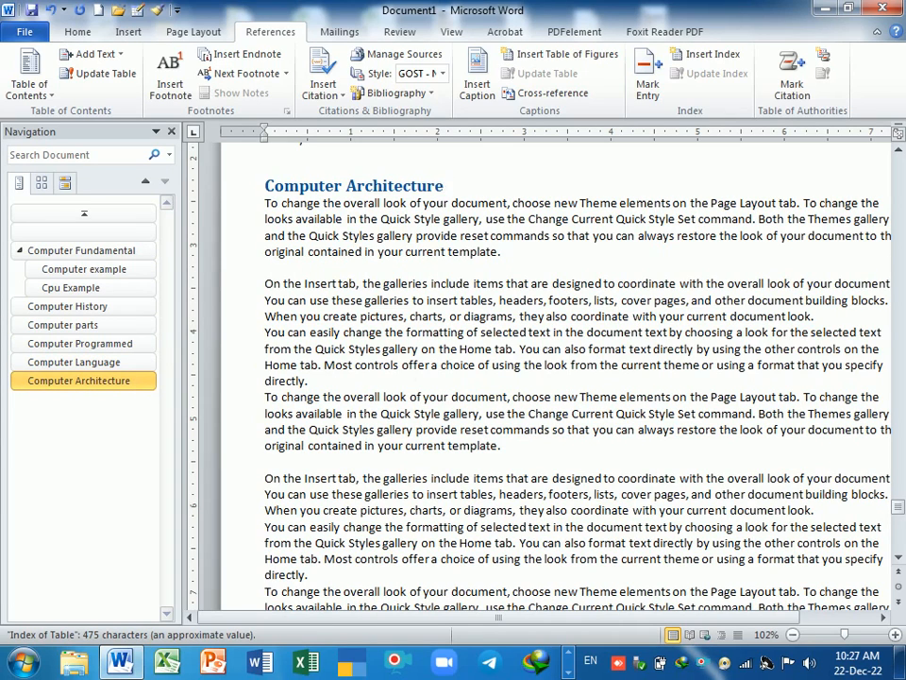
scroll(556, 378, "up", 4)
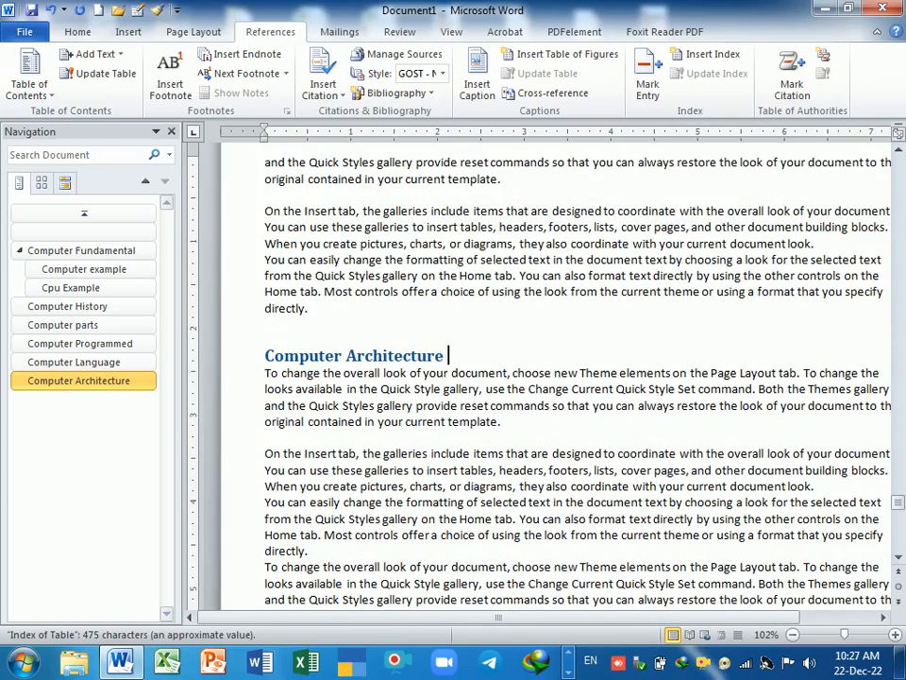
left_click(171, 131)
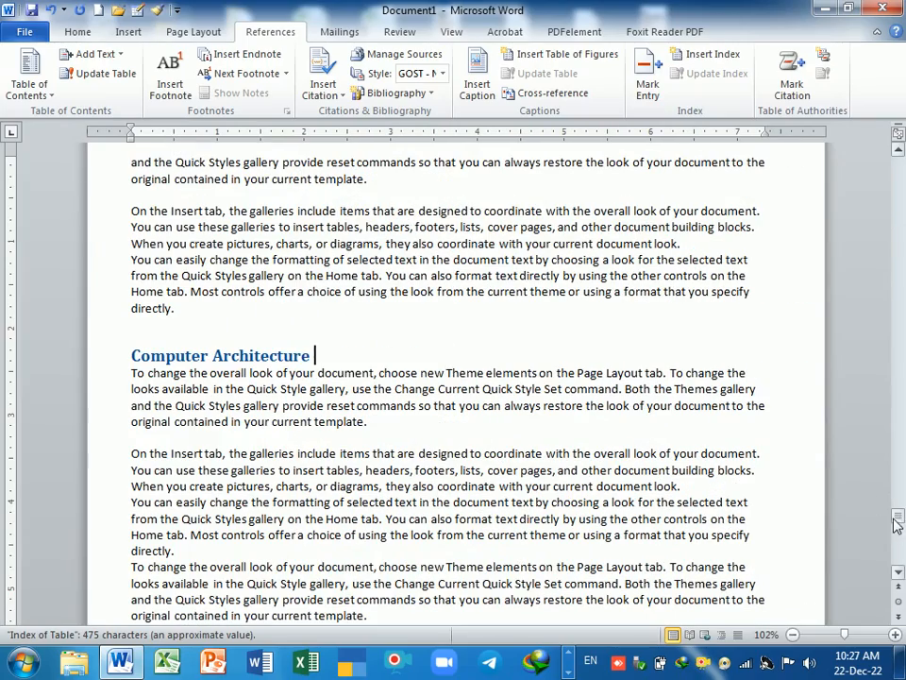
Step: Apply the multilevel list numbering "1 Heading 1, 1.1 Heading 2, 1.1.1 Heading 3" to the document's headings
left_click_drag(898, 516, 891, 175)
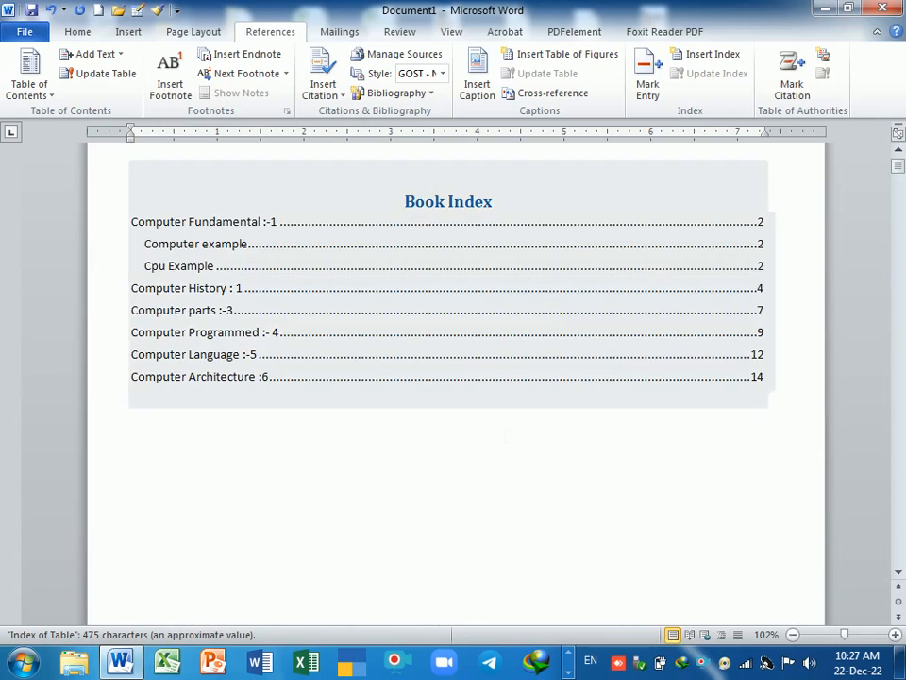
left_click(78, 32)
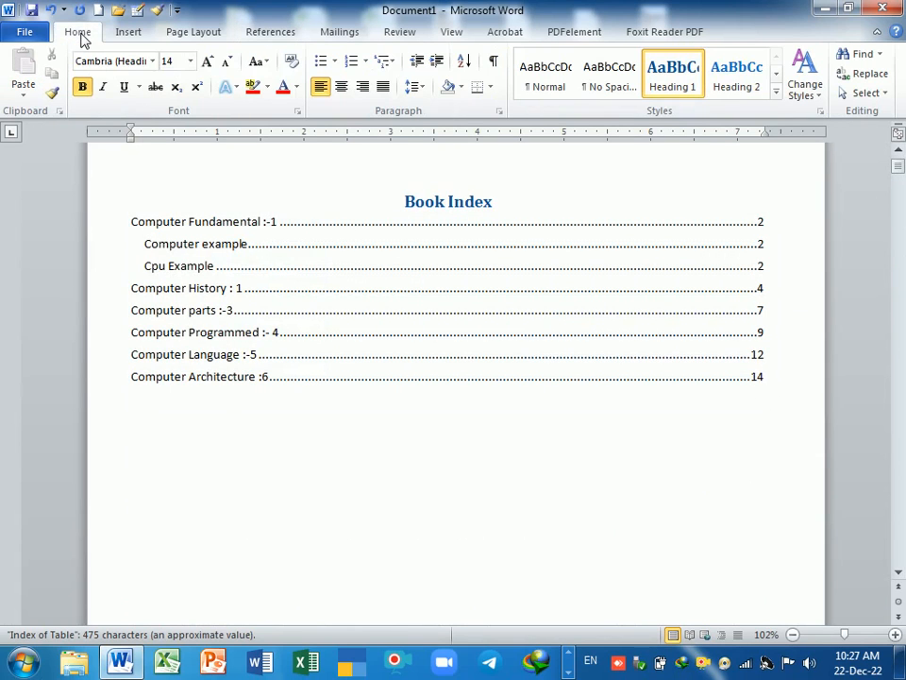
left_click(385, 62)
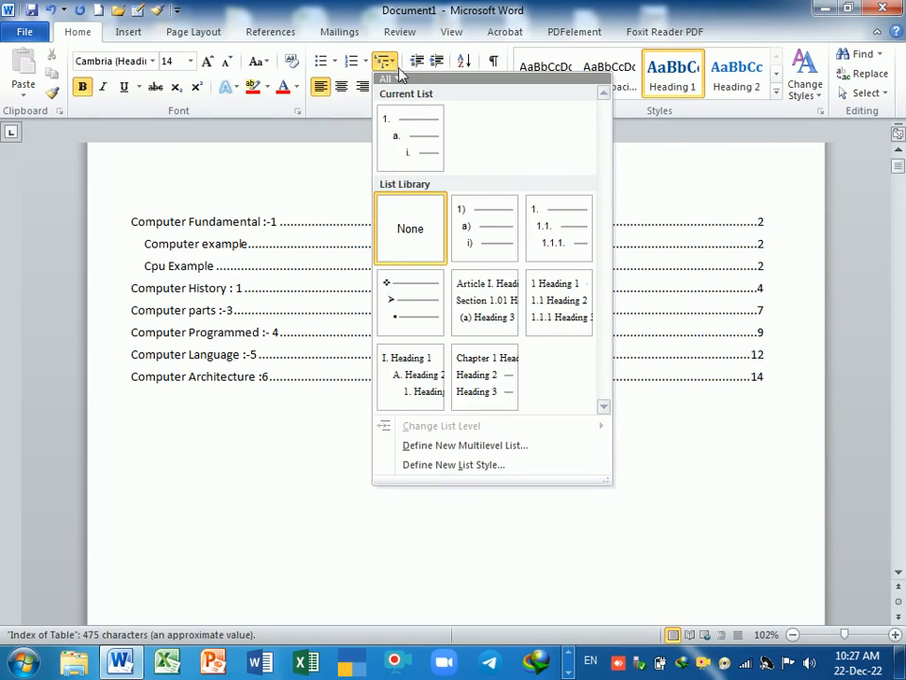
mouse_move(572, 300)
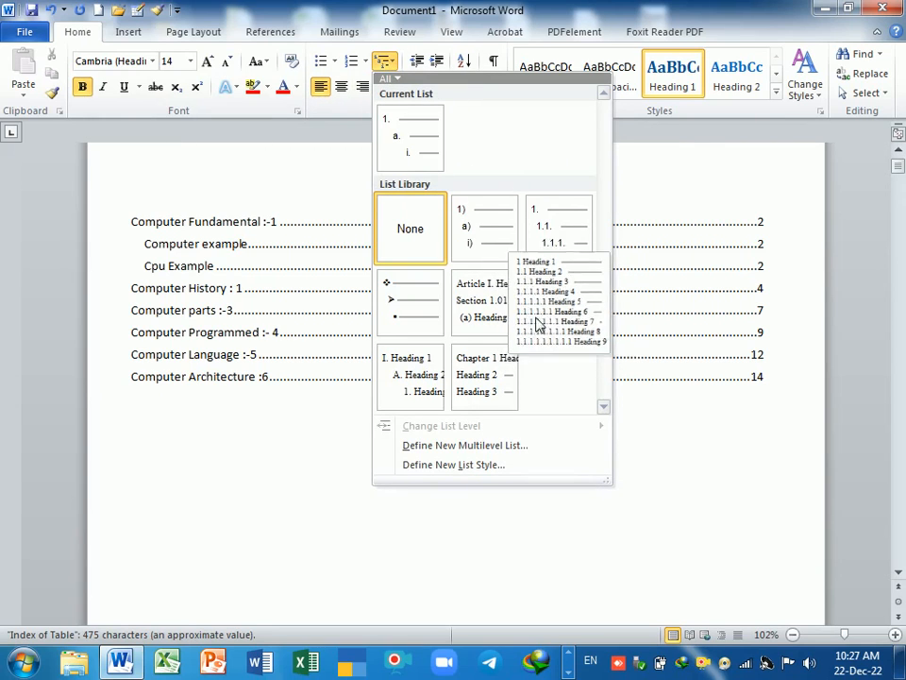
left_click(552, 286)
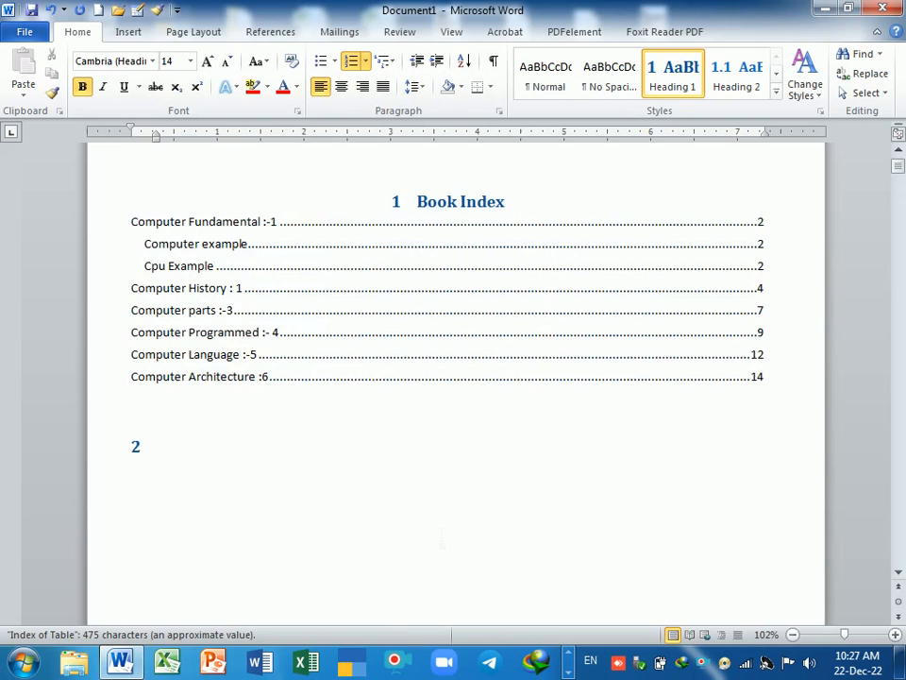
Step: Remove the numbered empty heading below the table of contents and the number before the Book Index title, then centre the title
scroll(433, 541, "up", 1)
scroll(456, 378, "down", 10)
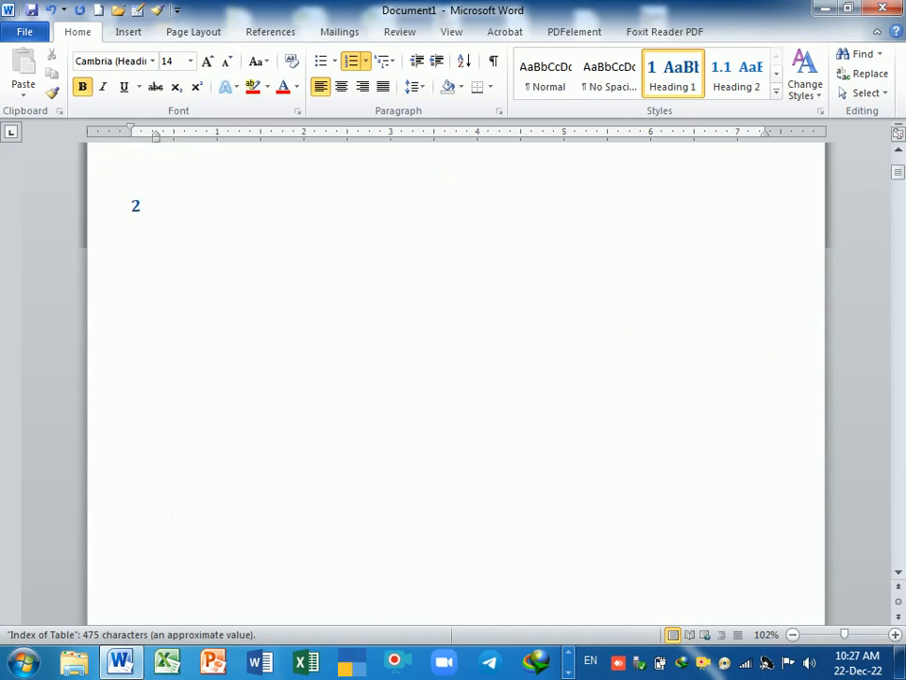
scroll(456, 378, "up", 10)
scroll(196, 413, "up", 2)
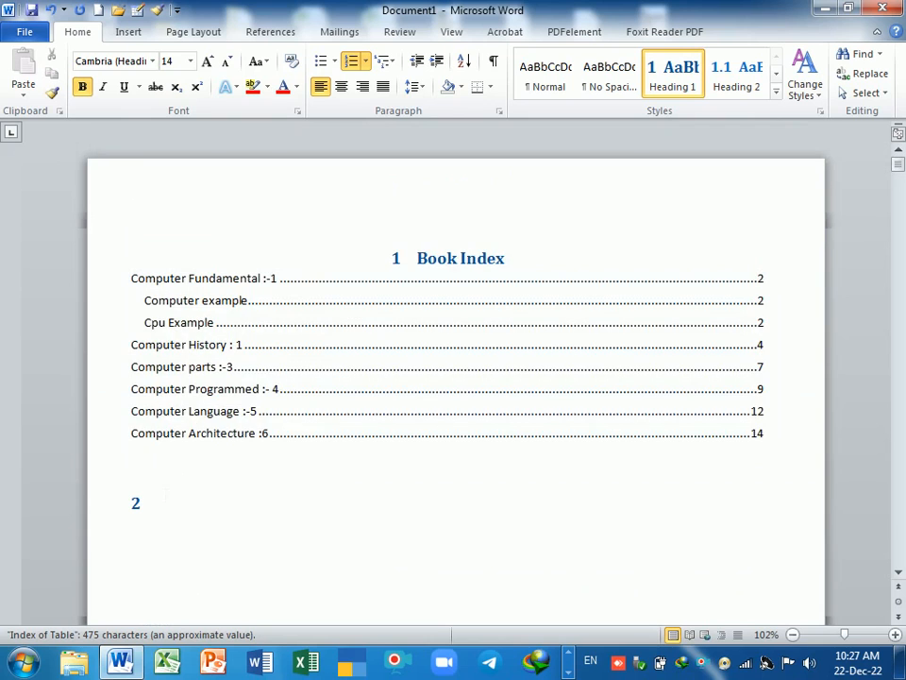
key("BackSpace")
key("BackSpace")
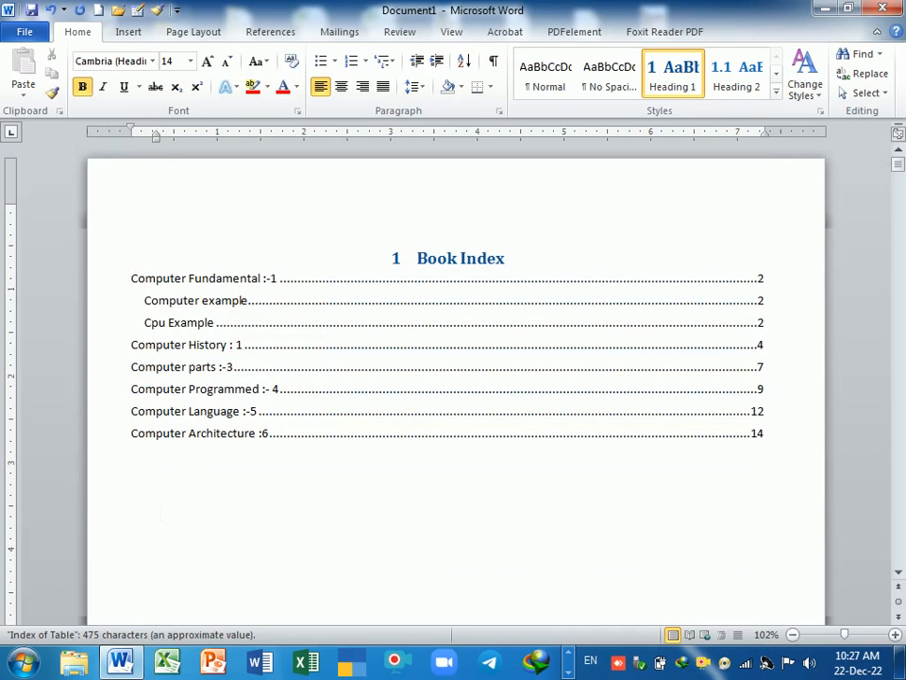
key("BackSpace")
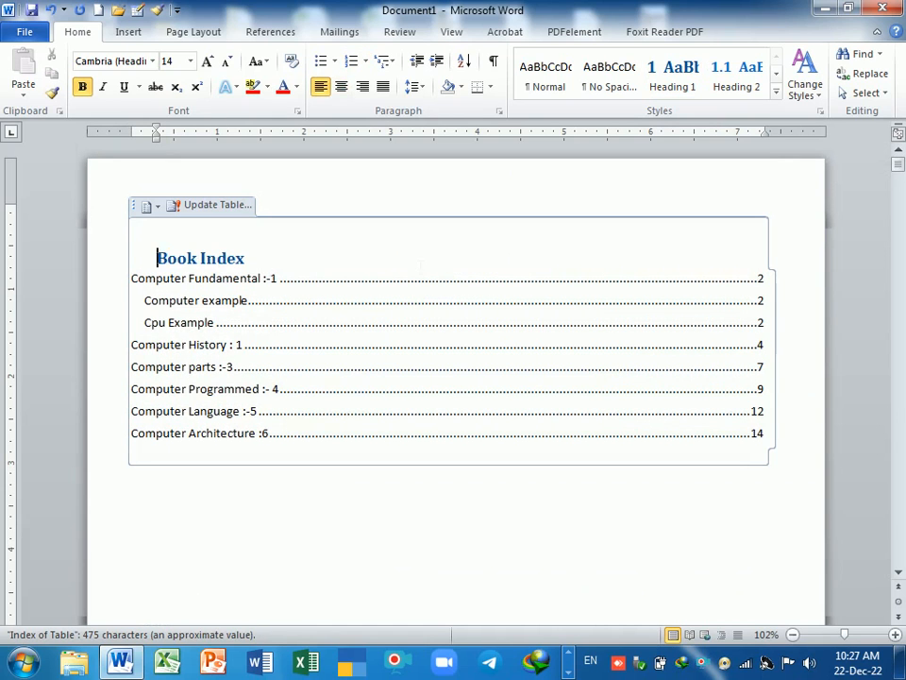
key("ctrl+e")
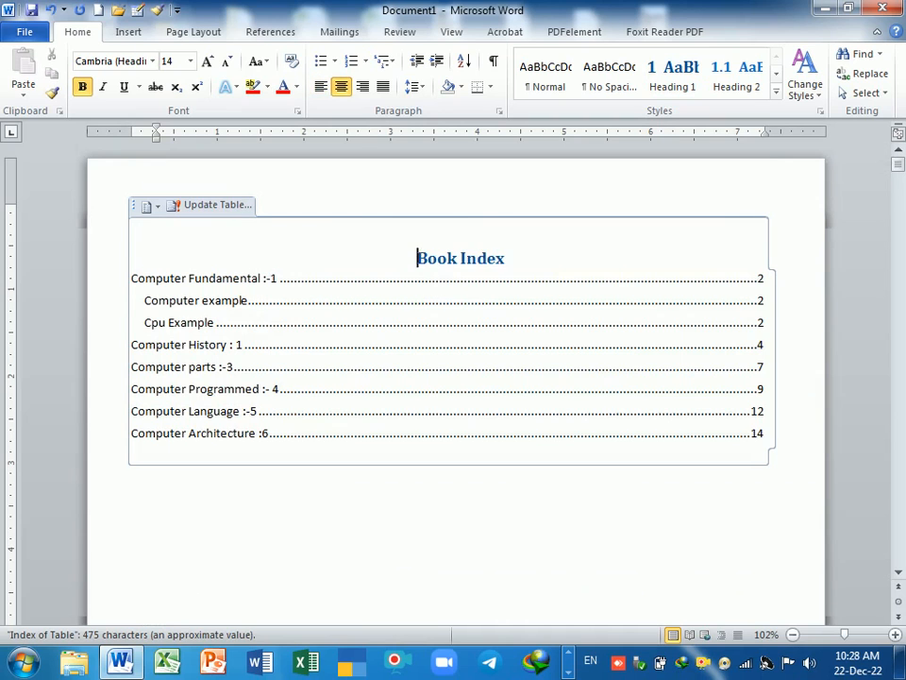
Step: Examine the numbering of the headings and subheadings from Computer Fundamental through Computer parts
scroll(421, 380, "down", 10)
scroll(421, 380, "down", 3)
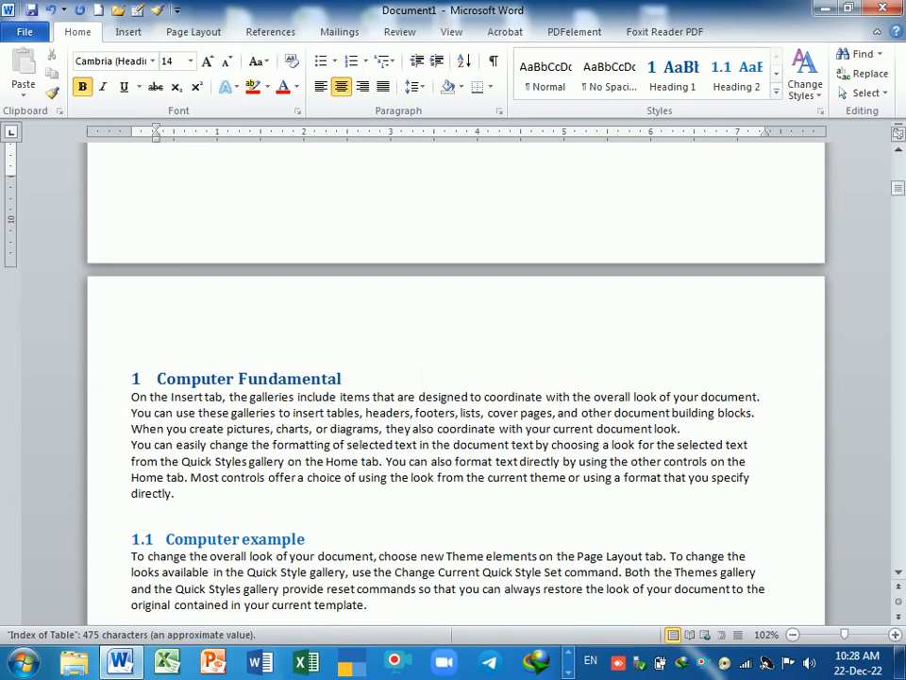
scroll(456, 380, "down", 3)
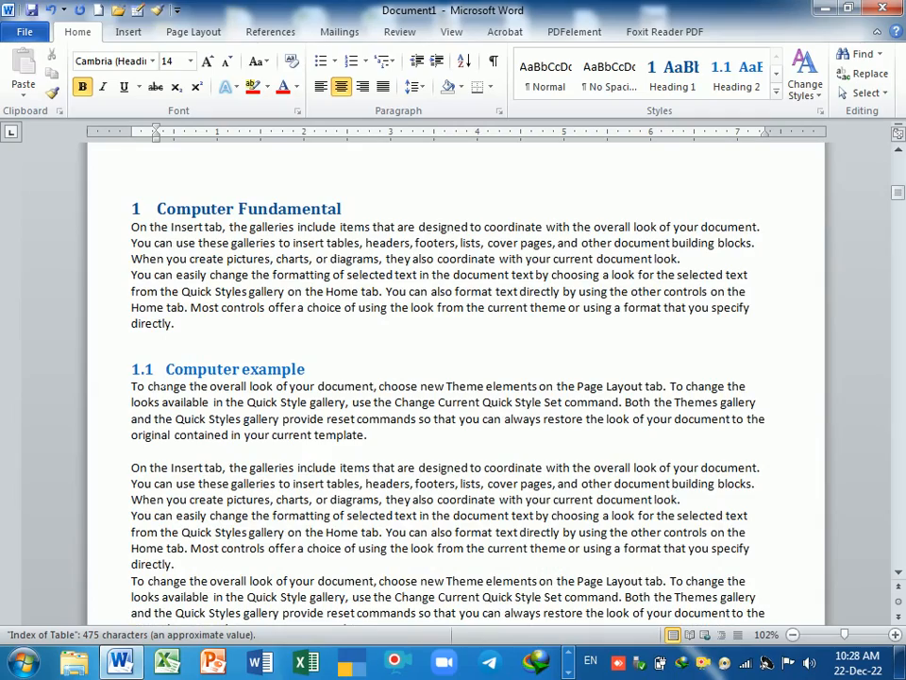
scroll(456, 380, "down", 8)
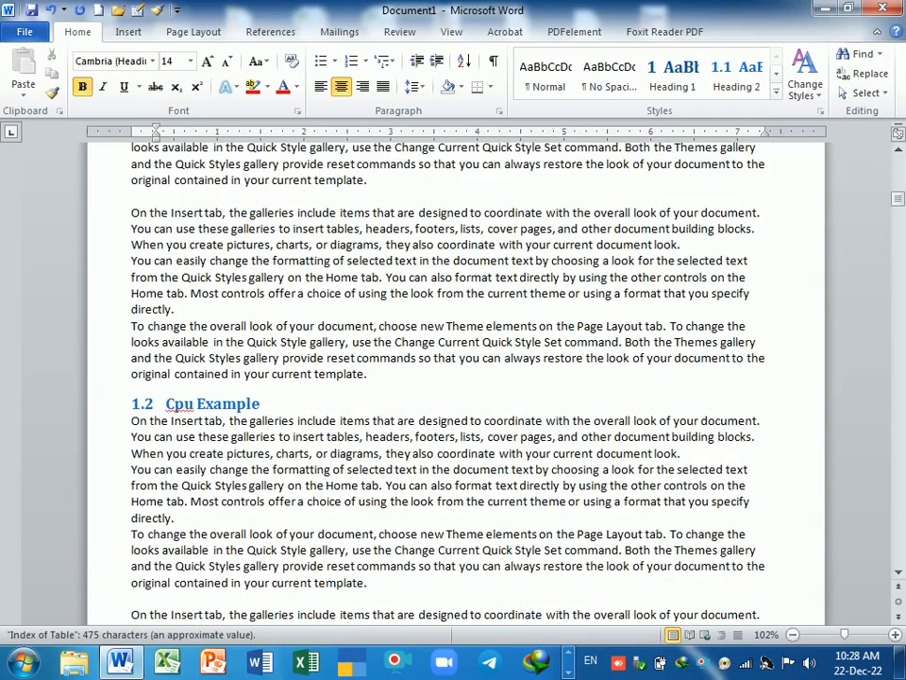
scroll(456, 380, "down", 20)
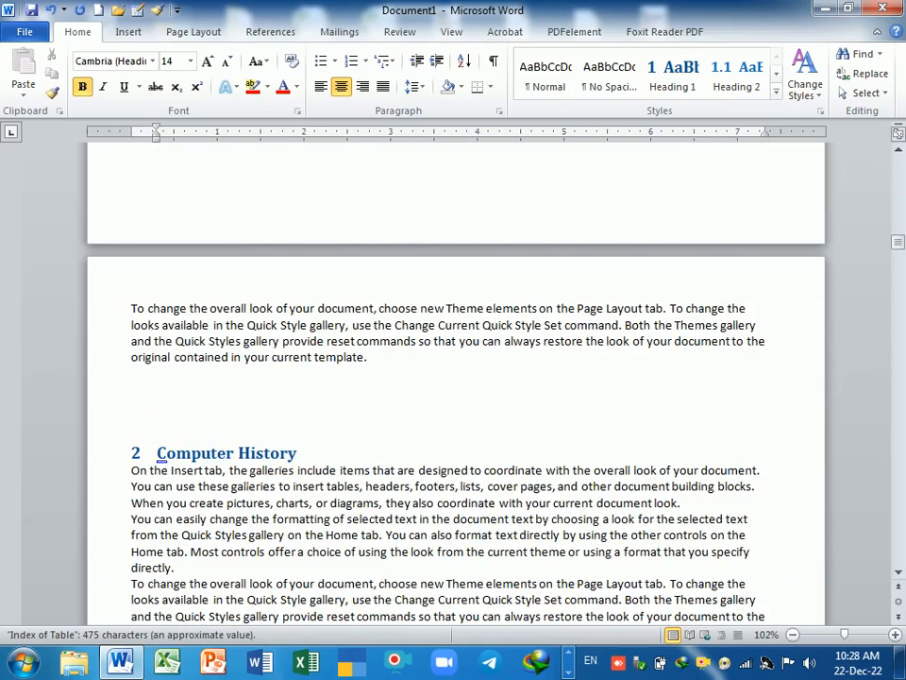
scroll(179, 471, "down", 20)
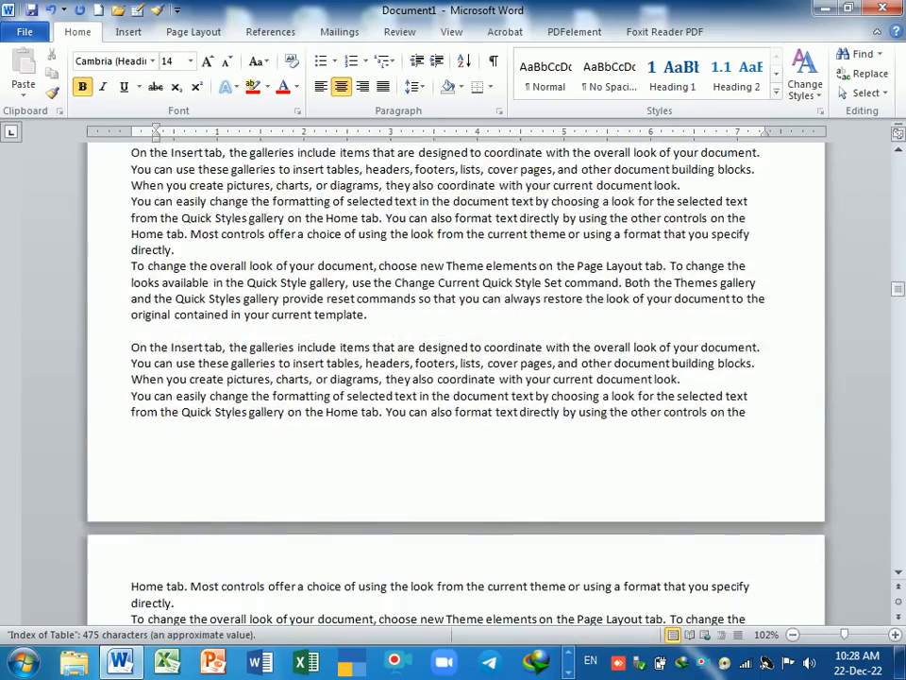
scroll(456, 377, "down", 10)
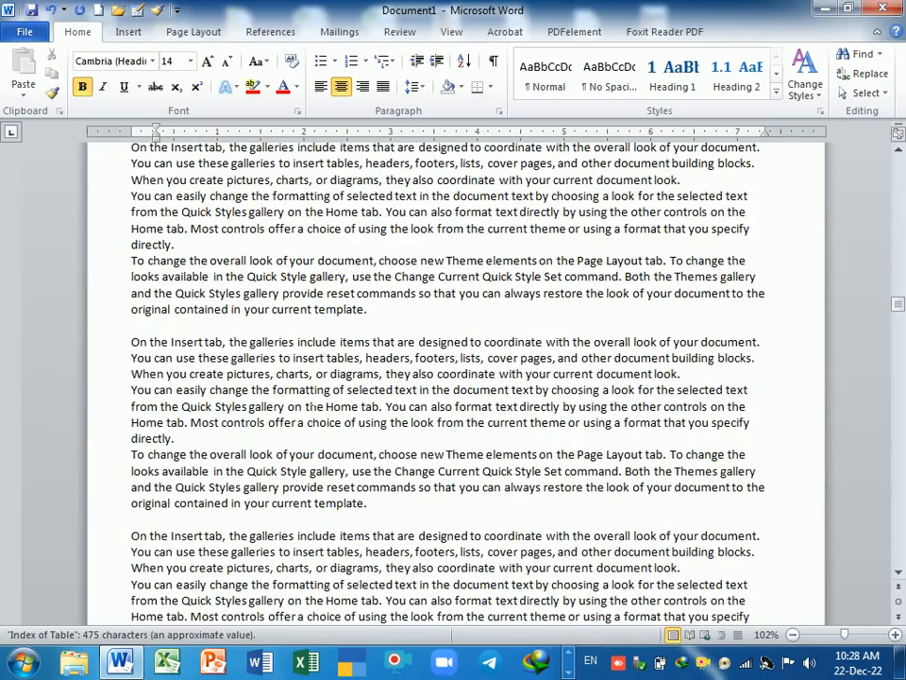
scroll(315, 412, "down", 15)
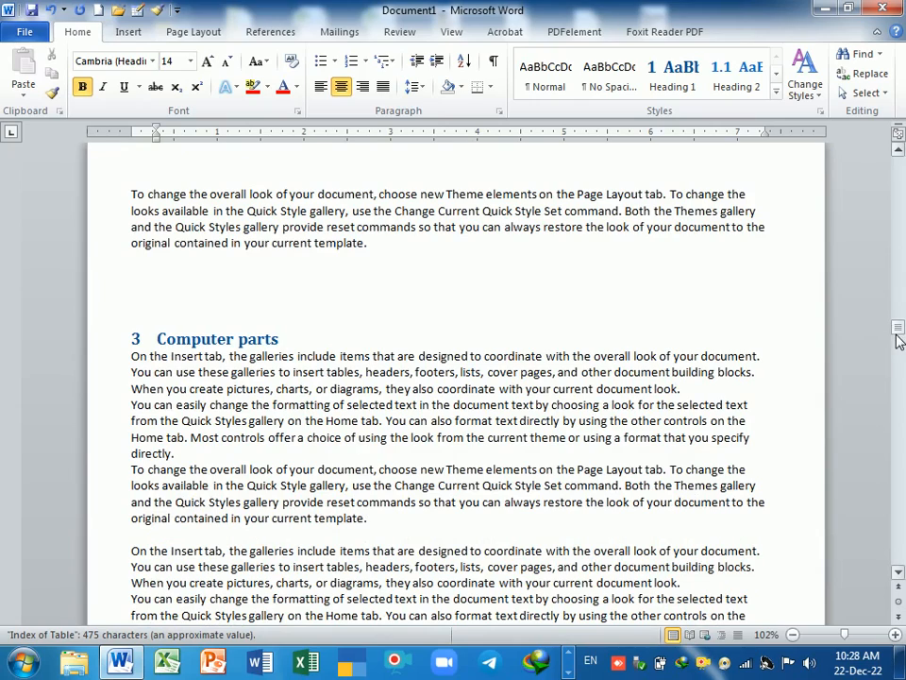
scroll(902, 241, "down", 3)
Step: Update the entire Book Index table of contents to match the numbered headings
left_click_drag(898, 289, 898, 155)
left_click(248, 300)
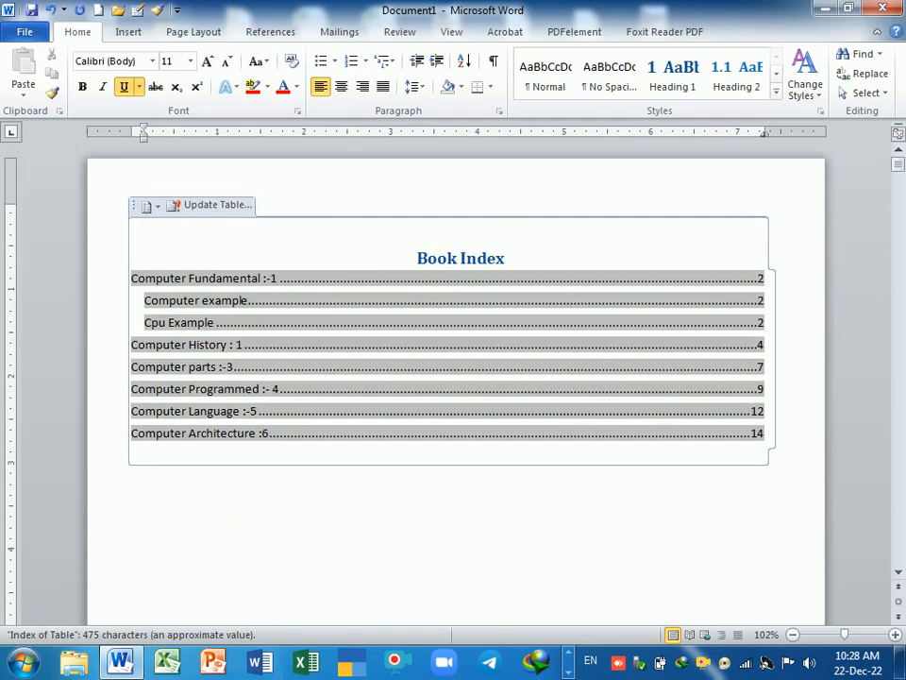
left_click(204, 206)
left_click(359, 329)
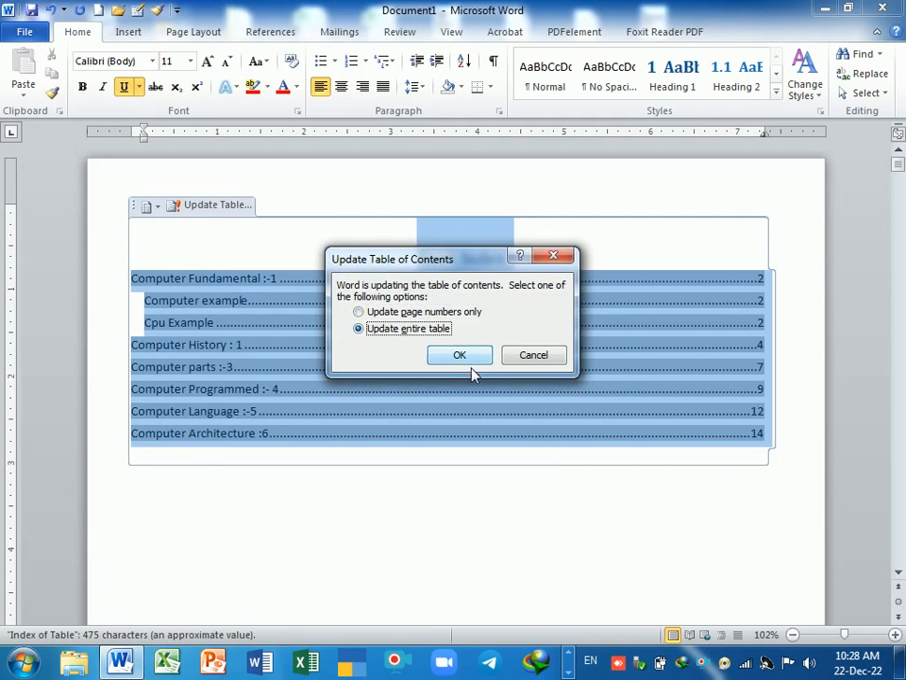
left_click(460, 355)
left_click(455, 540)
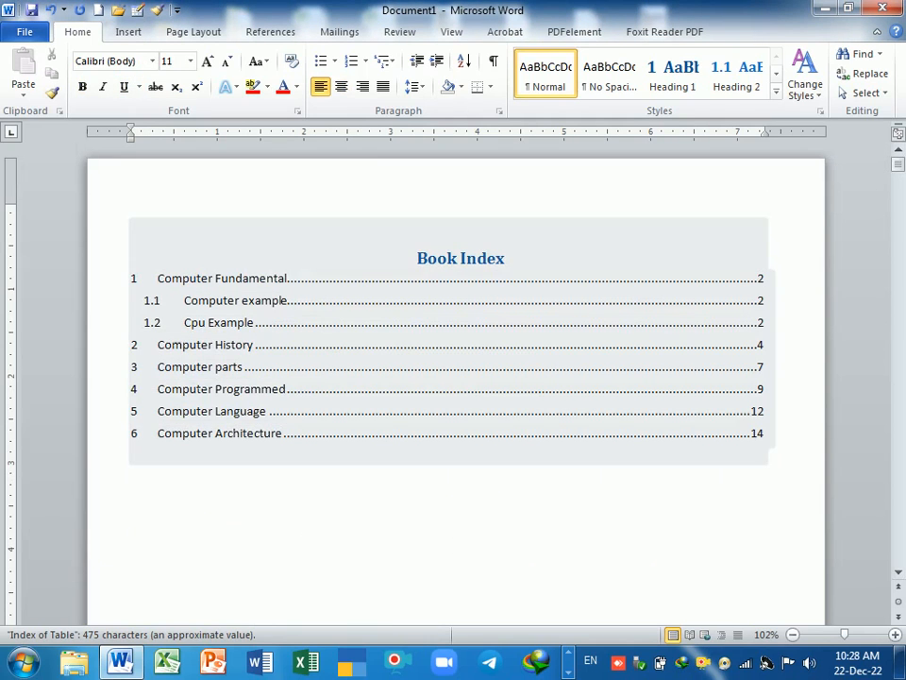
left_click(134, 345)
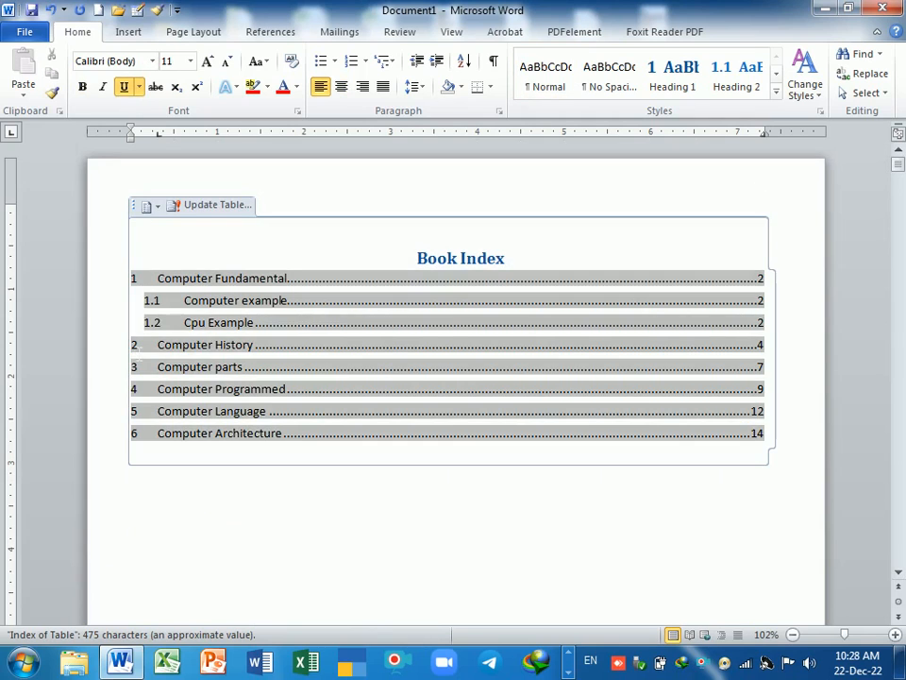
left_click(229, 522)
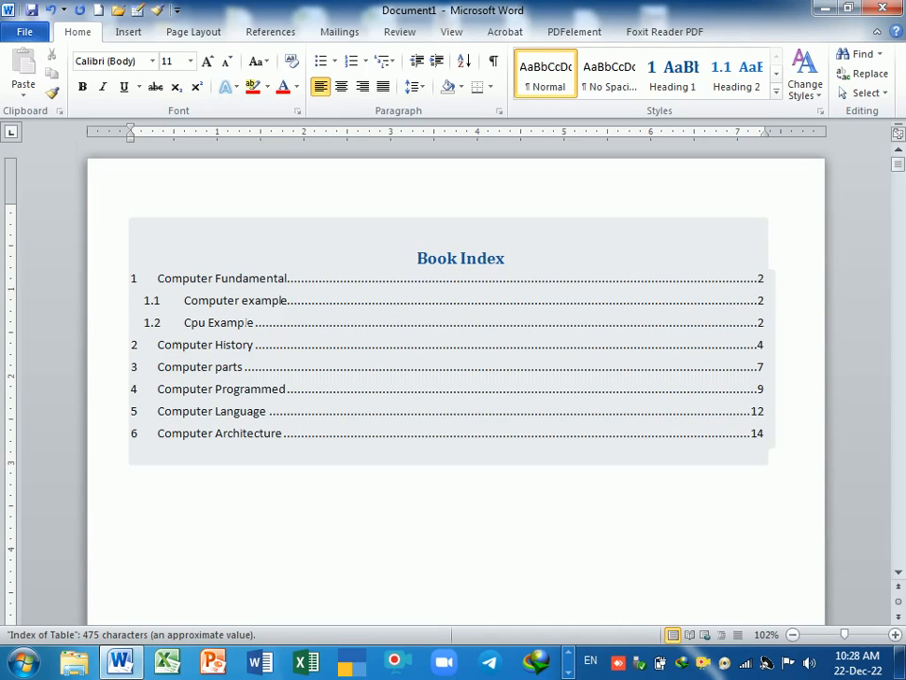
left_click(393, 346)
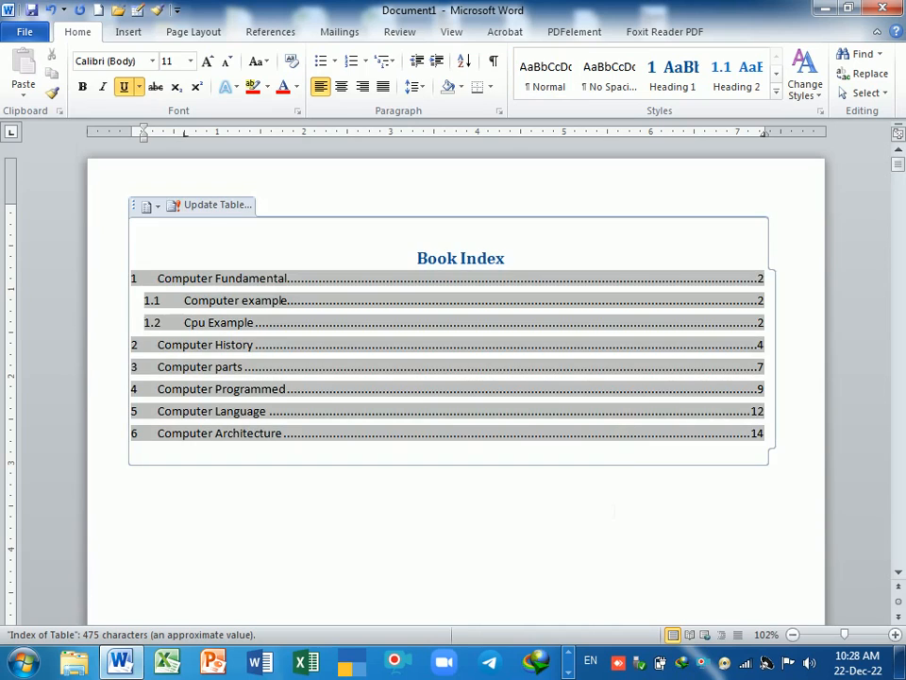
left_click(529, 515)
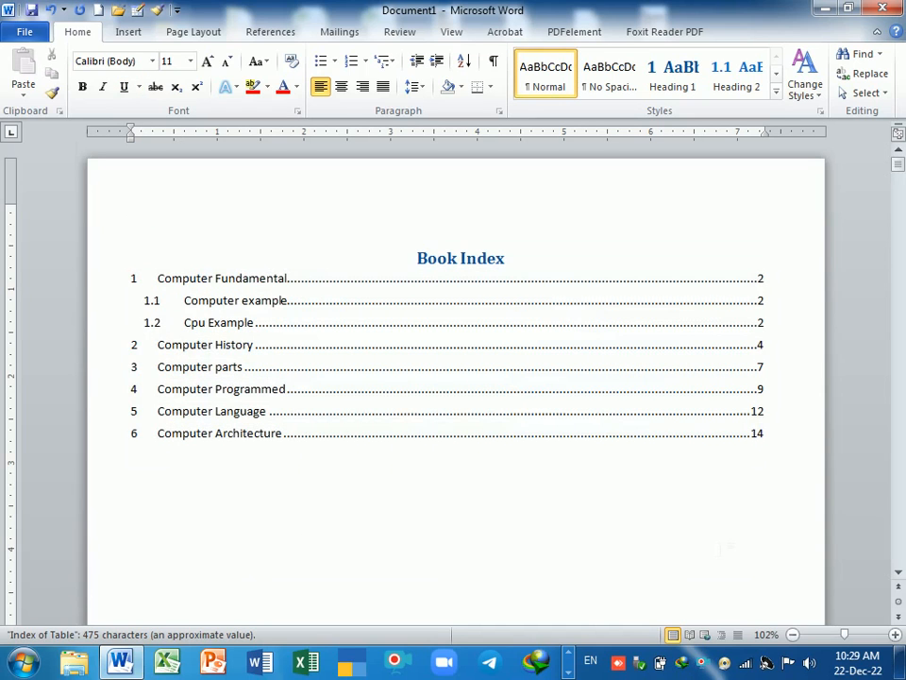
Step: Enter "History of ram" on the blank line after the first text block of the Computer History section
scroll(306, 522, "down", 2)
scroll(456, 382, "down", 15)
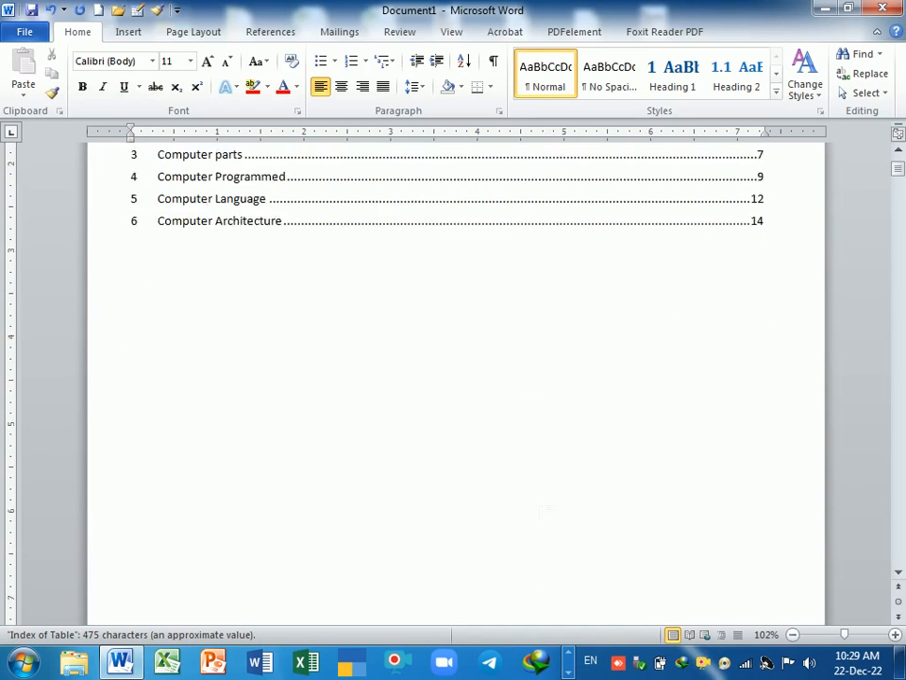
scroll(456, 383, "down", 15)
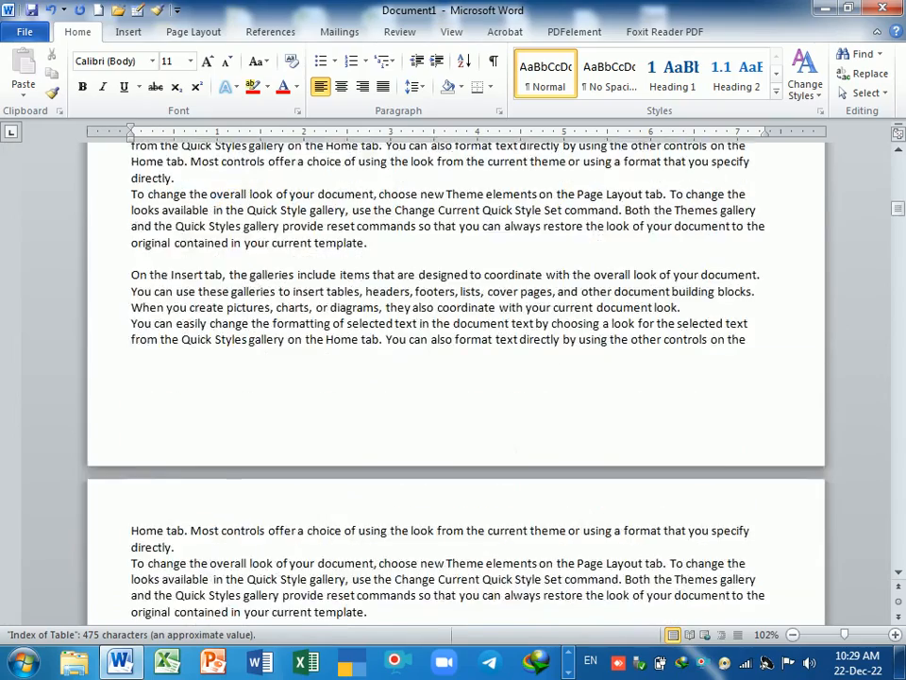
scroll(364, 458, "down", 5)
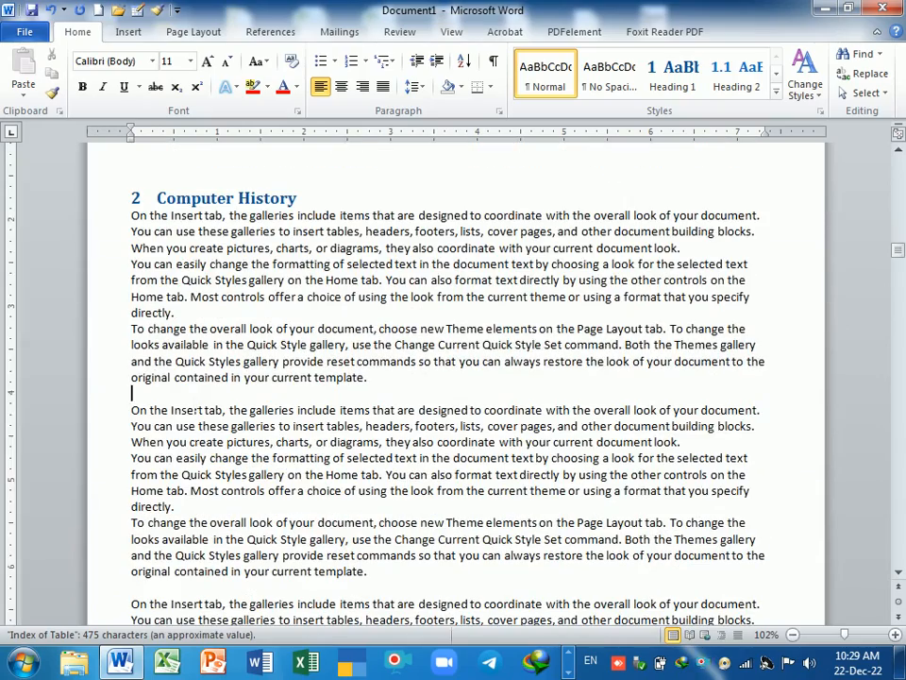
type("Hitory of")
key("BackSpace")
key("BackSpace")
key("BackSpace")
key("BackSpace")
key("BackSpace")
key("BackSpace")
type("sitoy")
key("BackSpace")
key("BackSpace")
key("BackSpace")
key("BackSpace")
key("BackSpace")
type("story of ram")
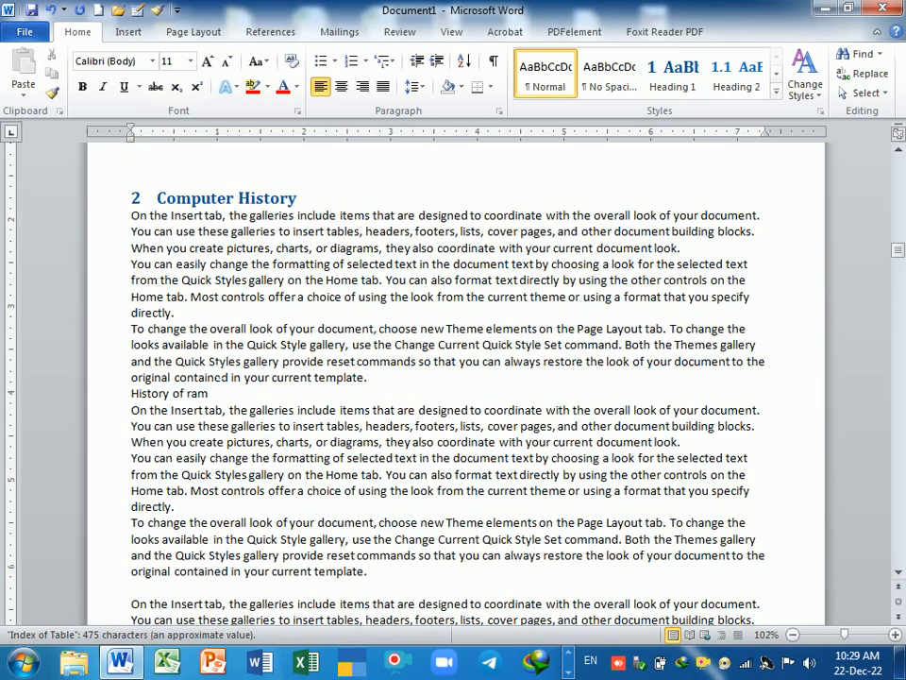
Step: Add a blank line above and below "History of ram" and apply the Heading 2 style to it
key("Return")
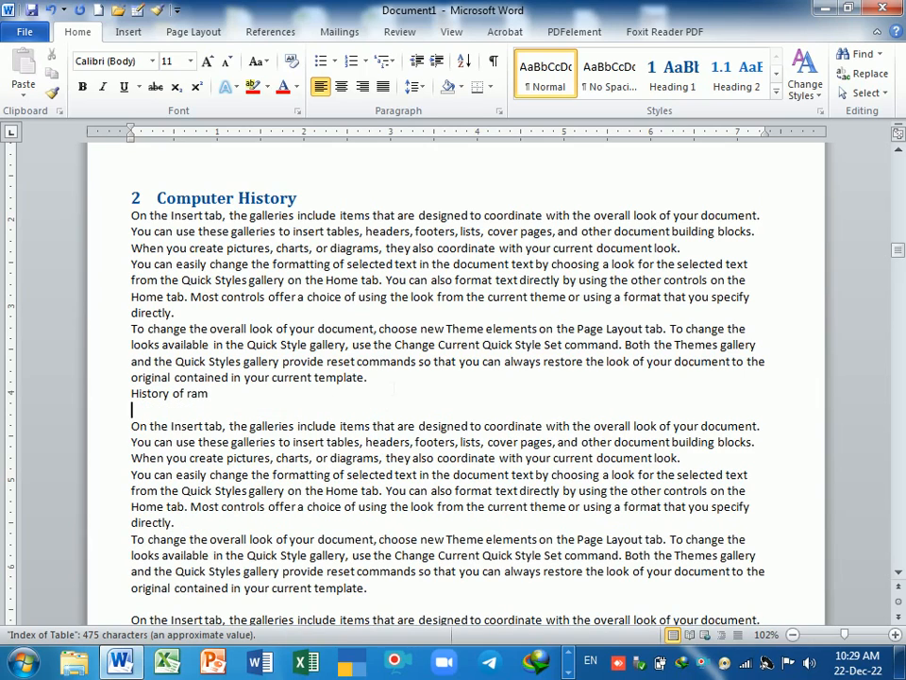
key("Up")
key("Return")
key("shift+Down")
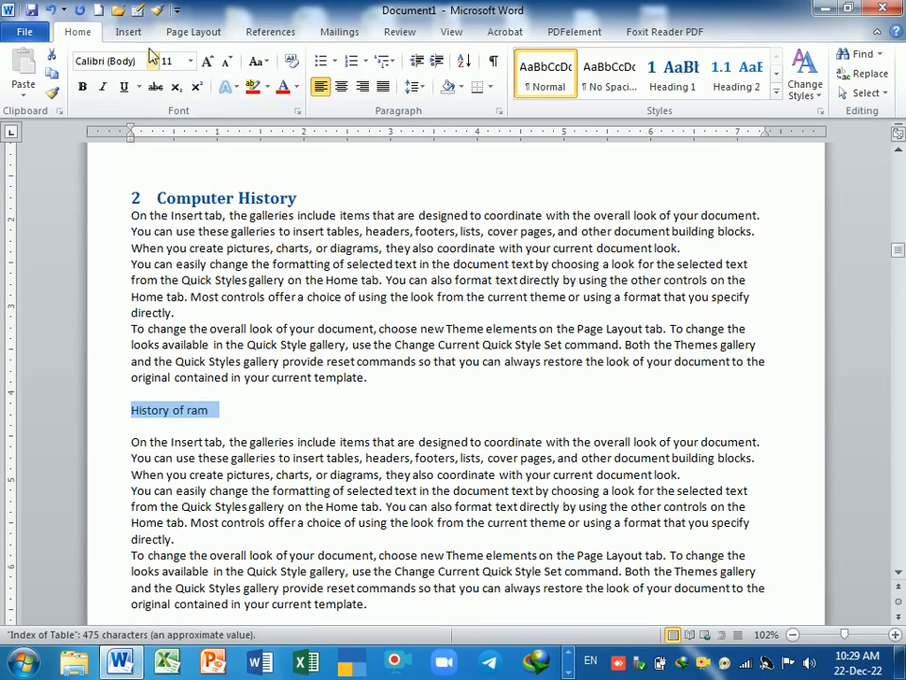
left_click(736, 75)
key("Left")
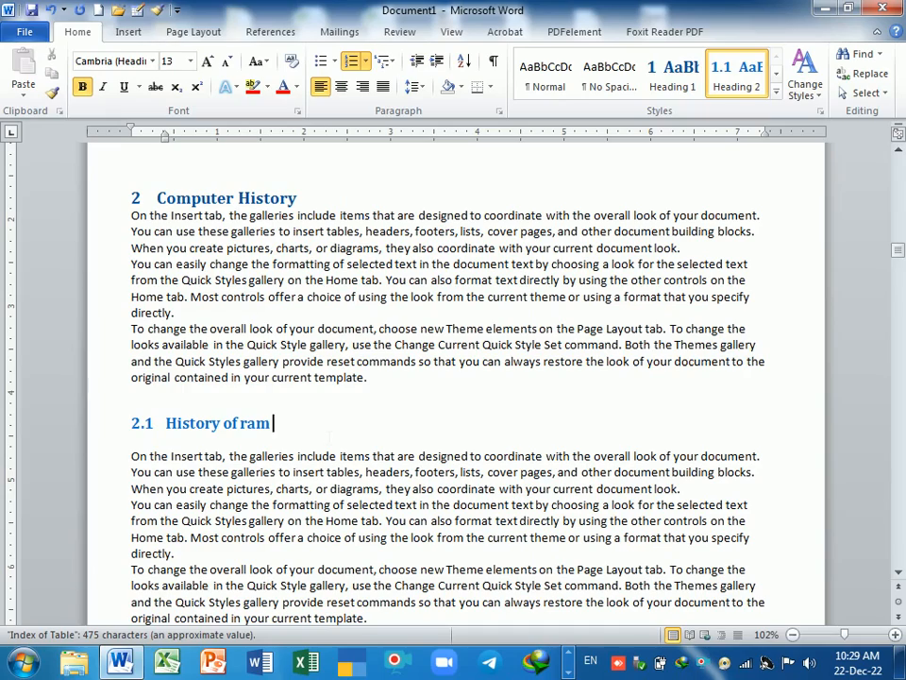
Step: Add a blank line after the first text block under "History of ram" and enter "Difinition of Monitor" below it
scroll(453, 378, "down", 4)
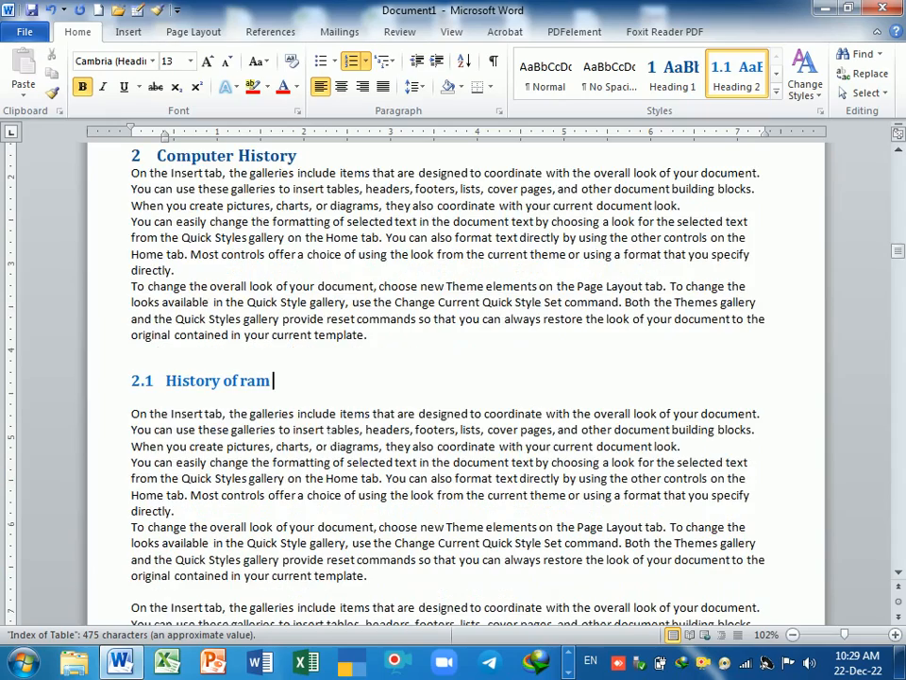
left_click(426, 422)
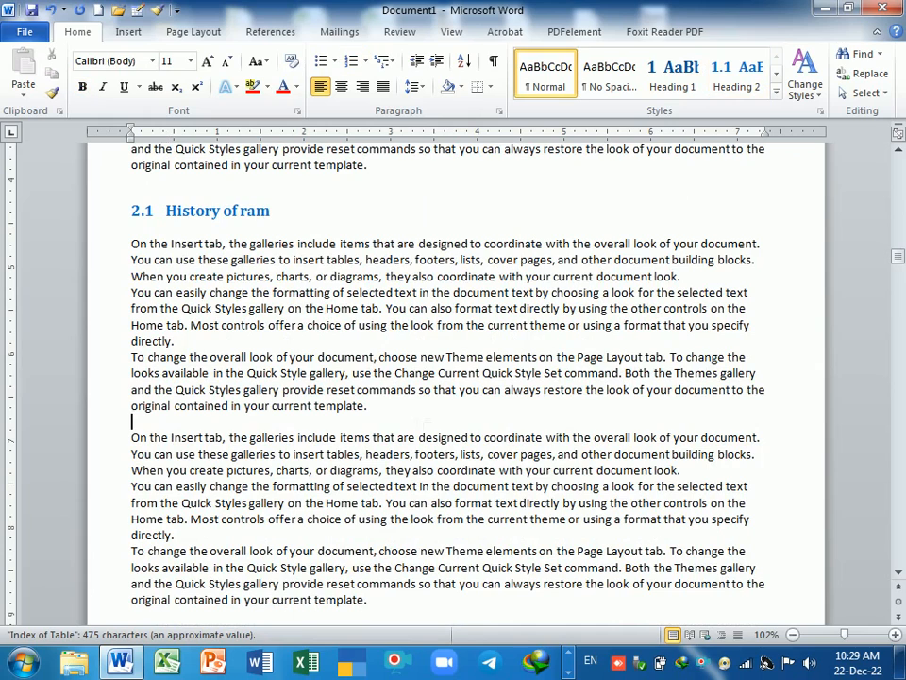
key("Return")
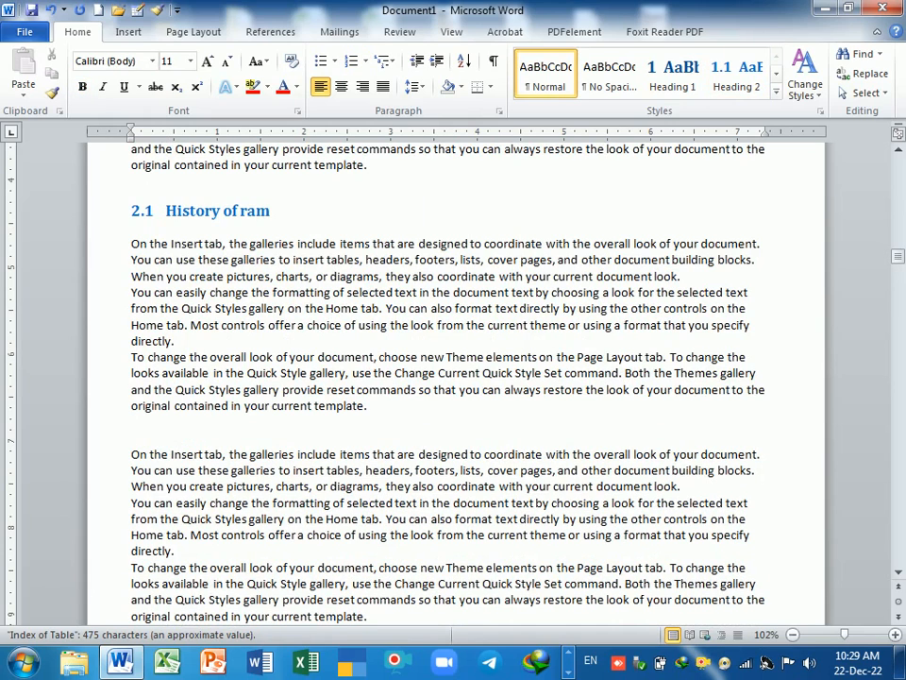
type("Difinition of")
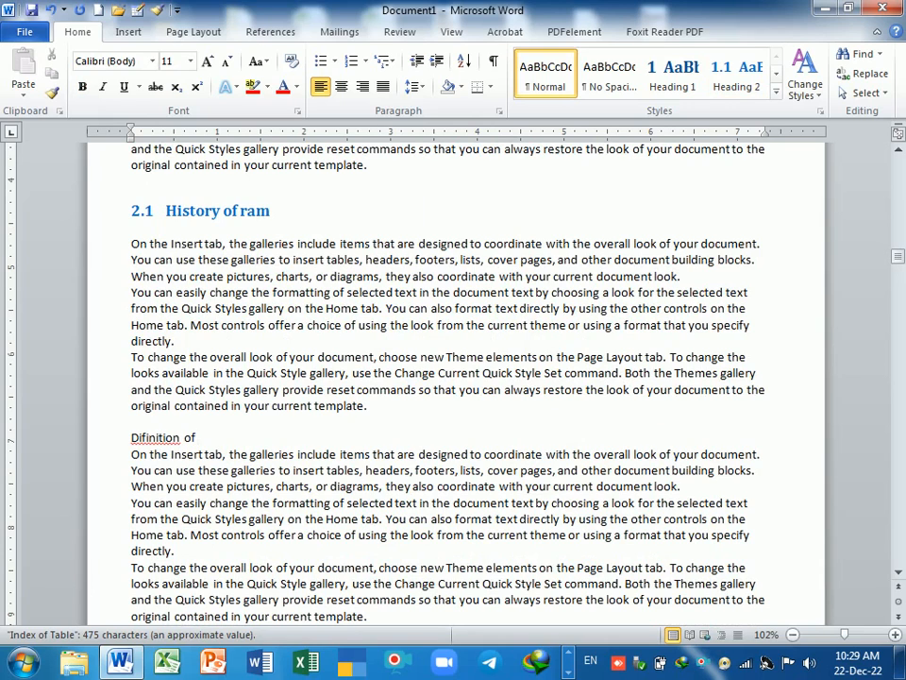
type(" Monot")
key("BackSpace")
key("BackSpace")
type("t")
key("BackSpace")
type("itor")
Step: Correct the misspelled first word of the new Monitor line to "Definition"
left_click(151, 438)
type("e")
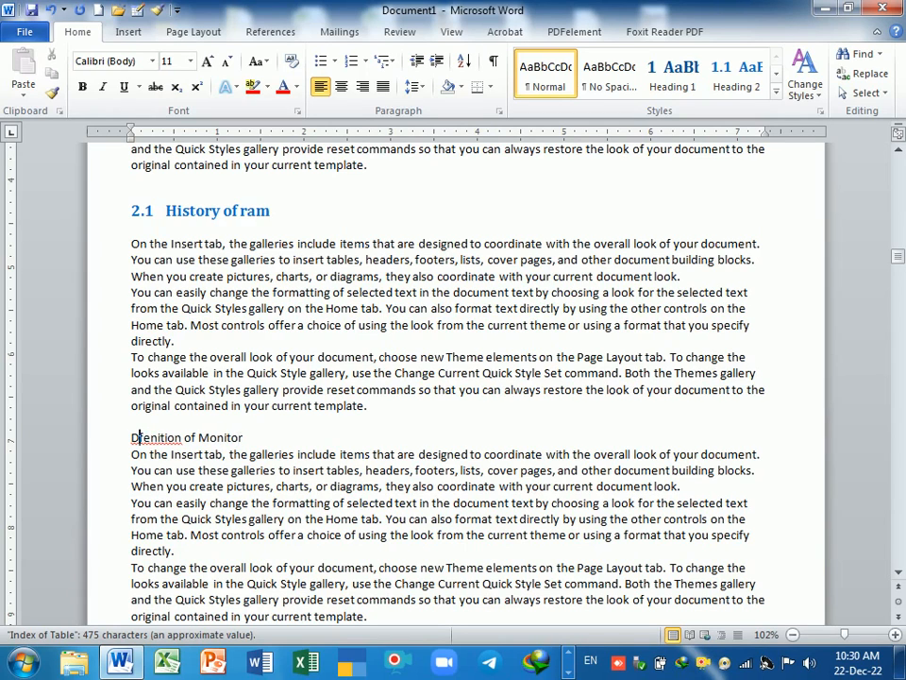
key("BackSpace")
type("e")
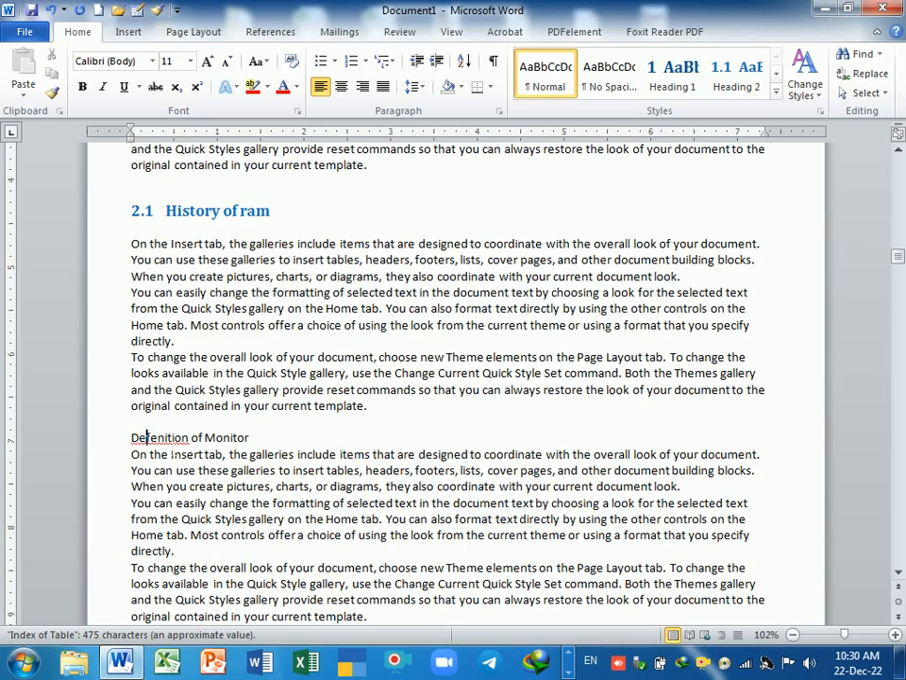
right_click(189, 441)
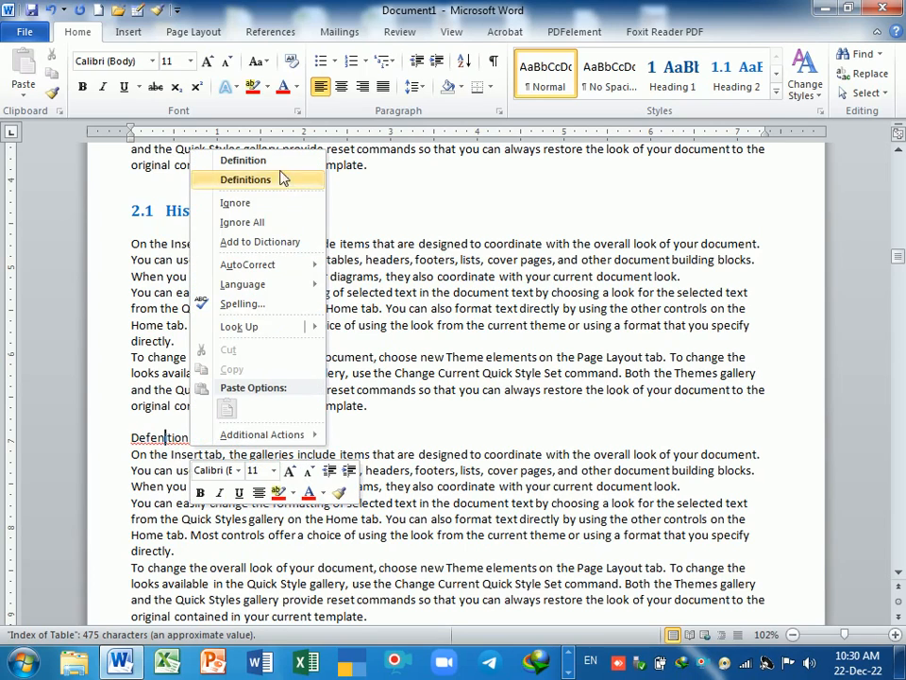
left_click(242, 160)
Step: Add the "Definition of Monitor" line to the table of contents as a Level 2 heading
left_click_drag(132, 437, 247, 437)
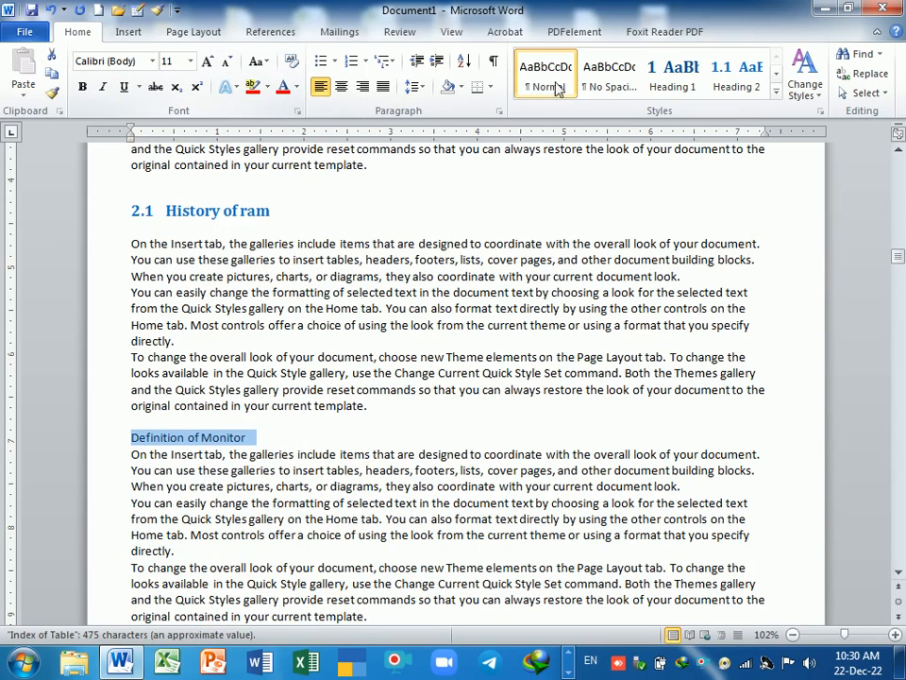
left_click(279, 33)
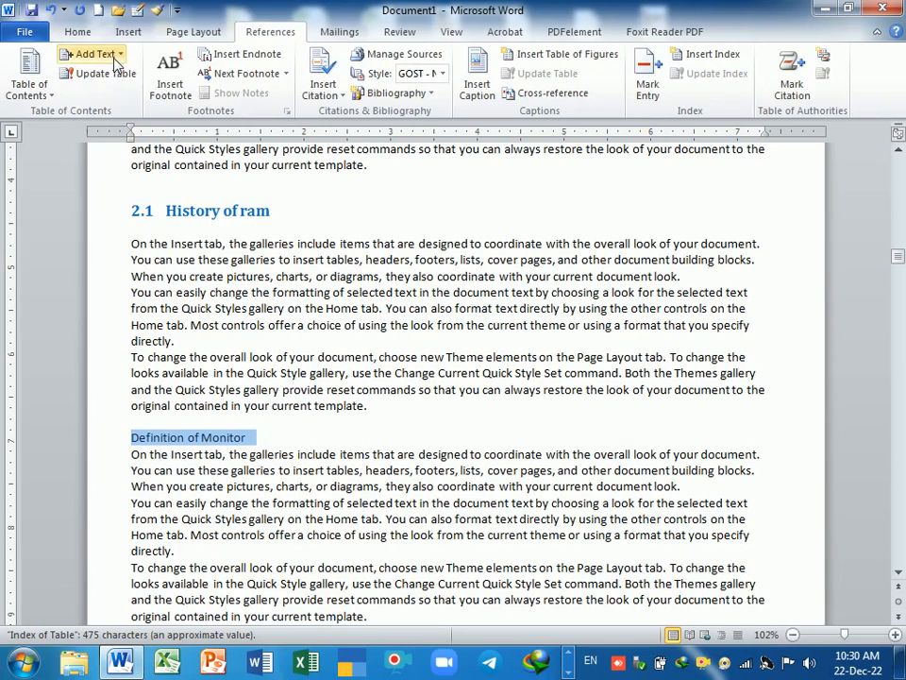
left_click(94, 54)
left_click(112, 119)
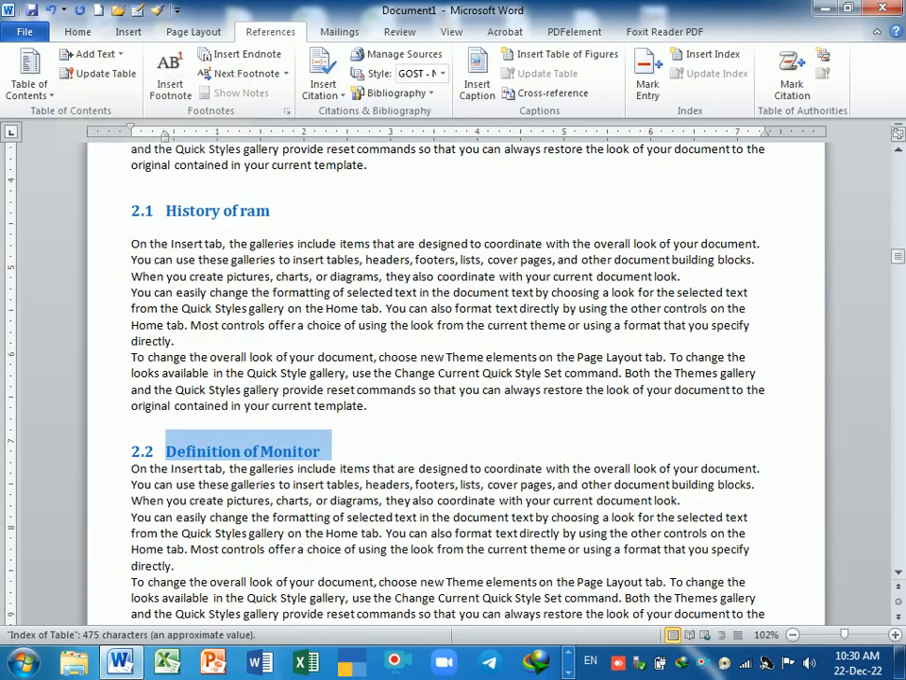
left_click(391, 458)
Step: Update the entire Book Index table to include the new Computer History subheadings
left_click_drag(900, 266, 899, 153)
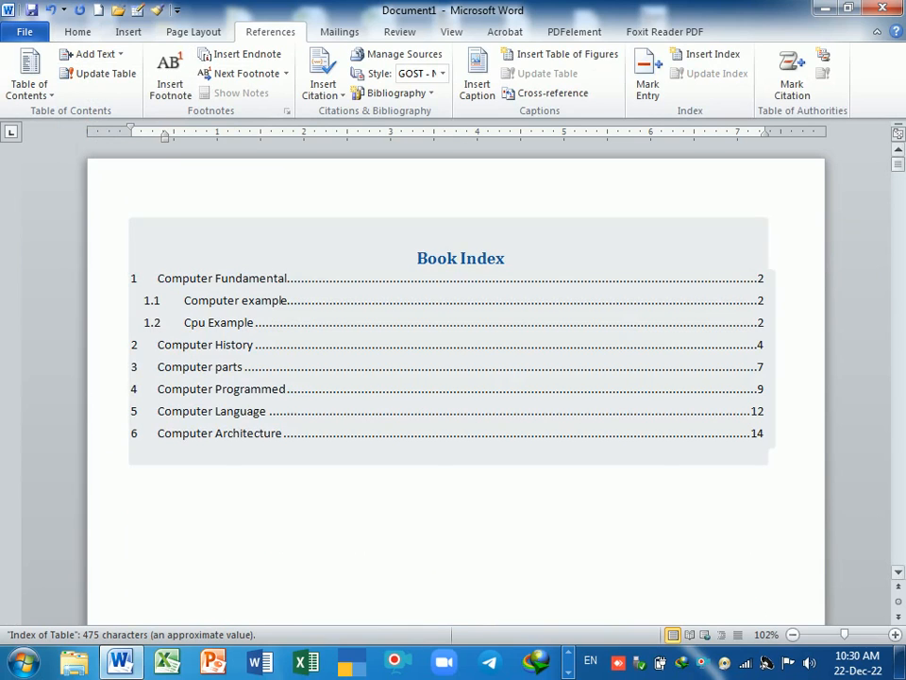
left_click(245, 367)
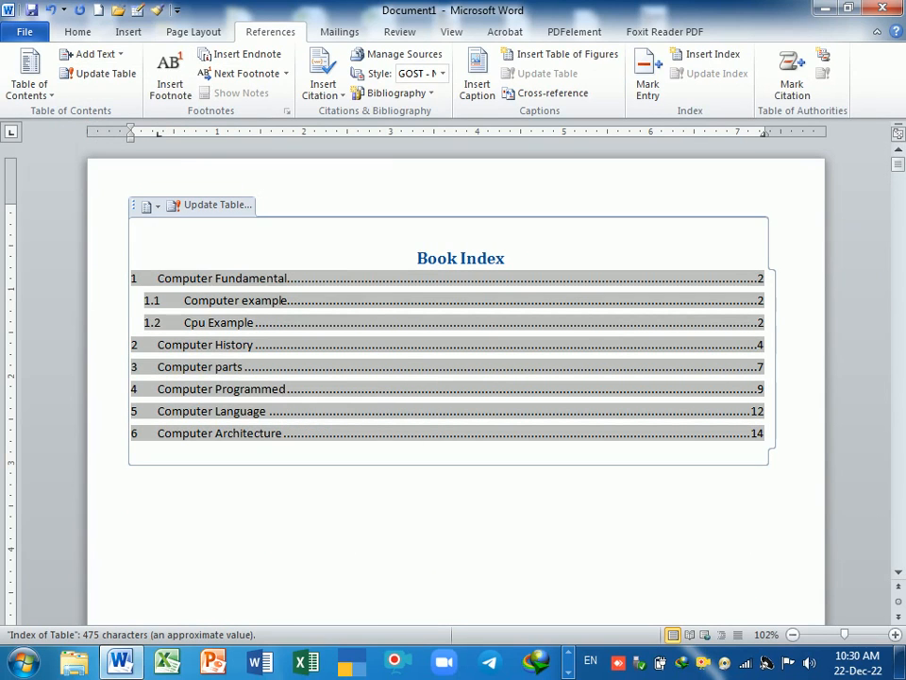
left_click(100, 74)
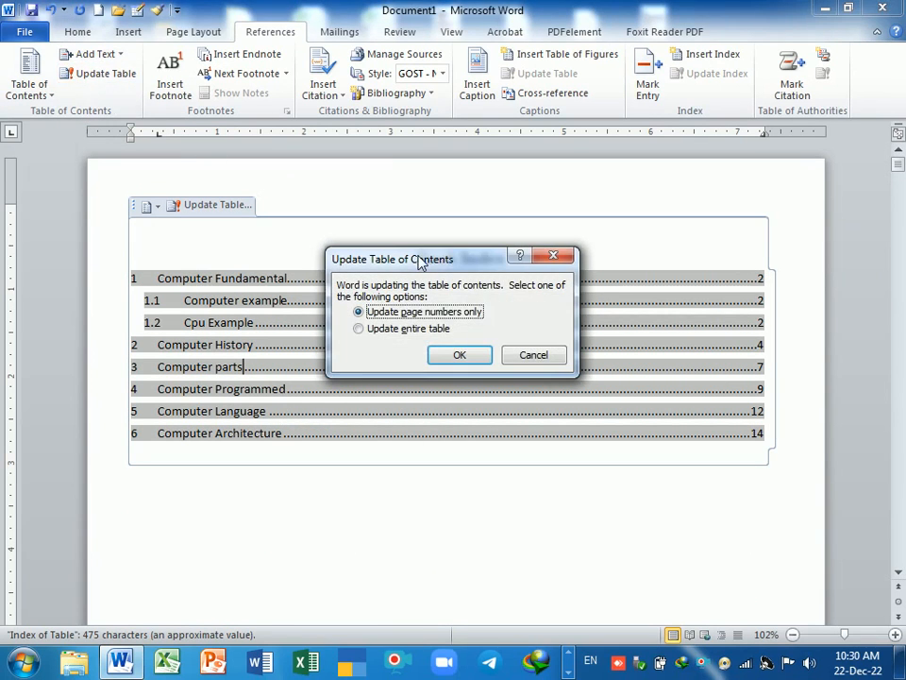
left_click(406, 329)
left_click(457, 356)
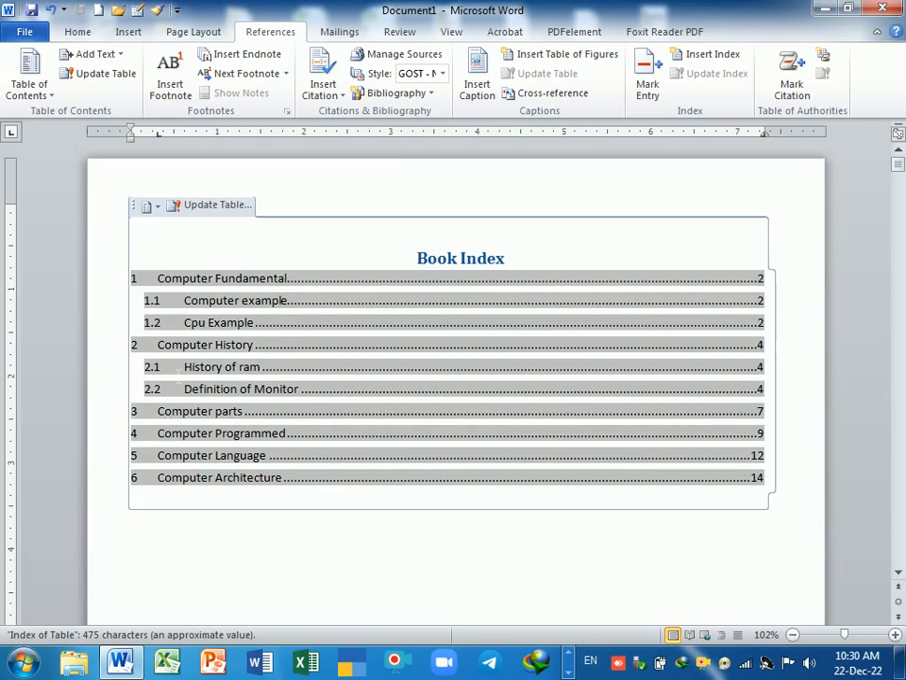
left_click(304, 567)
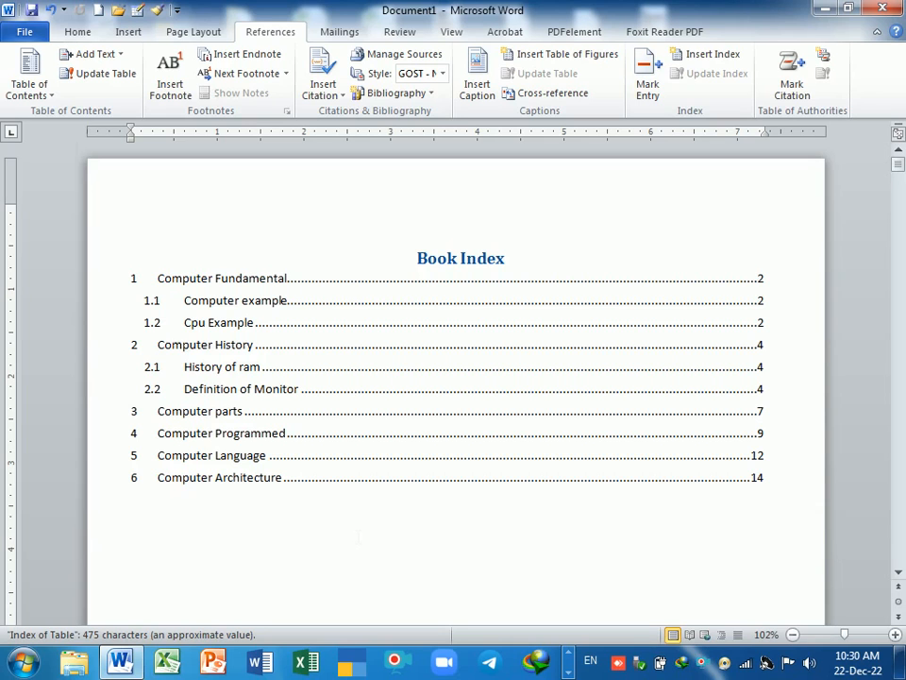
Step: Open the document's page header for editing
scroll(358, 533, "down", 15)
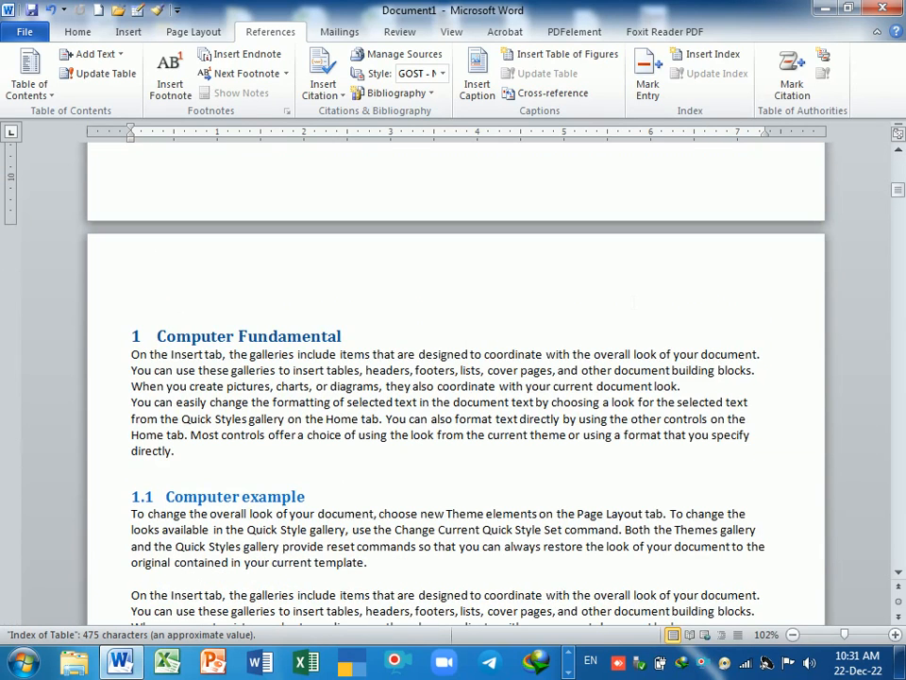
left_click_drag(898, 191, 896, 142)
scroll(305, 314, "down", 3)
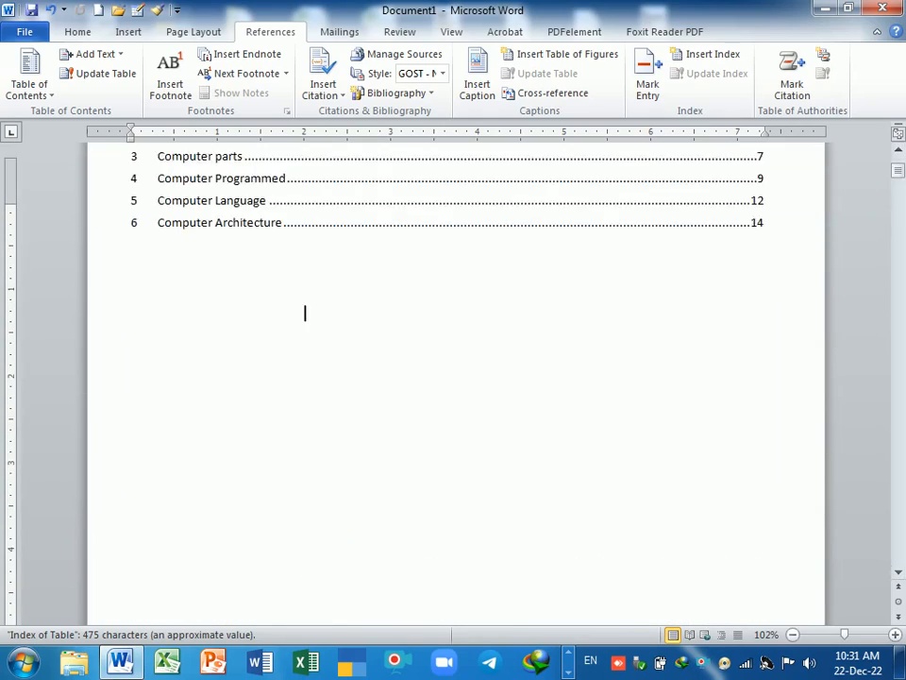
scroll(466, 441, "down", 10)
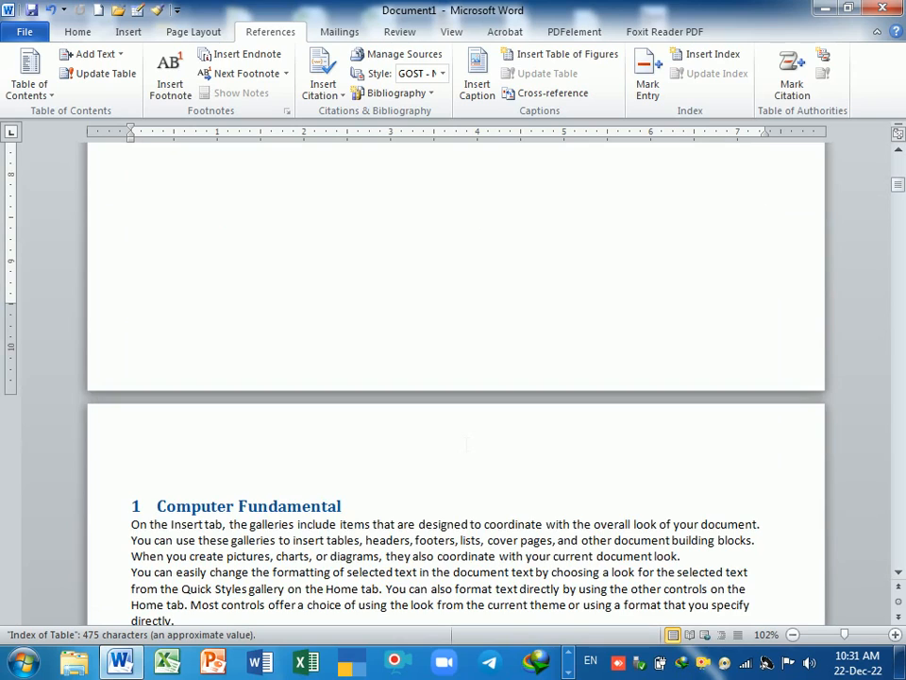
scroll(466, 442, "down", 1)
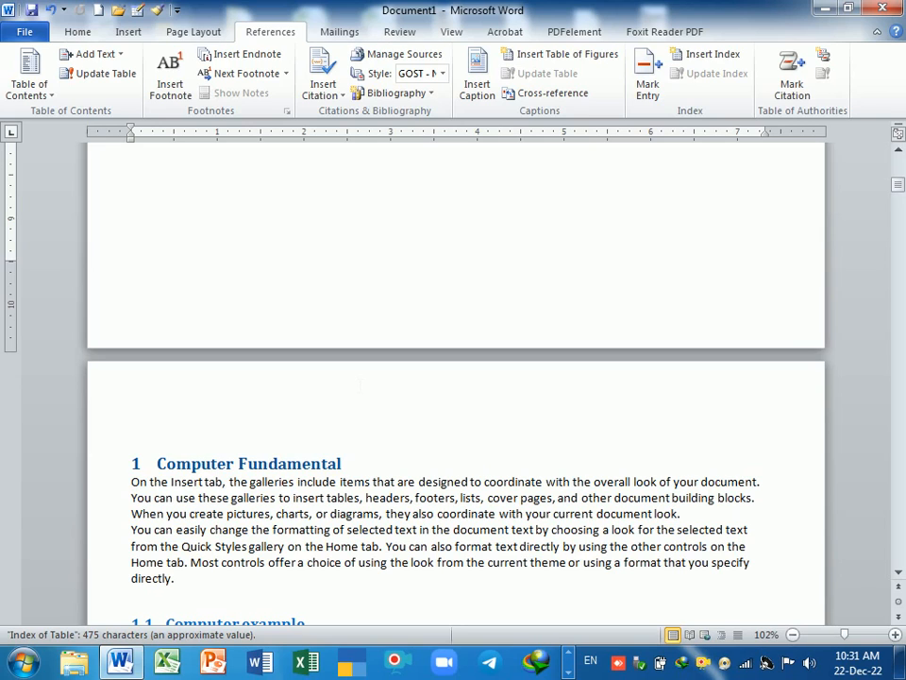
left_click(128, 33)
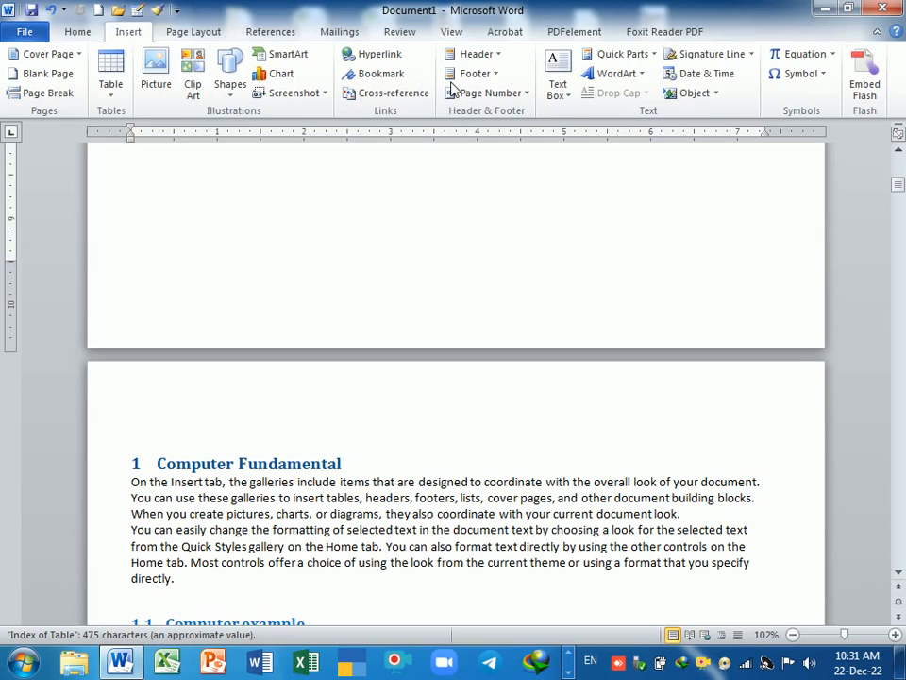
left_click(493, 57)
left_click(524, 478)
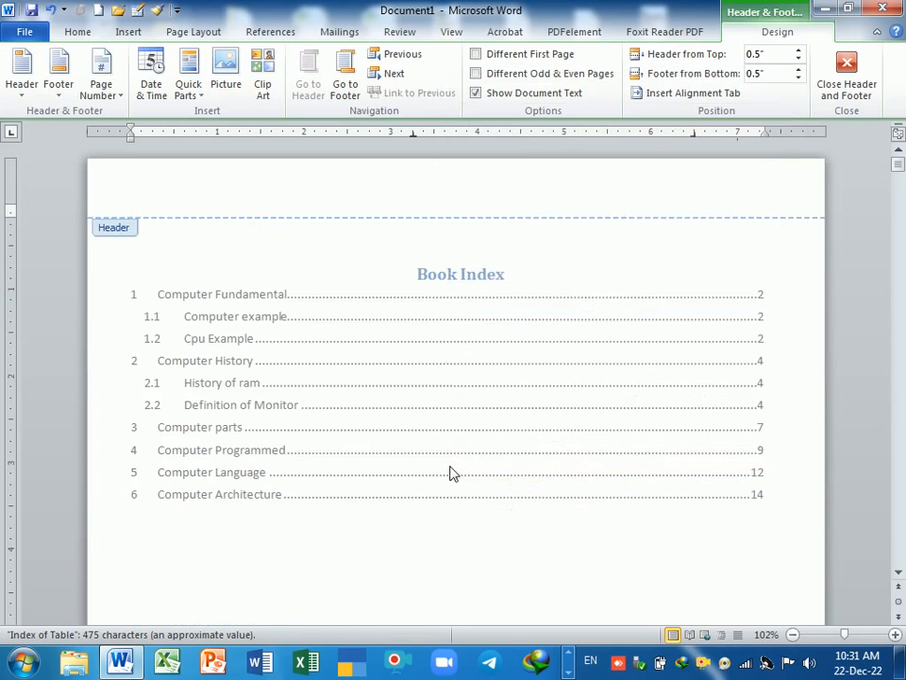
Step: Insert a StyleRef field from the Links and References category into the header, referring to the Heading 1 style
scroll(354, 445, "down", 15)
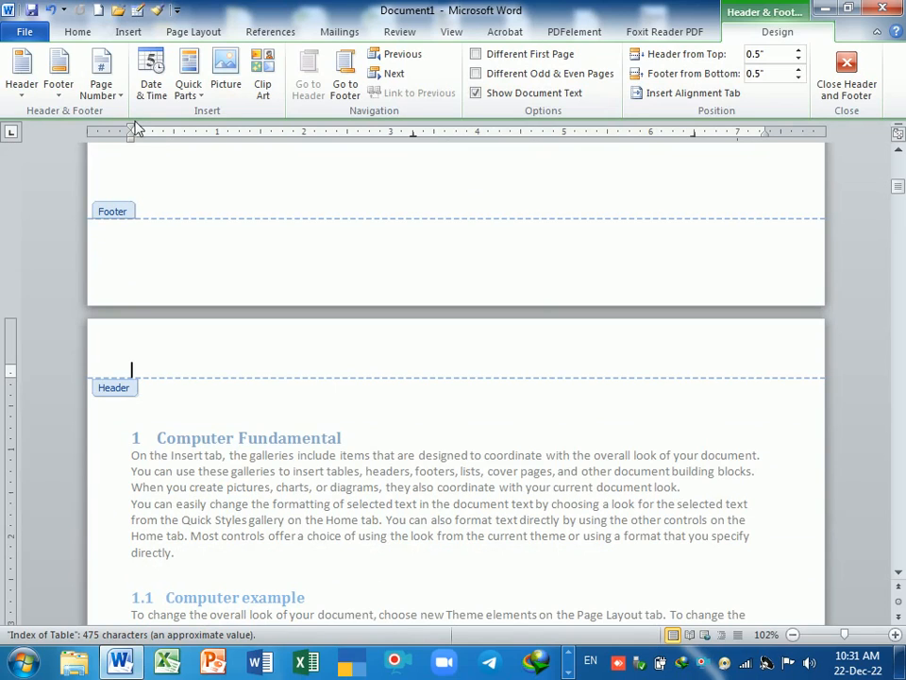
left_click(194, 92)
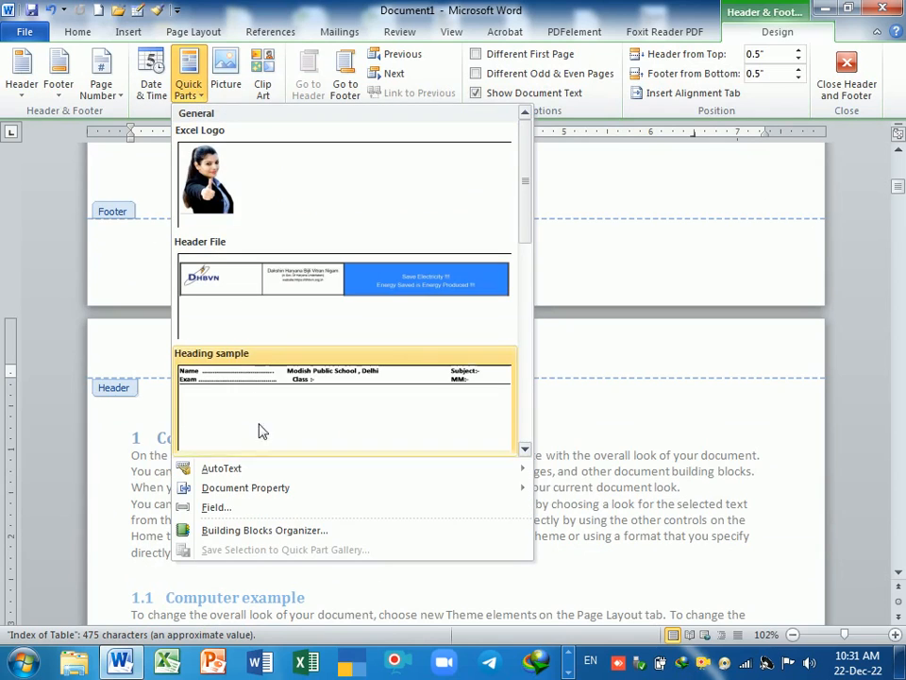
left_click(226, 510)
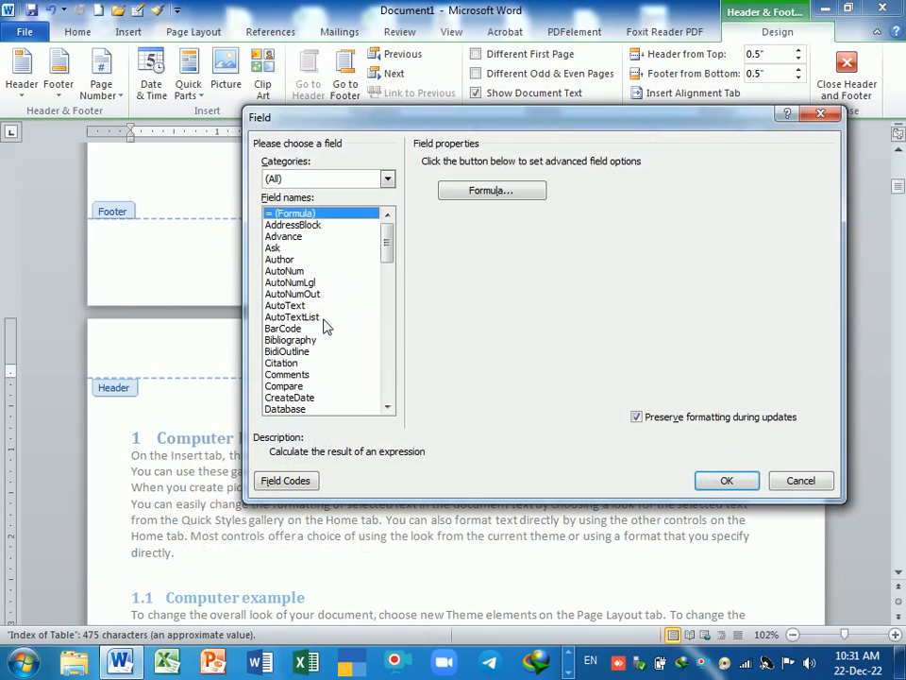
left_click(387, 180)
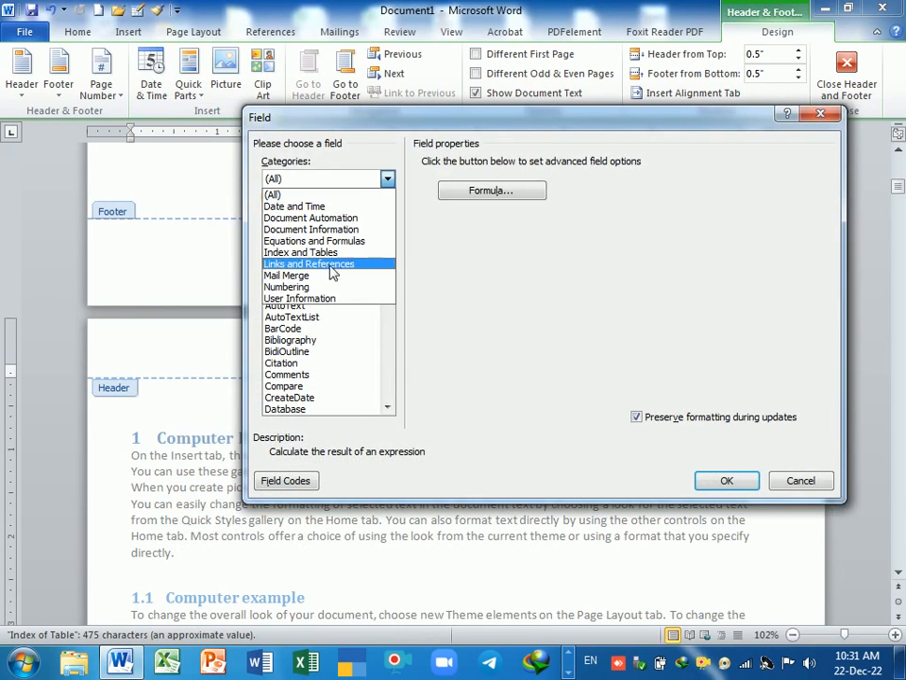
left_click(332, 266)
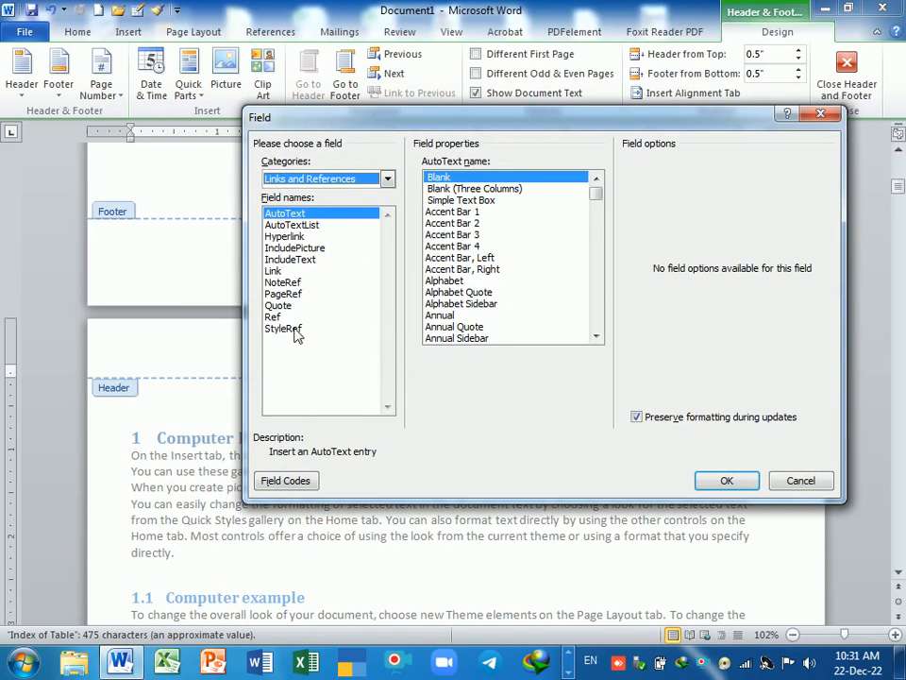
left_click(295, 328)
left_click(444, 223)
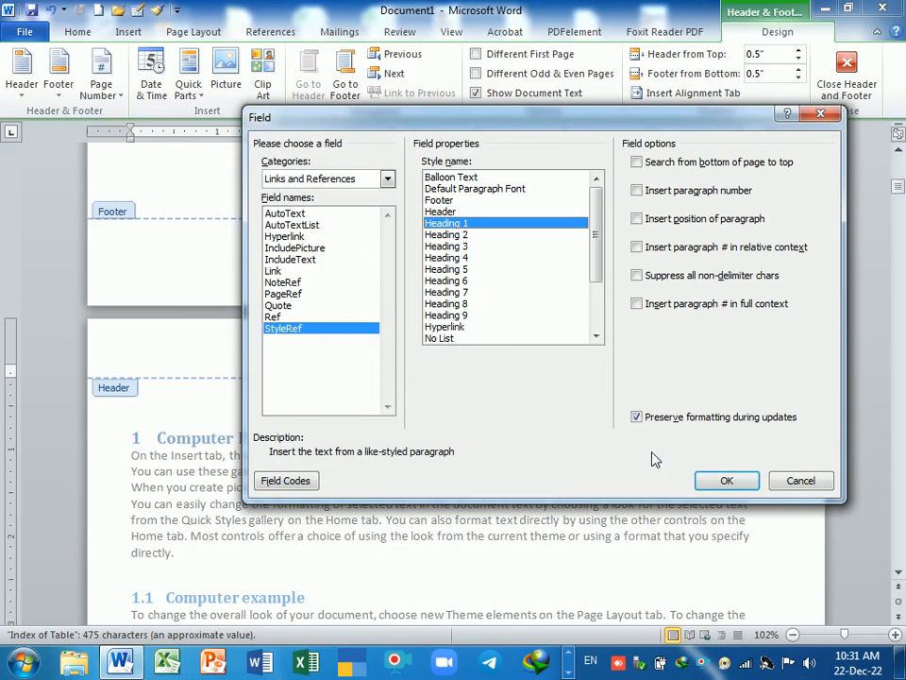
left_click(724, 481)
Step: Center the header's chapter title, enlarge its font by four size increments, and return to the document body
scroll(495, 431, "up", 15)
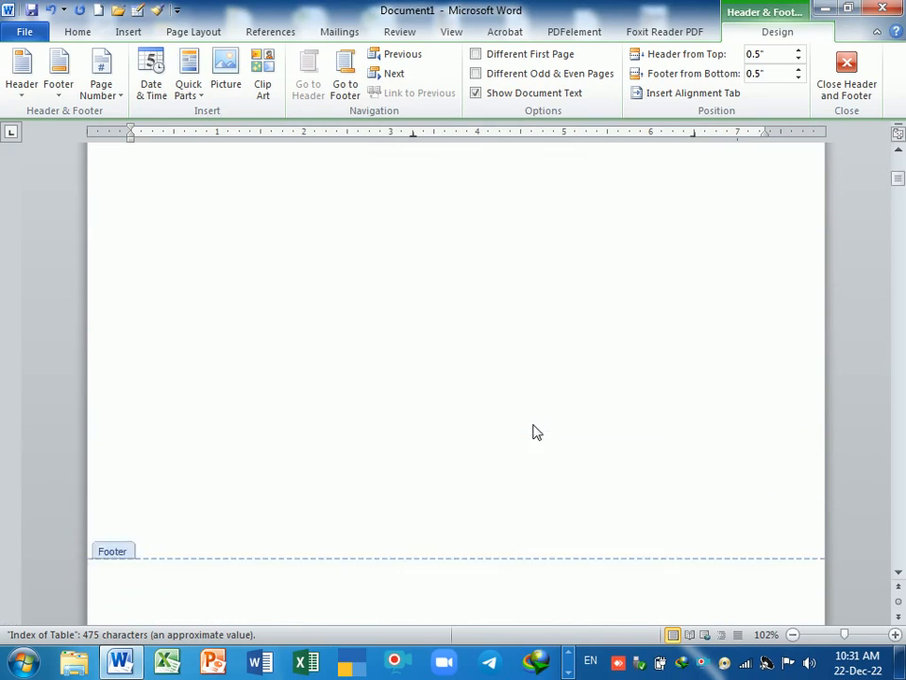
scroll(529, 465, "down", 16)
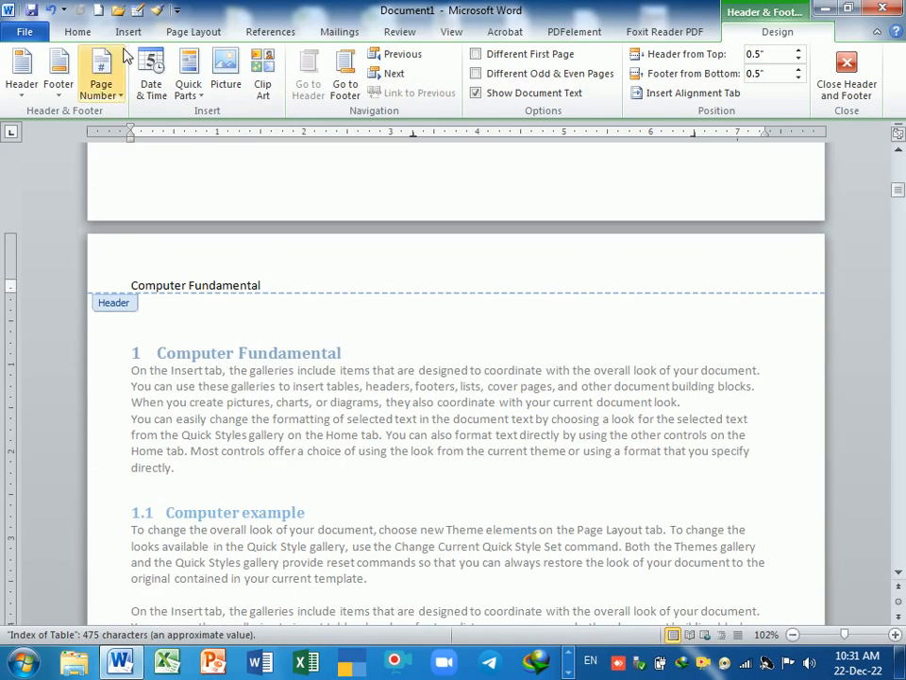
left_click(78, 32)
left_click(341, 86)
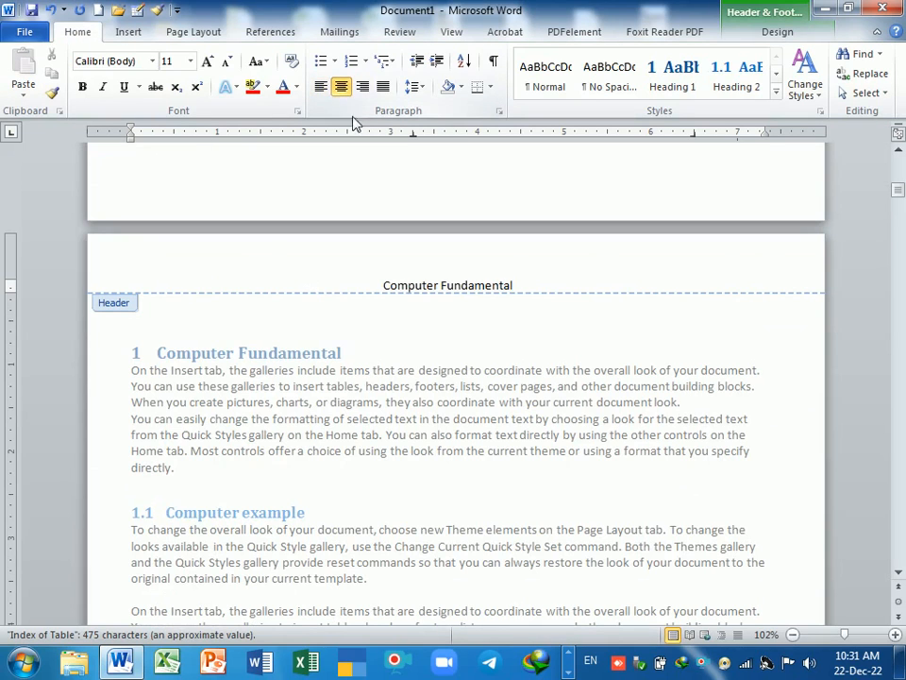
left_click_drag(515, 285, 385, 285)
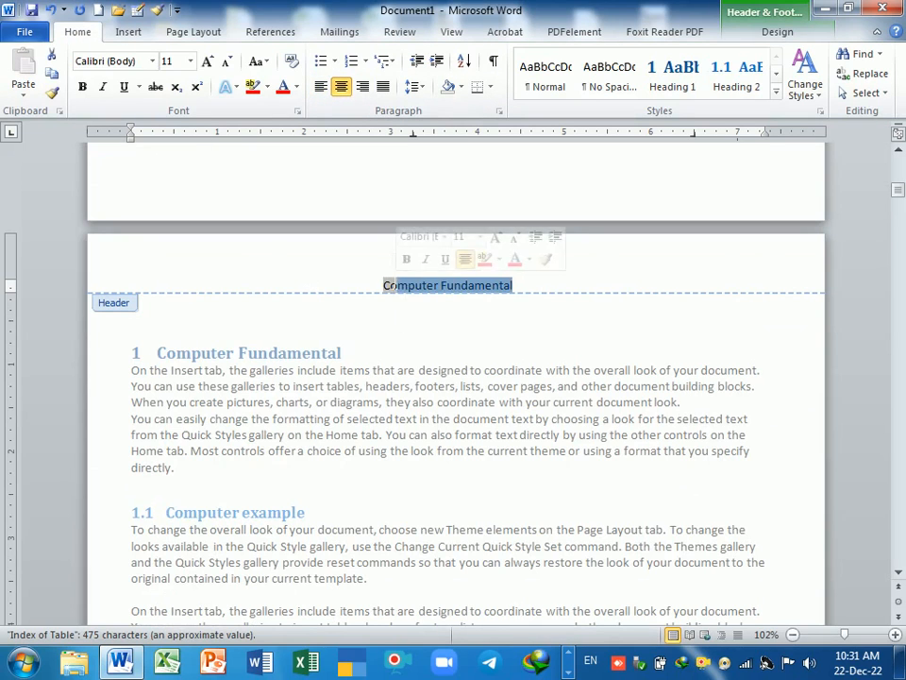
left_click(207, 62)
left_click(206, 61)
left_click(207, 61)
left_click(206, 65)
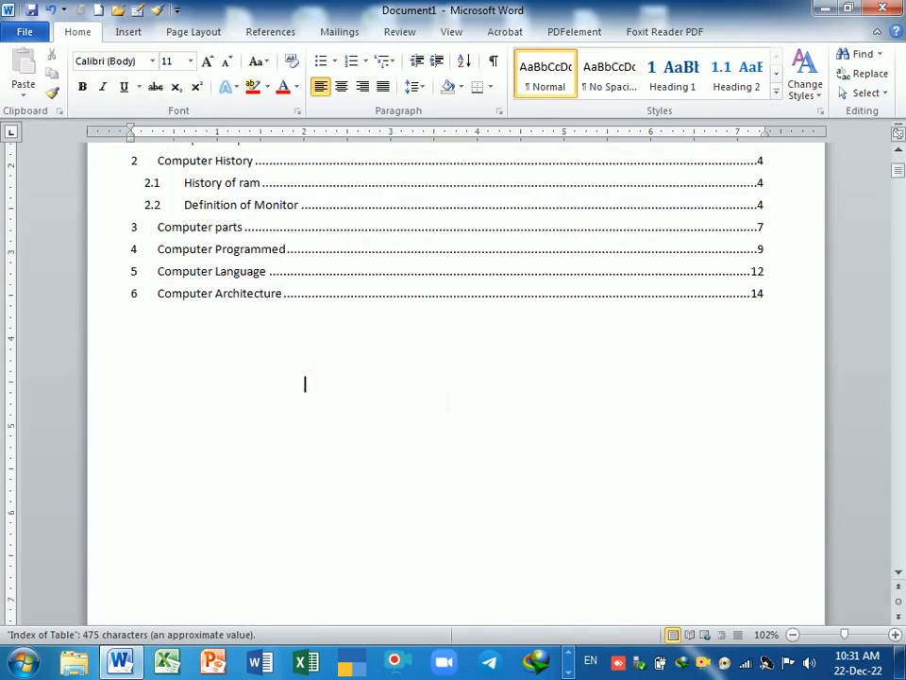
Step: Delete the leftover body text above the Computer History heading so the chapter starts its page
scroll(286, 327, "down", 20)
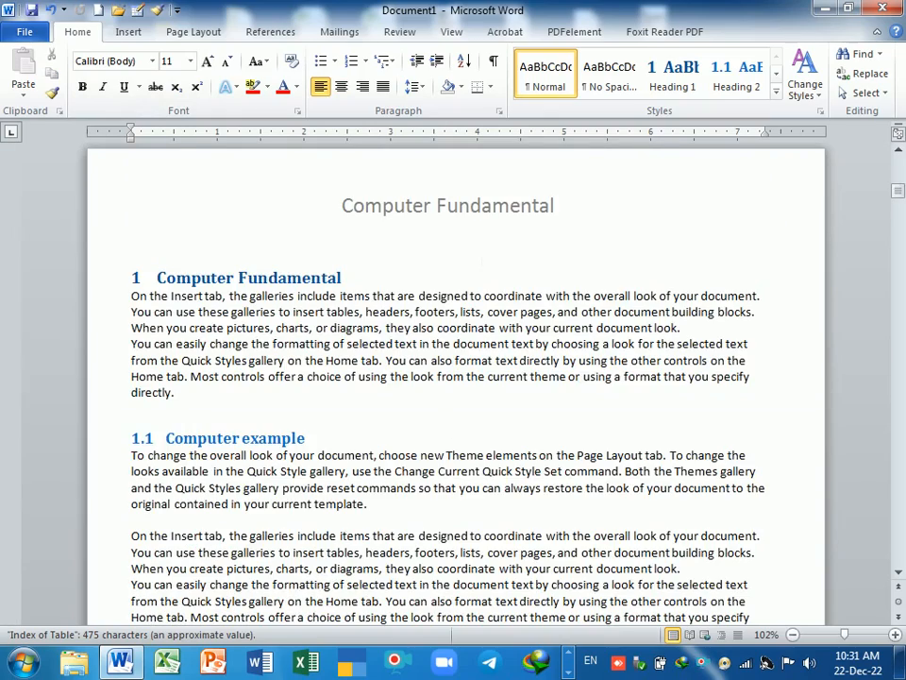
scroll(354, 230, "down", 15)
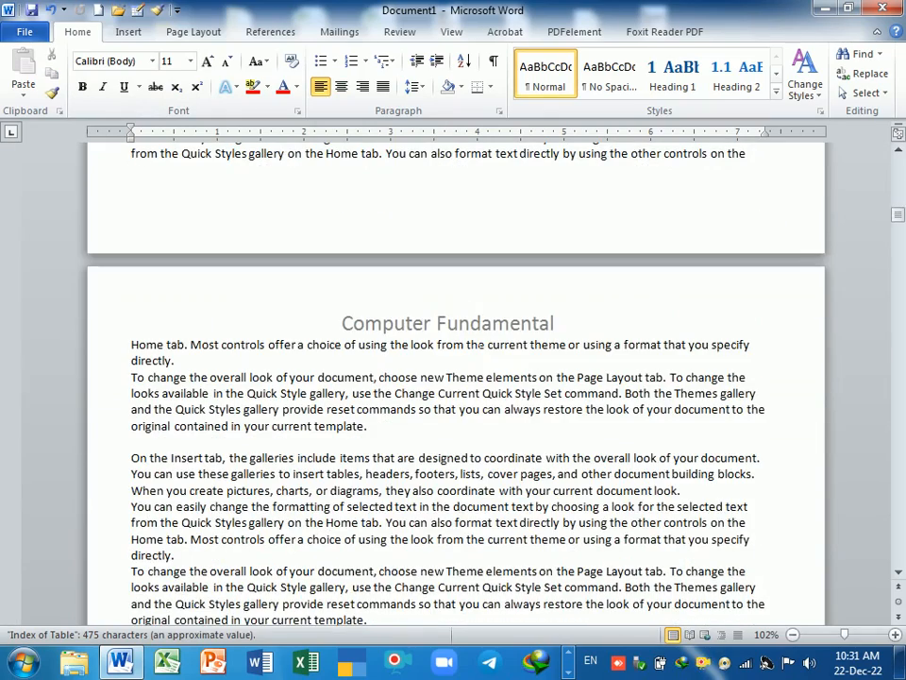
scroll(453, 377, "down", 20)
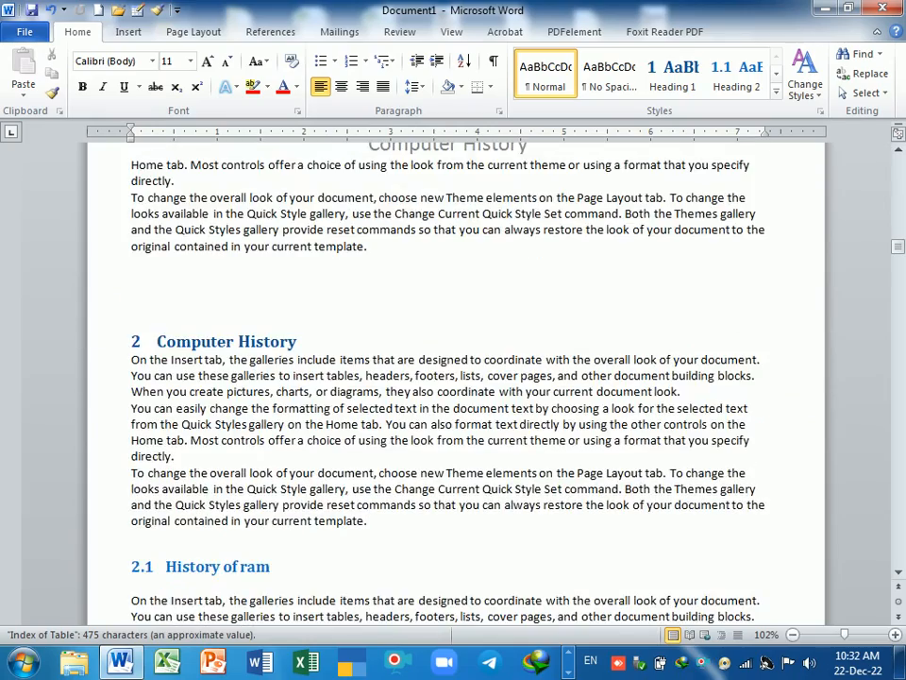
scroll(453, 378, "down", 2)
scroll(453, 378, "up", 5)
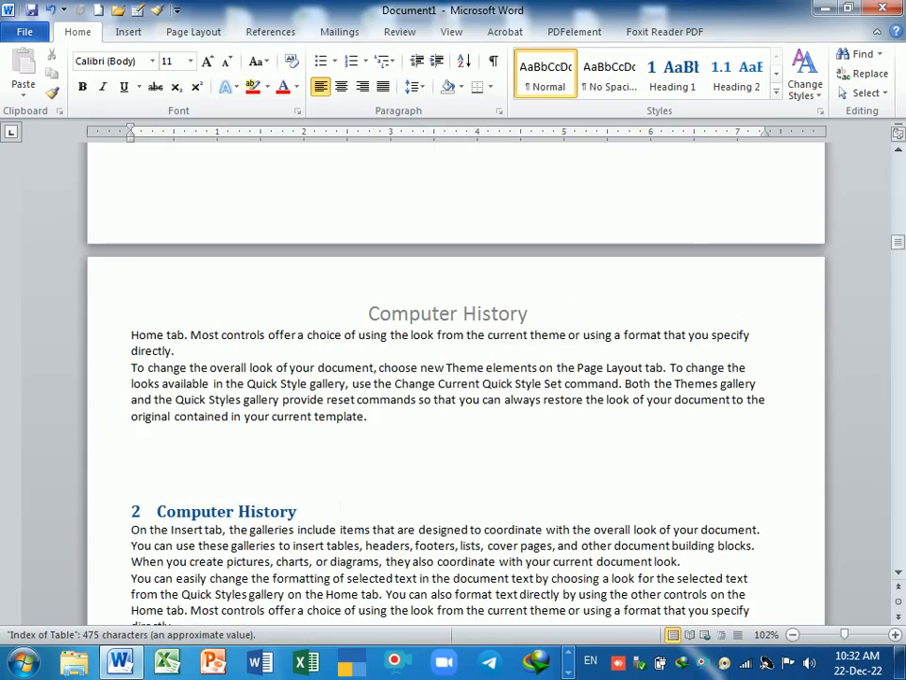
left_click_drag(381, 421, 135, 340)
key("Delete")
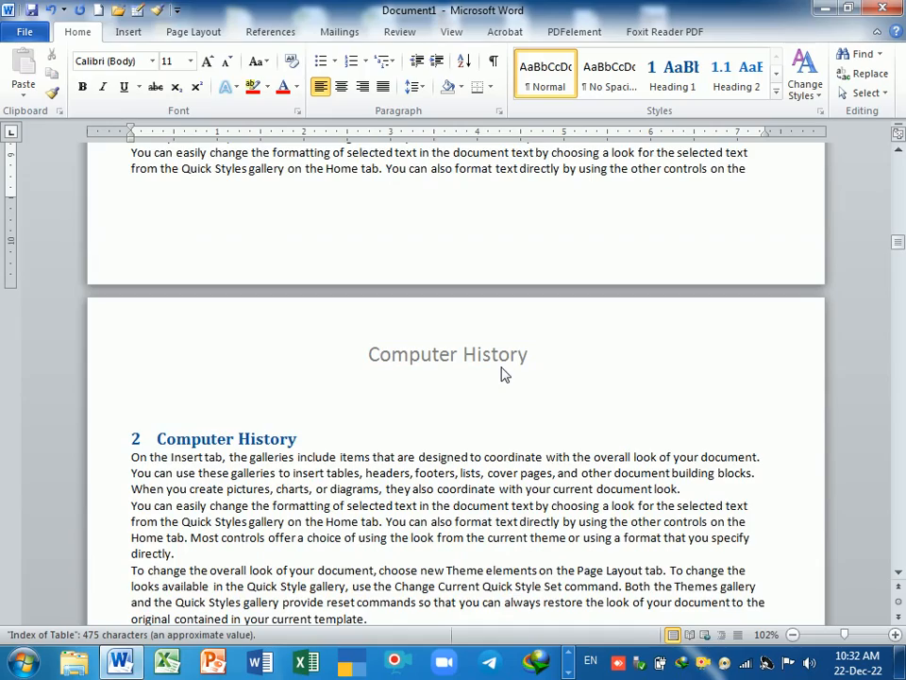
Step: Delete the leftover body text above the Computer parts heading so the chapter starts its page
scroll(503, 375, "down", 15)
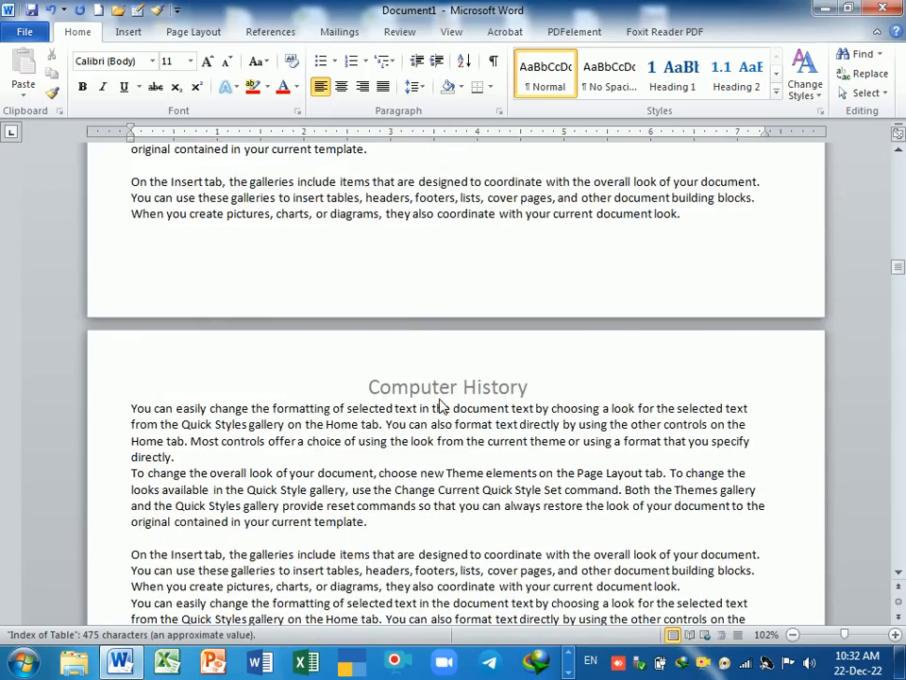
scroll(437, 404, "down", 7)
scroll(443, 408, "up", 8)
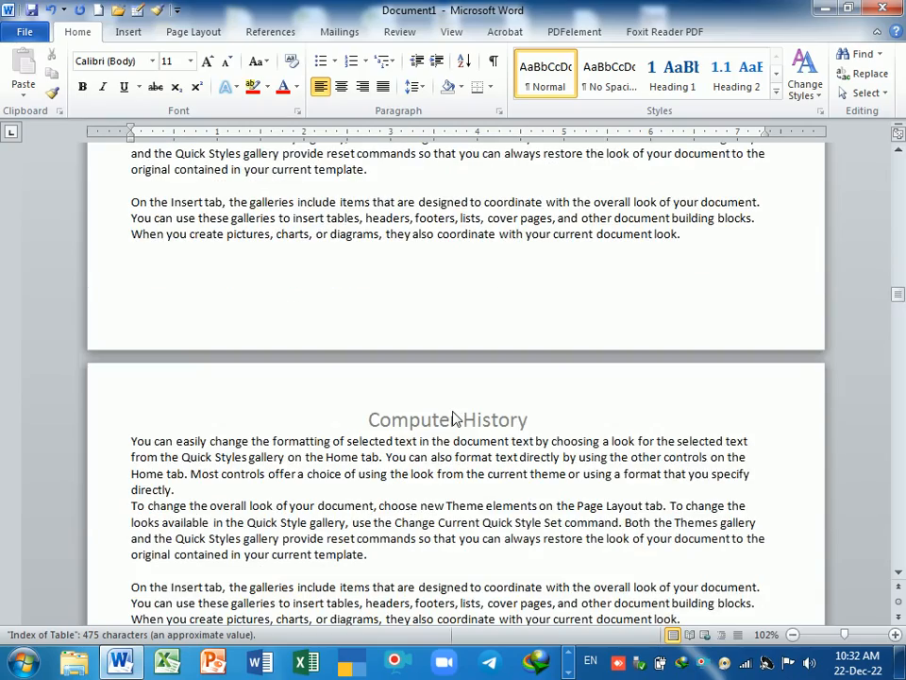
scroll(453, 413, "down", 18)
scroll(454, 397, "down", 14)
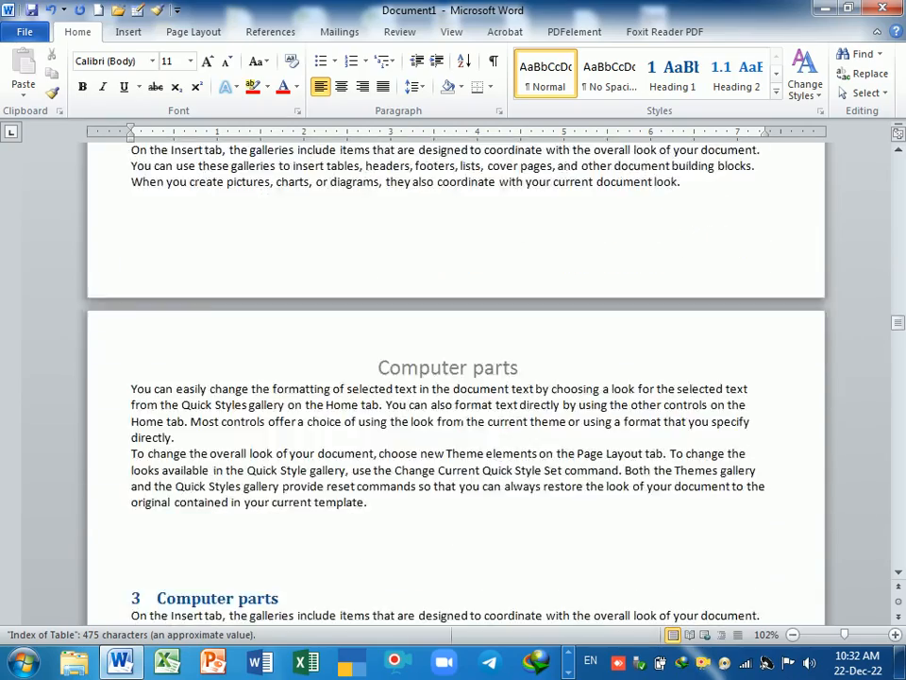
scroll(453, 397, "up", 5)
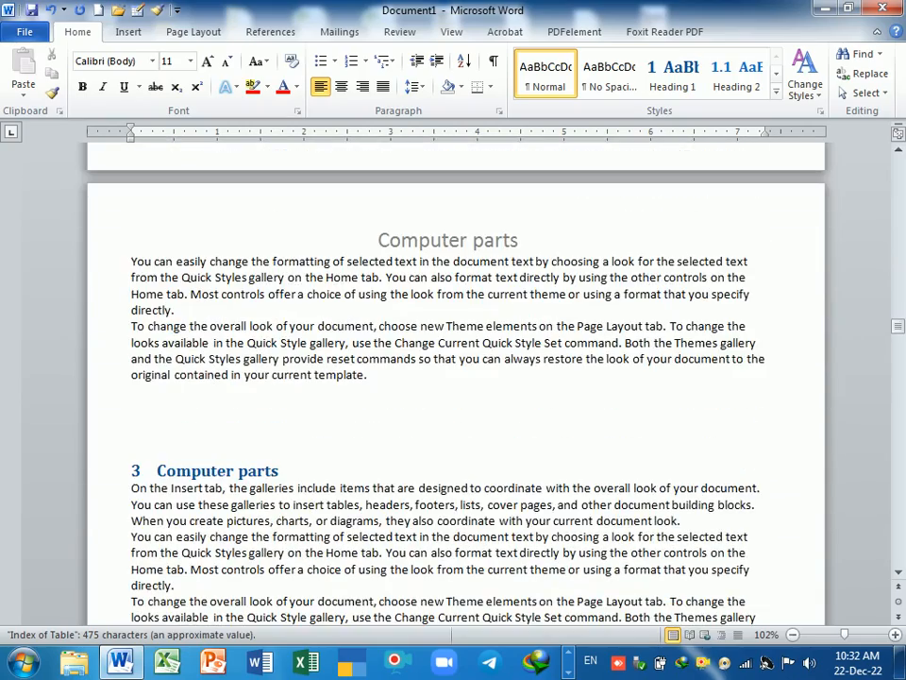
left_click_drag(369, 375, 105, 257)
key("Delete")
scroll(372, 272, "up", 2)
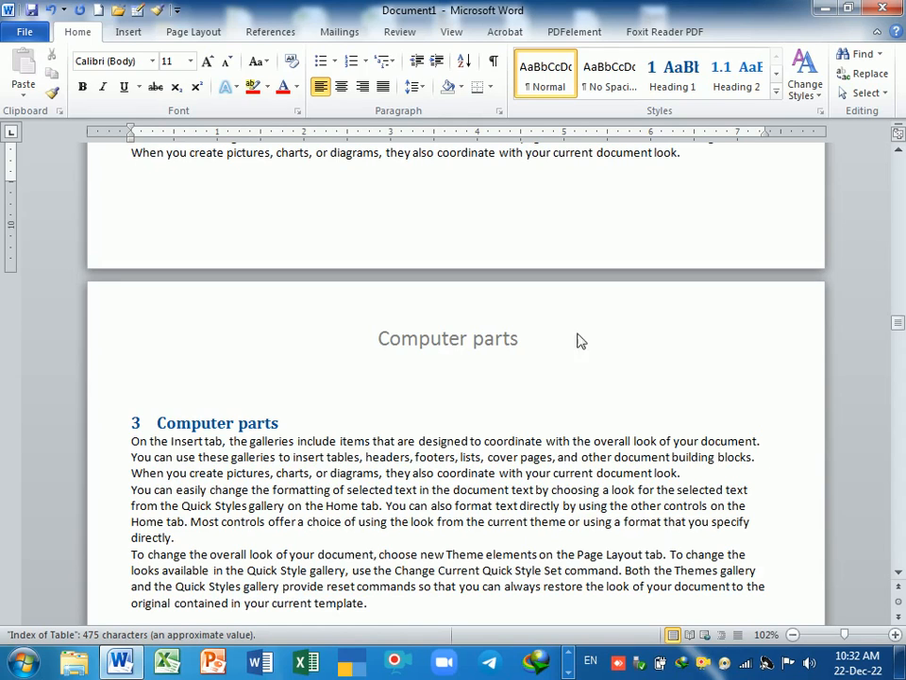
Step: Try replacing the Book Index with the built-in Automatic Table 1 contents, and undo the replacement
left_click_drag(898, 322, 891, 156)
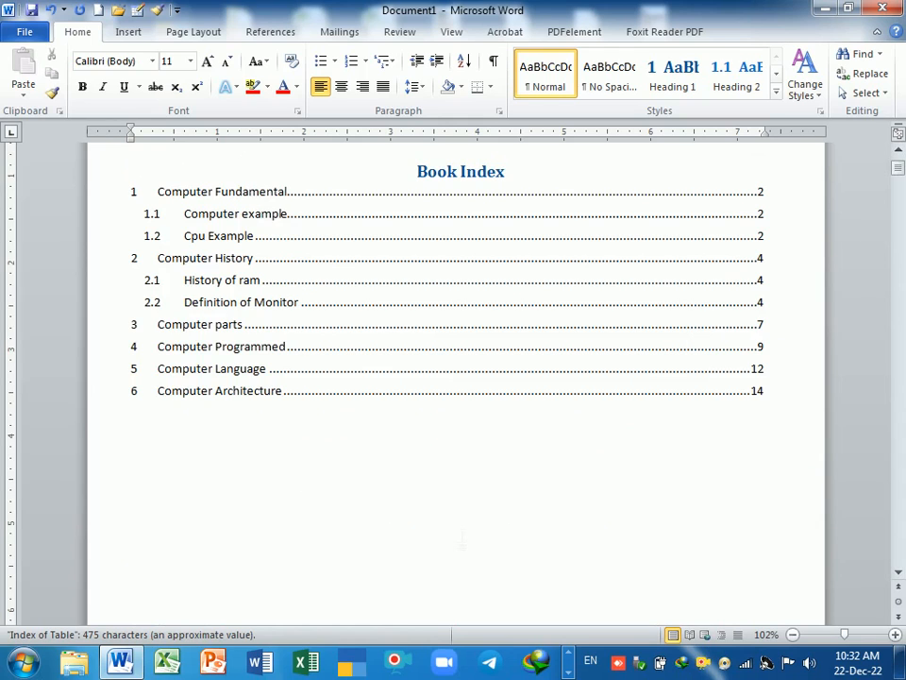
left_click(265, 32)
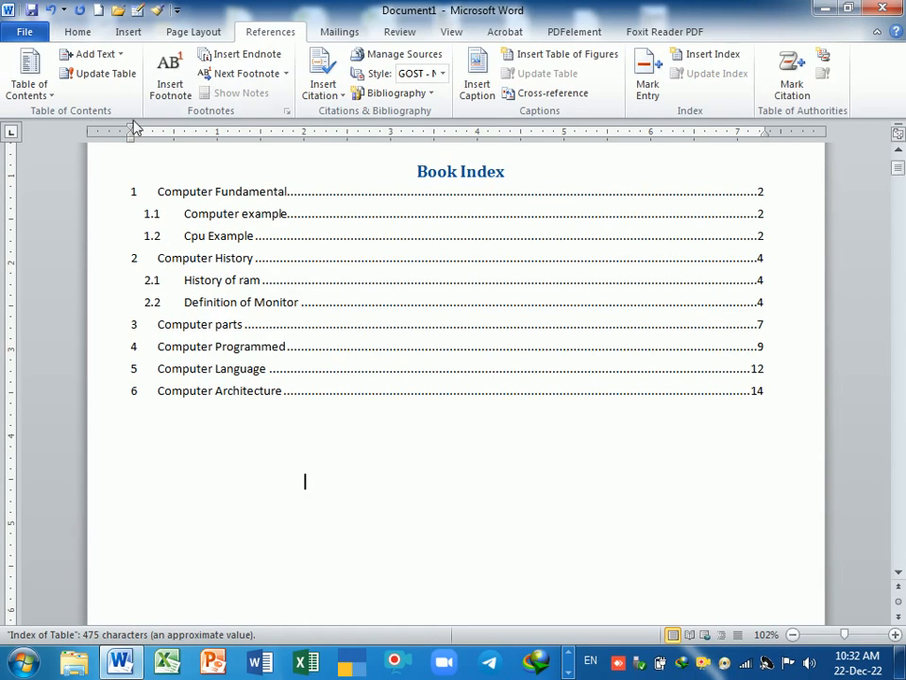
left_click(43, 96)
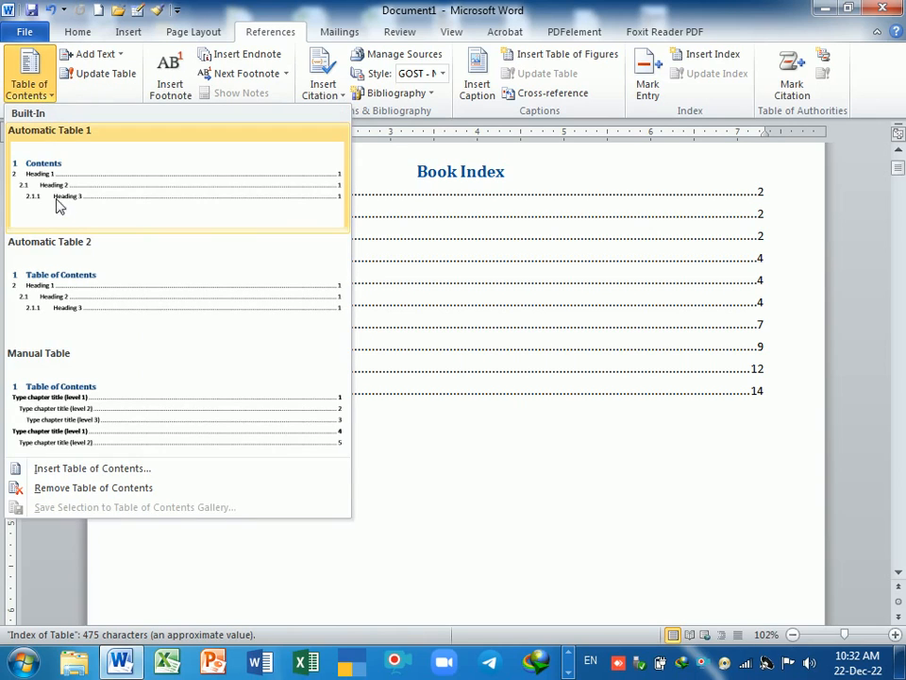
left_click(105, 191)
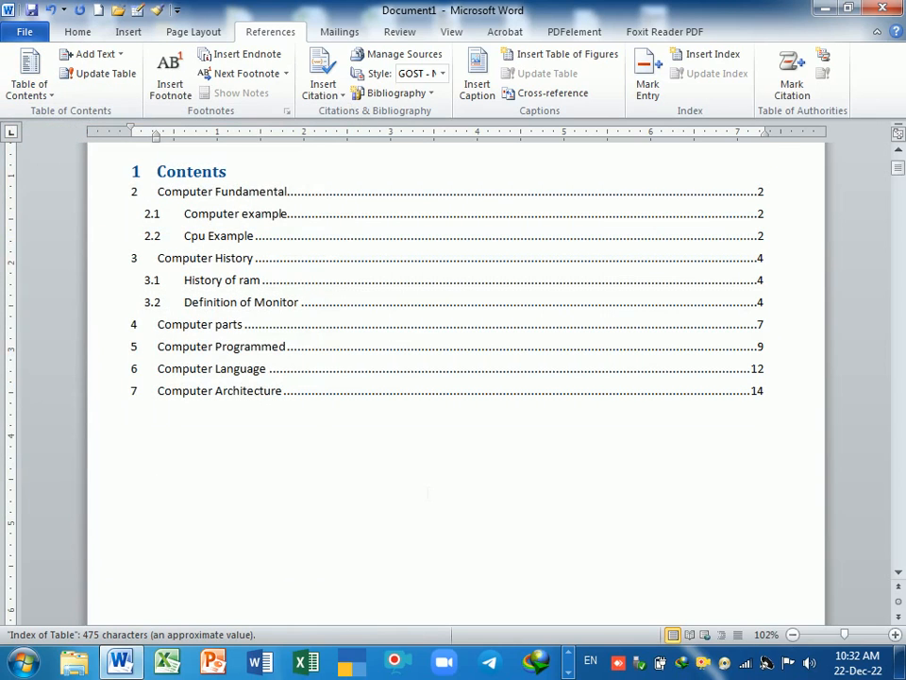
key("ctrl+z")
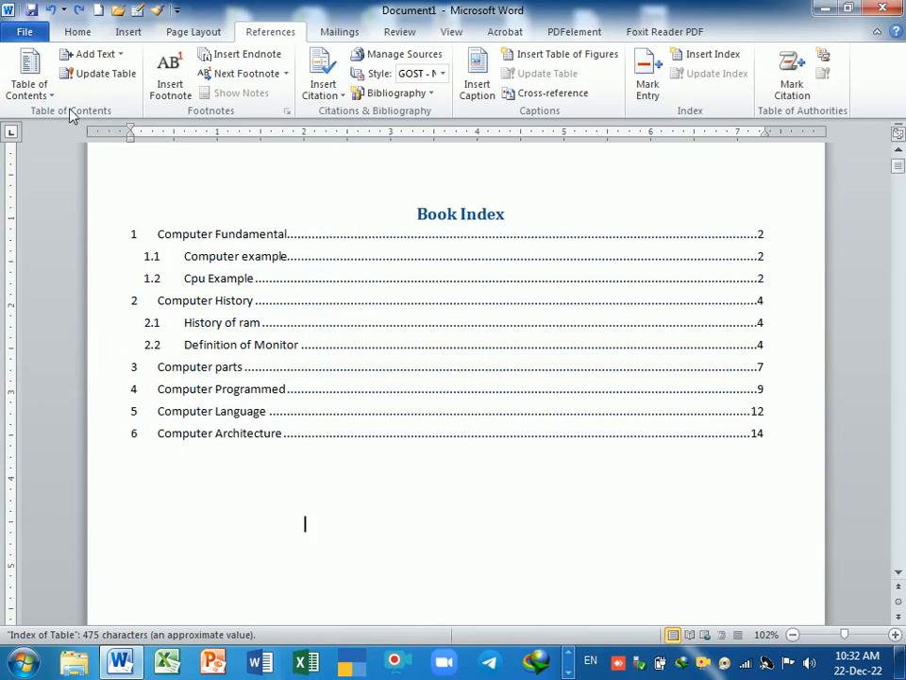
left_click(29, 87)
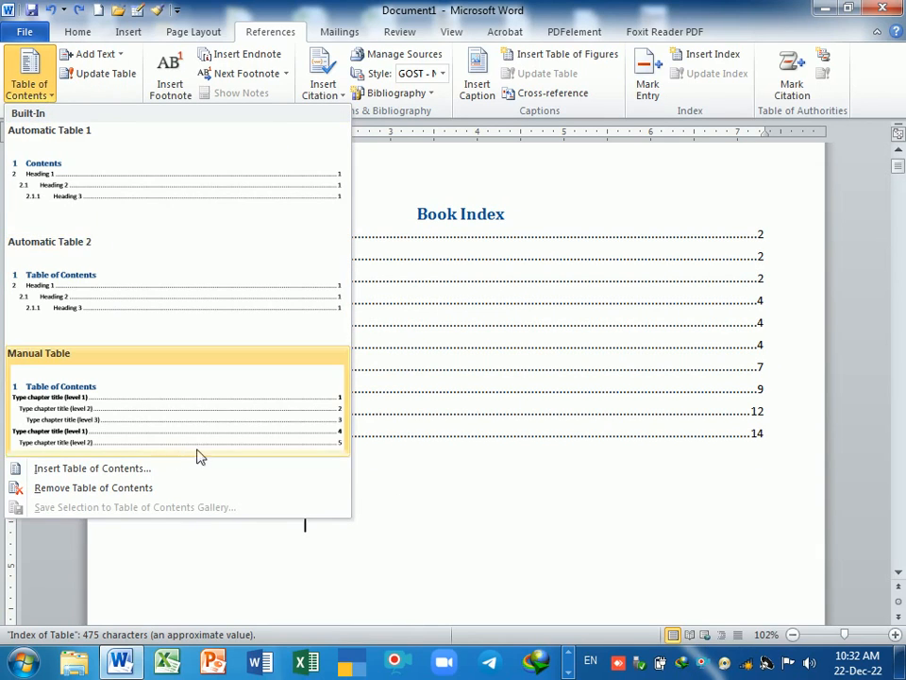
left_click(471, 550)
left_click(92, 54)
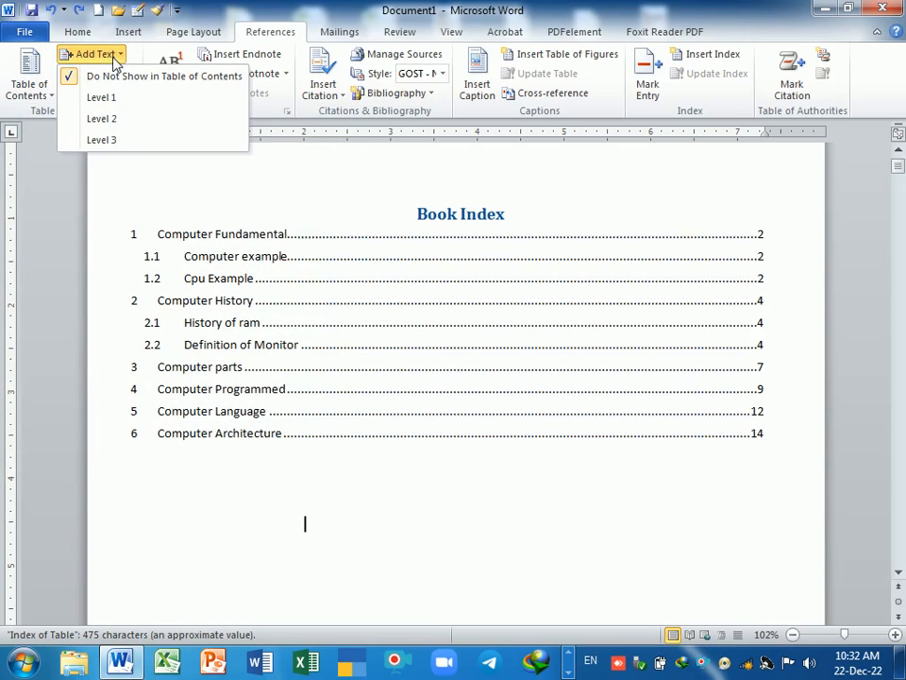
left_click(122, 215)
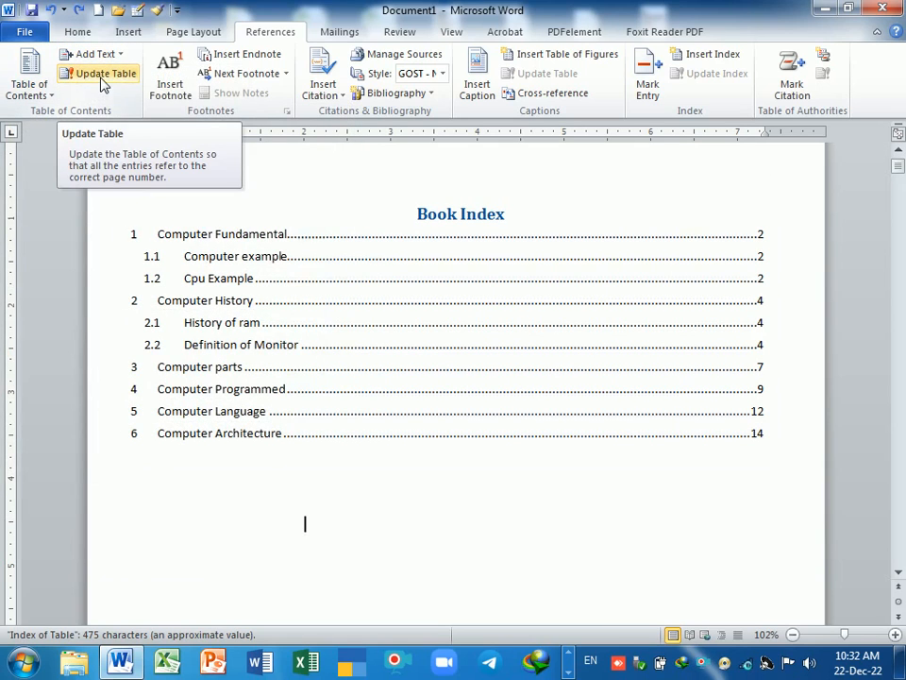
Step: Insert a page break between the second and third pages, within the Computer Fundamental chapter's body text
scroll(305, 523, "down", 15)
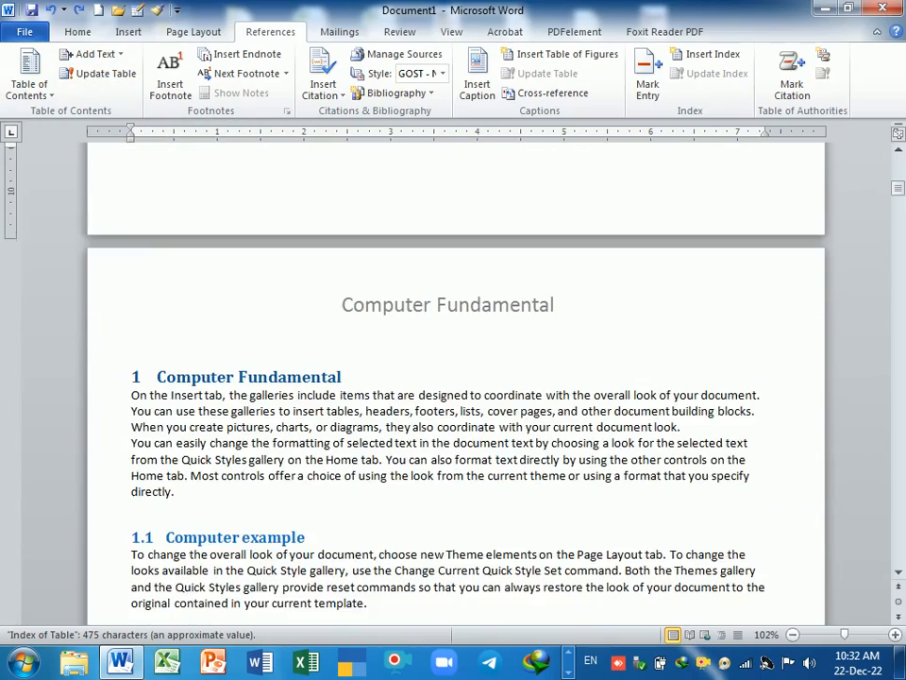
scroll(312, 378, "down", 7)
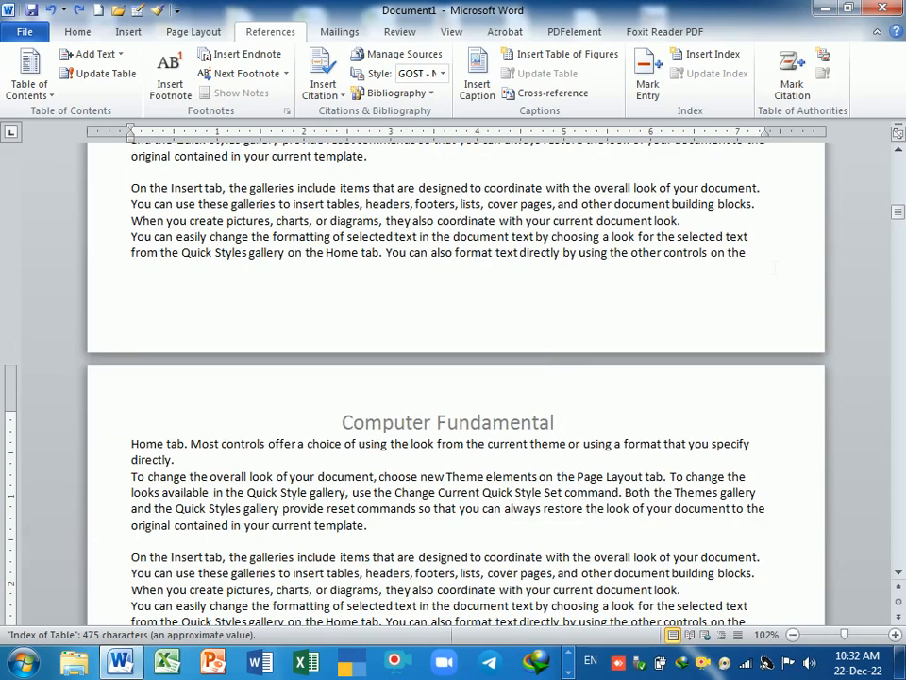
key("ctrl+Return")
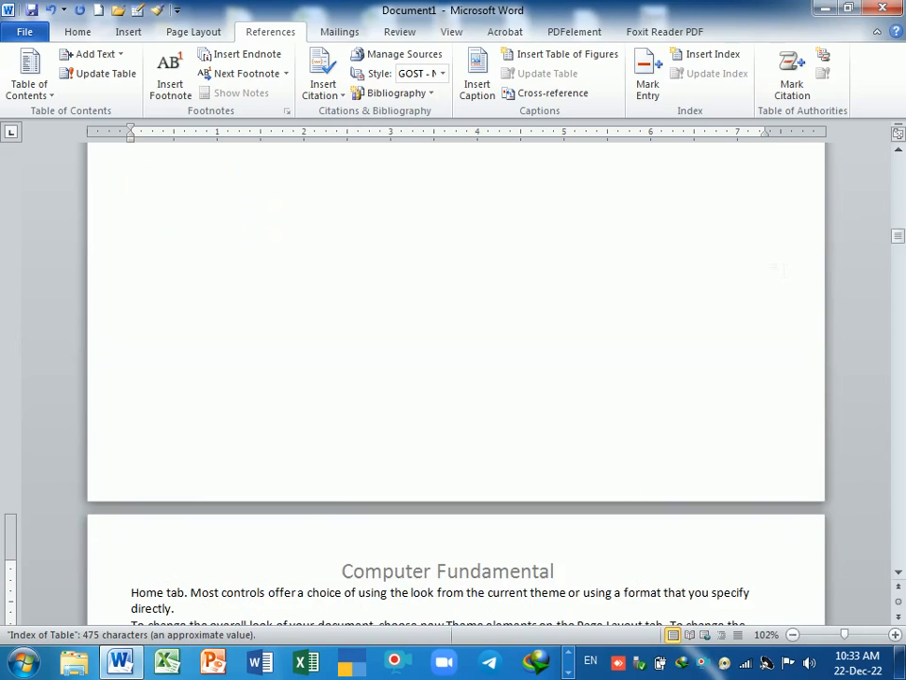
scroll(724, 330, "up", 12)
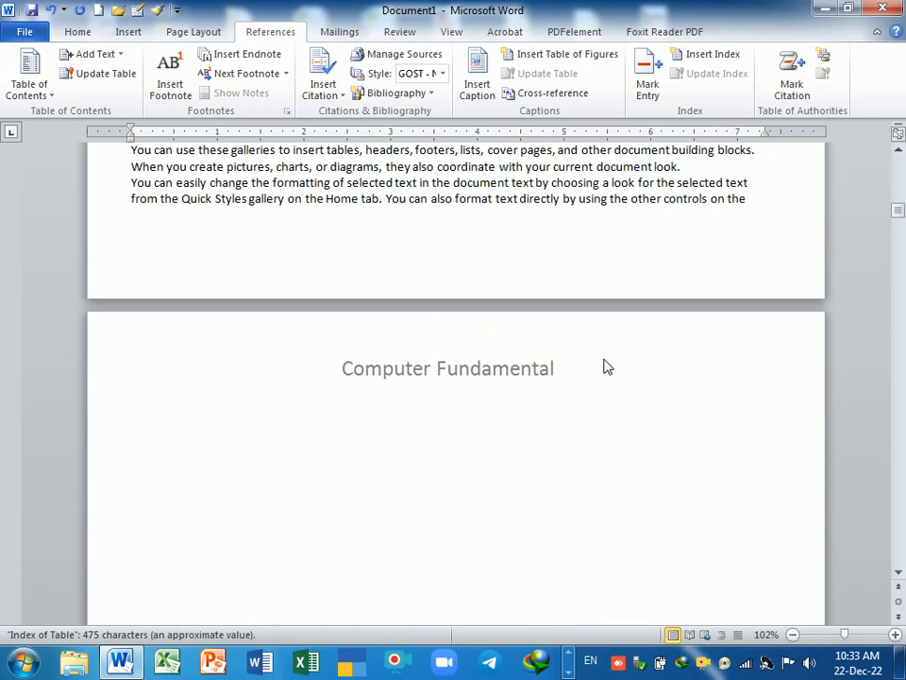
scroll(608, 368, "down", 19)
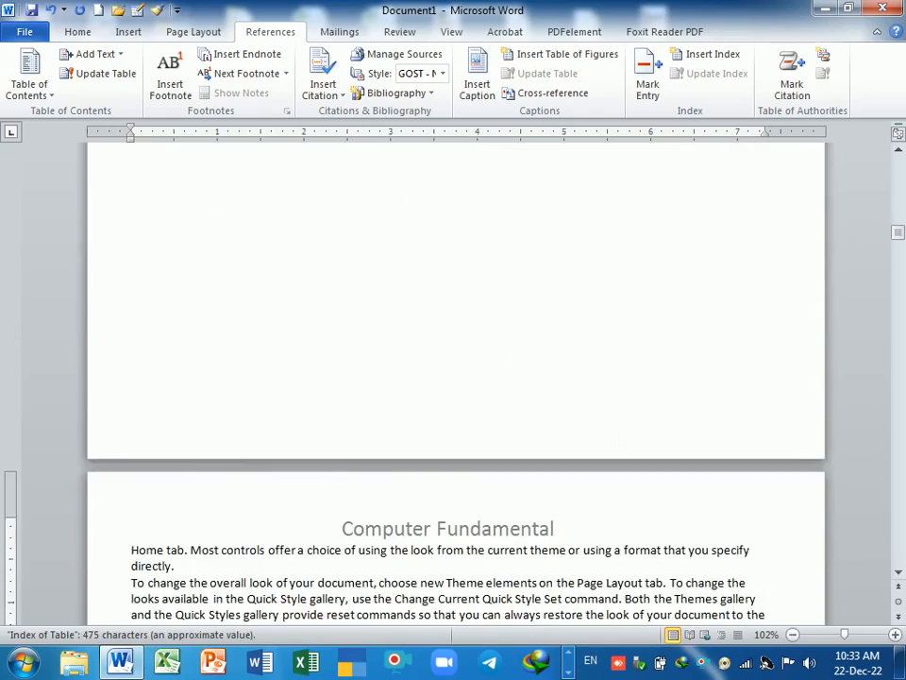
scroll(454, 378, "down", 3)
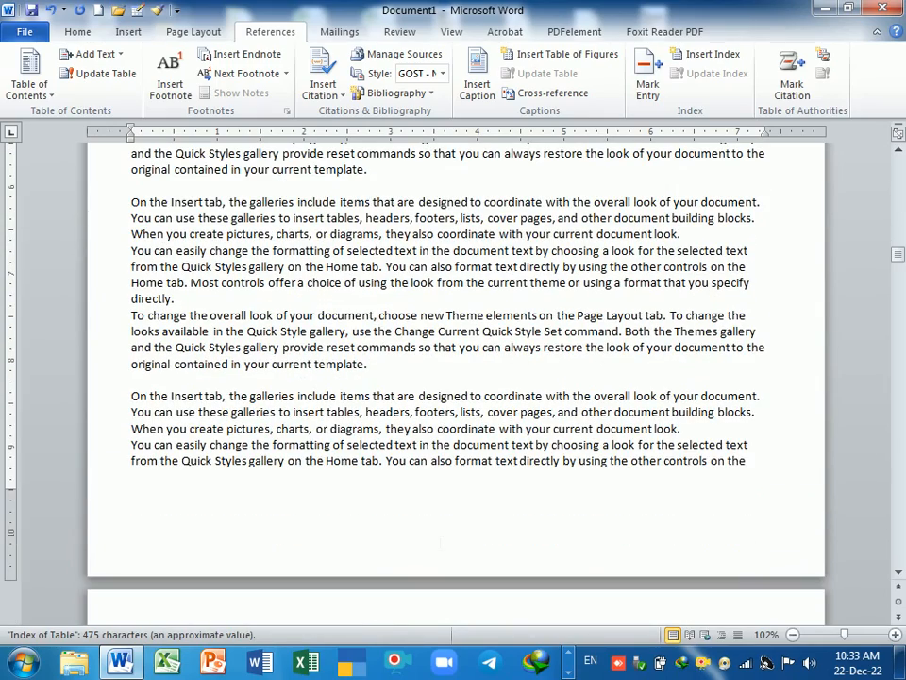
Step: Update only the page numbers of the Book Index table
left_click_drag(900, 255, 899, 160)
left_click(286, 326)
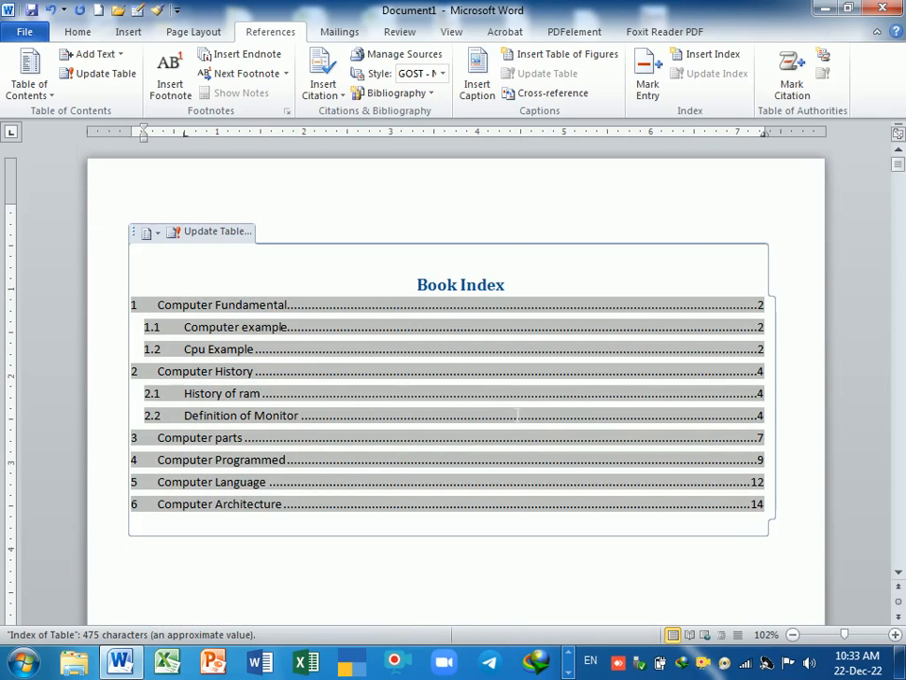
left_click(223, 235)
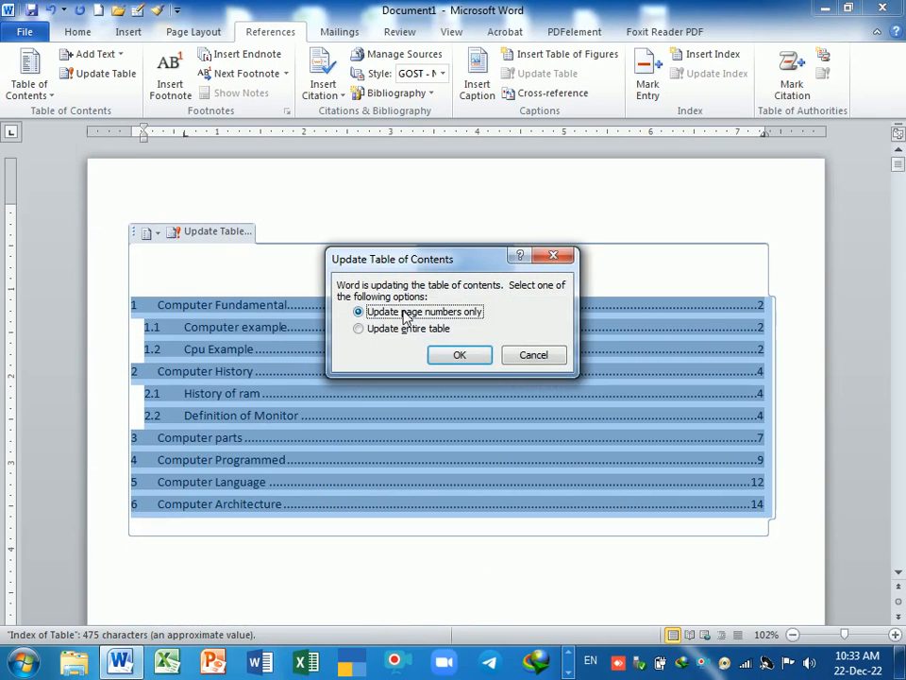
left_click(457, 357)
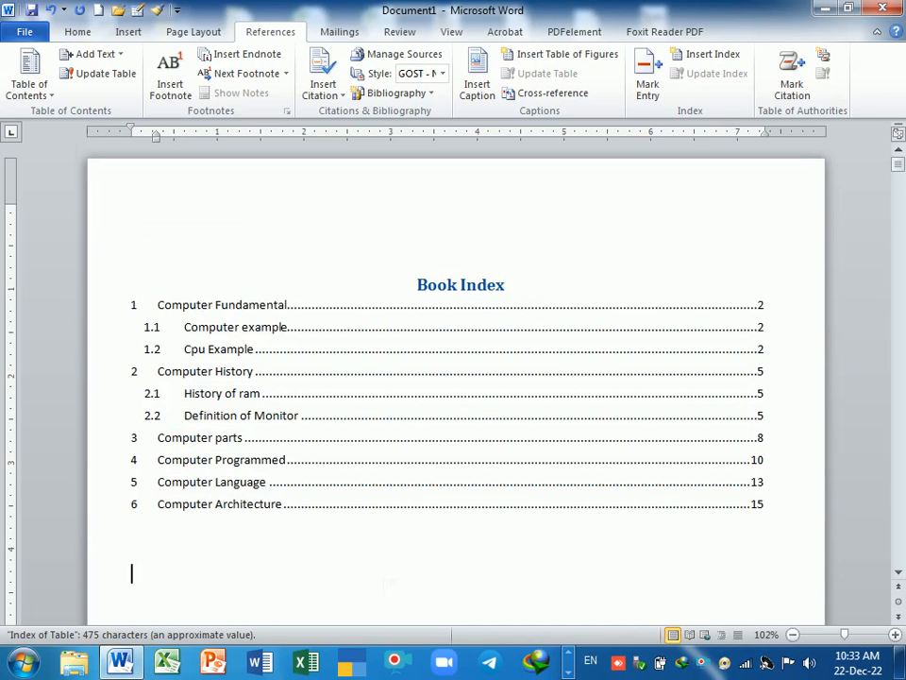
Step: Undo the Book Index page-number update and the inserted page break, and return to the index page
left_click(222, 305, "ctrl")
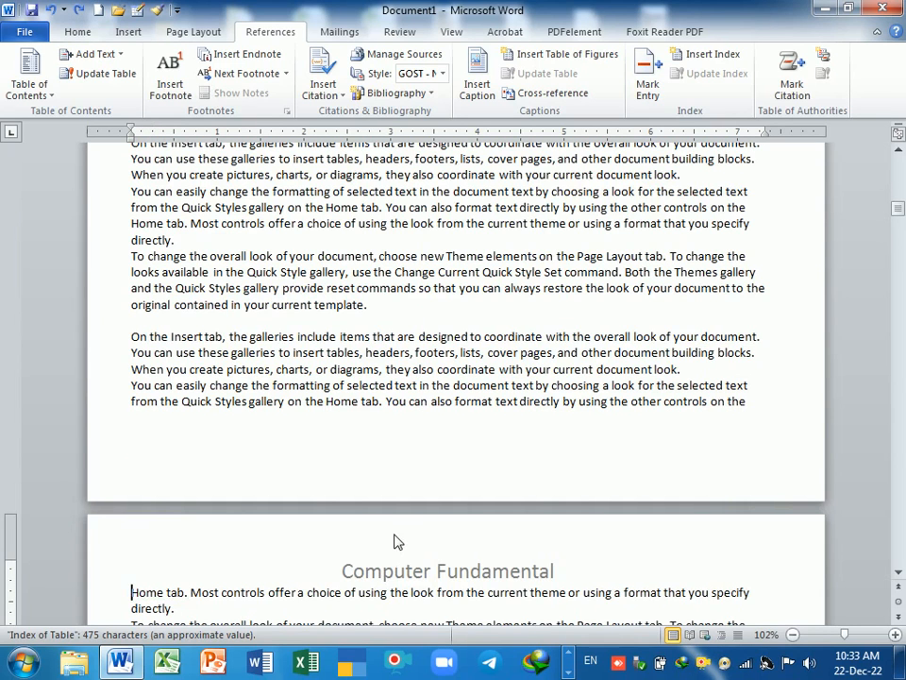
left_click_drag(898, 209, 887, 168)
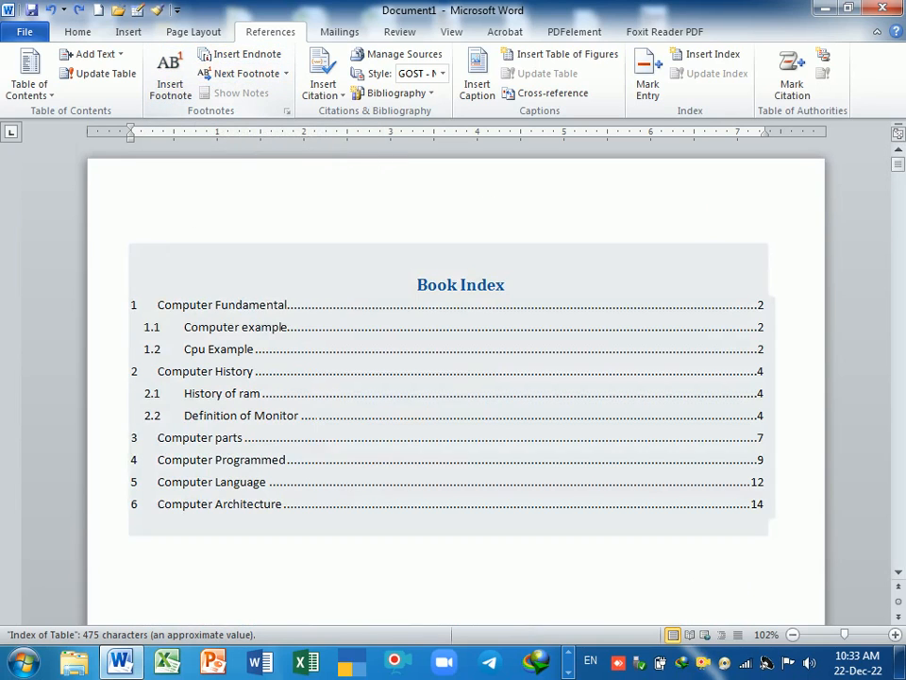
Step: Add a footnote reading "Printer" to the word "coordinate" in the first sentence of the Computer Fundamental chapter
scroll(315, 418, "down", 2)
scroll(456, 377, "down", 15)
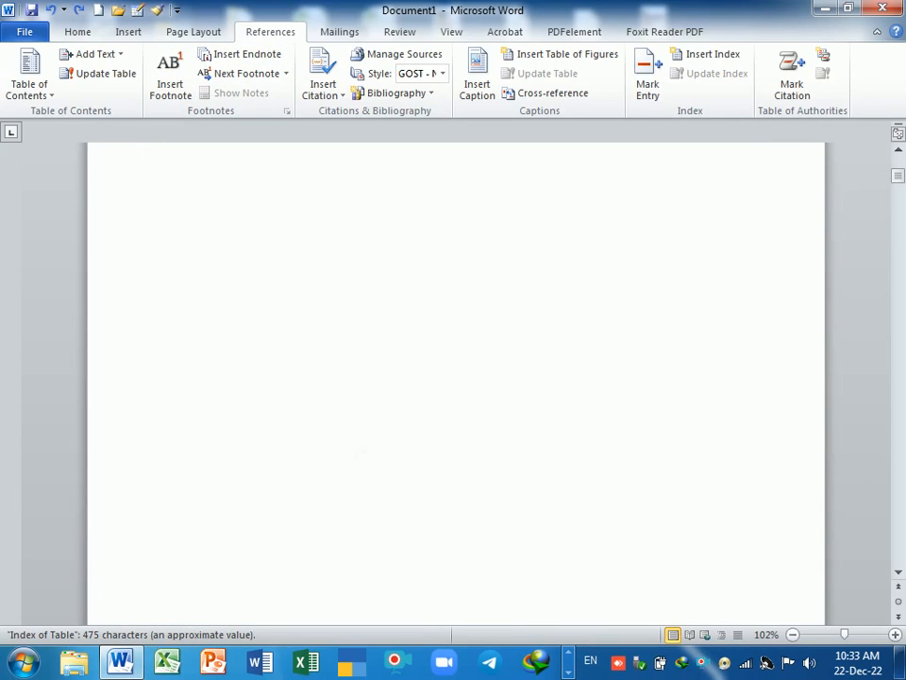
scroll(373, 389, "down", 4)
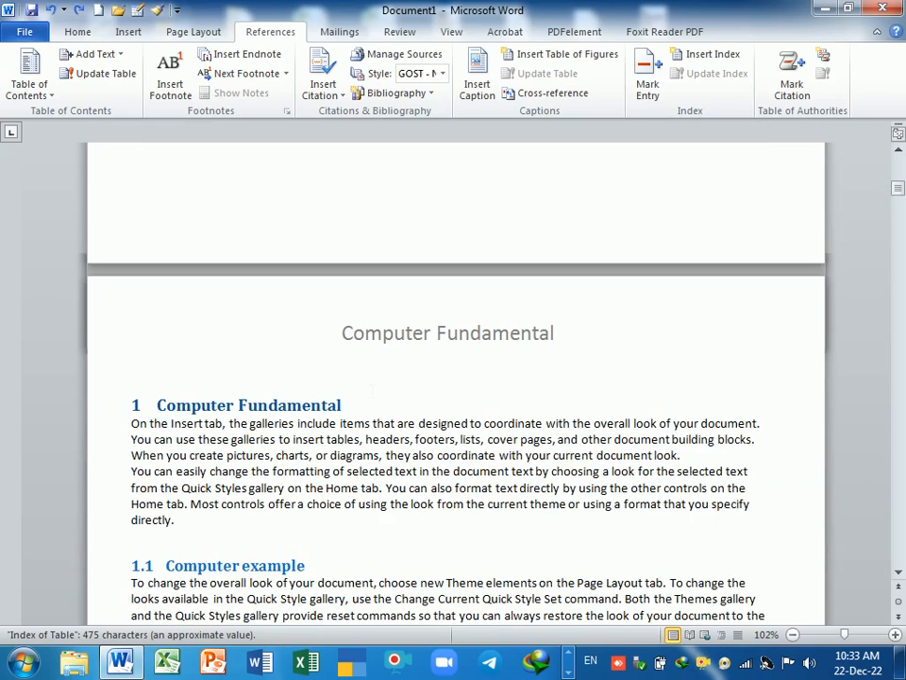
scroll(372, 389, "down", 3)
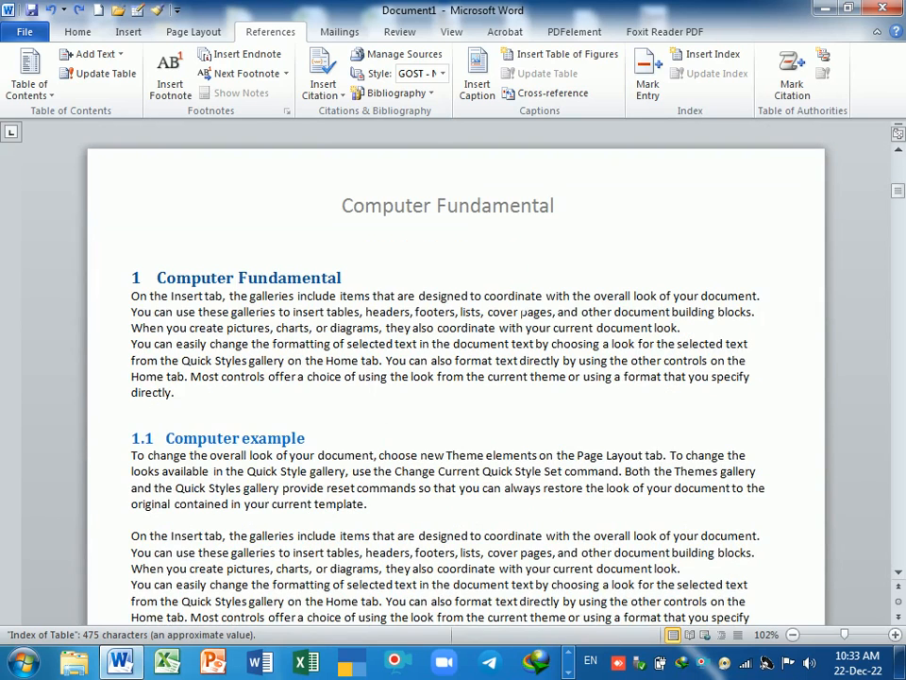
left_click_drag(484, 296, 517, 299)
left_click(490, 298)
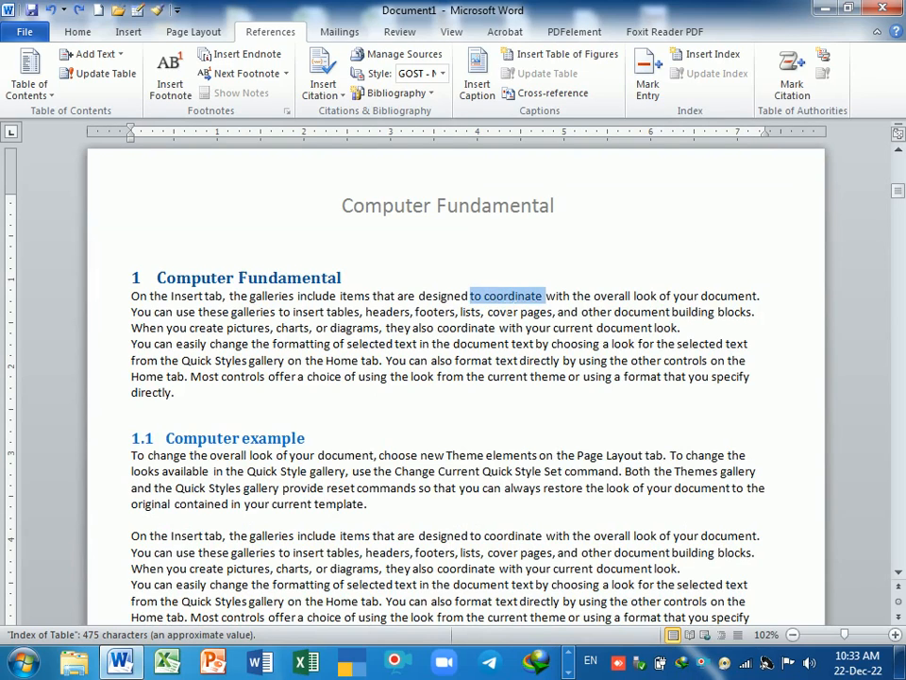
left_click(530, 295)
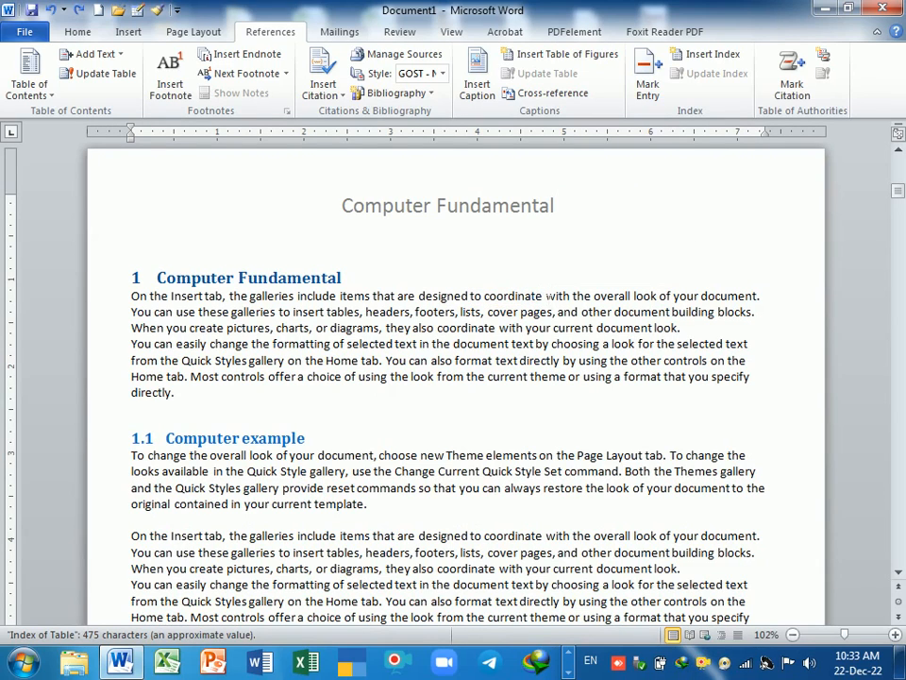
double_click(530, 296)
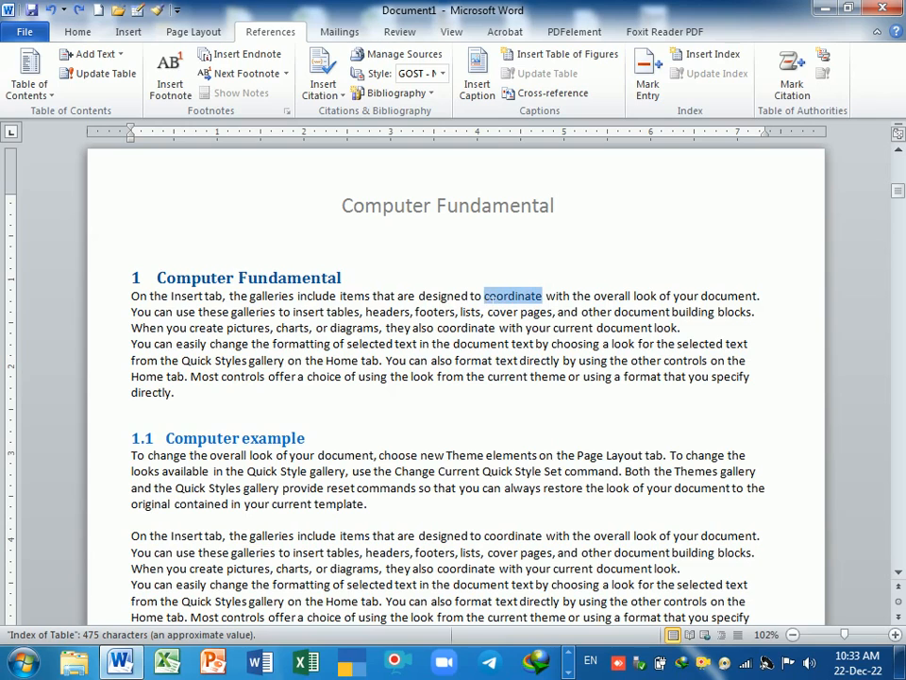
left_click(170, 80)
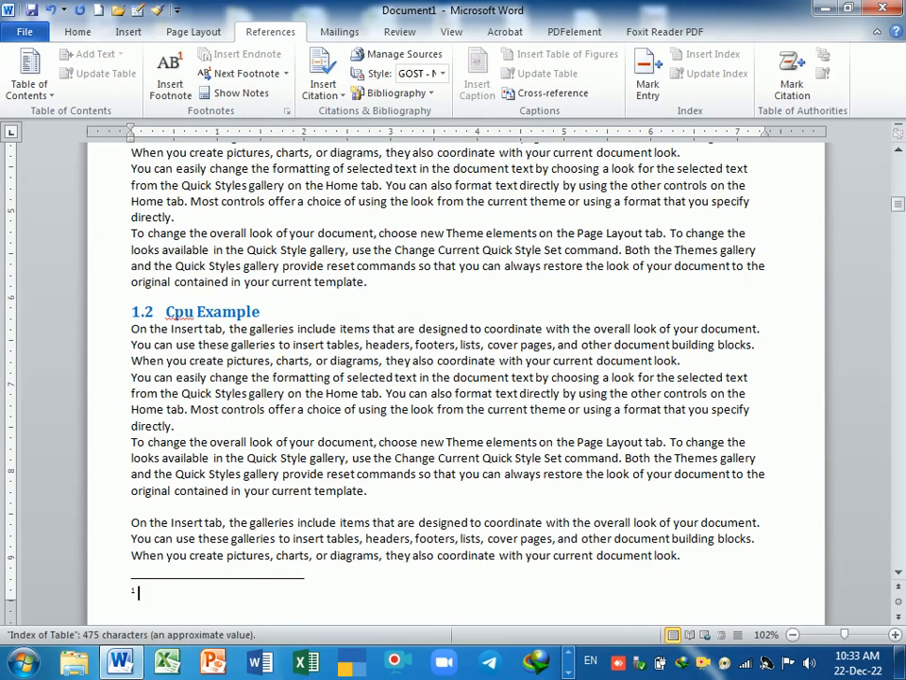
type("printer")
Step: Add a footnote reading "Event" to the word "elements" in the first sentence of section 1.1 Computer example
scroll(454, 378, "up", 10)
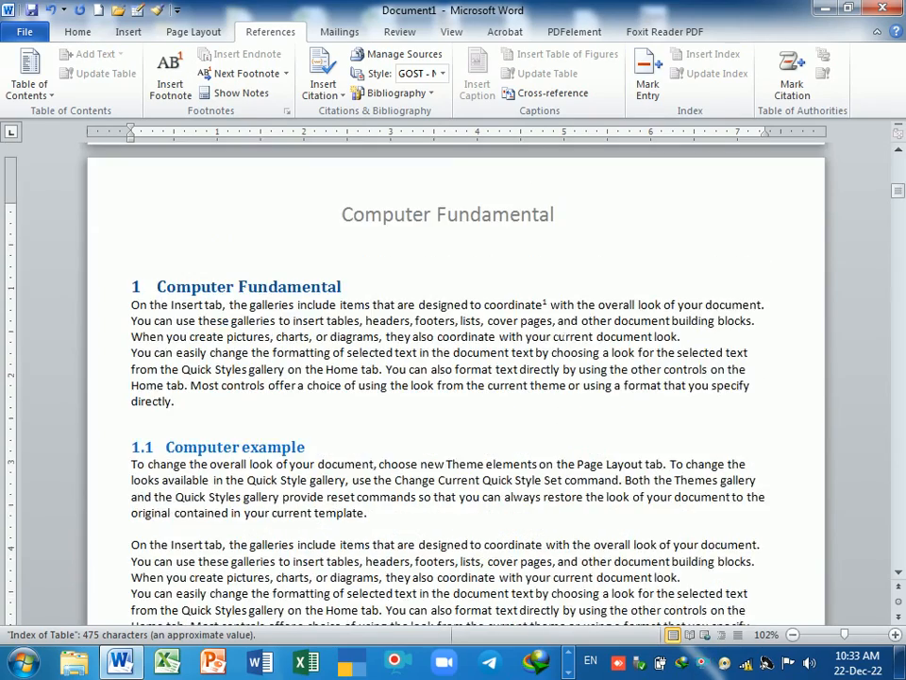
mouse_move(549, 320)
scroll(453, 378, "down", 6)
scroll(454, 378, "down", 5)
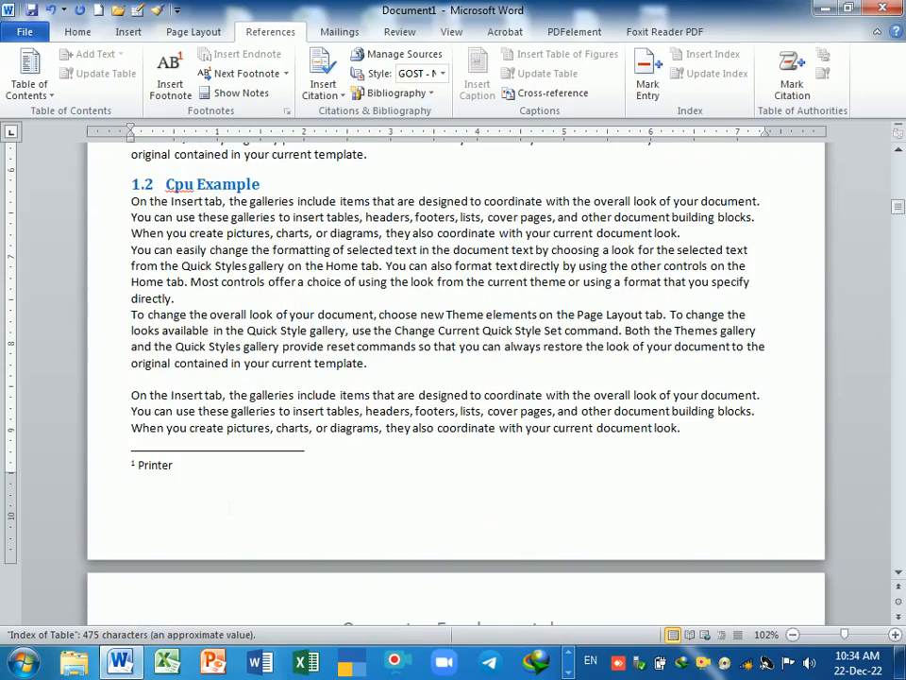
scroll(453, 378, "up", 8)
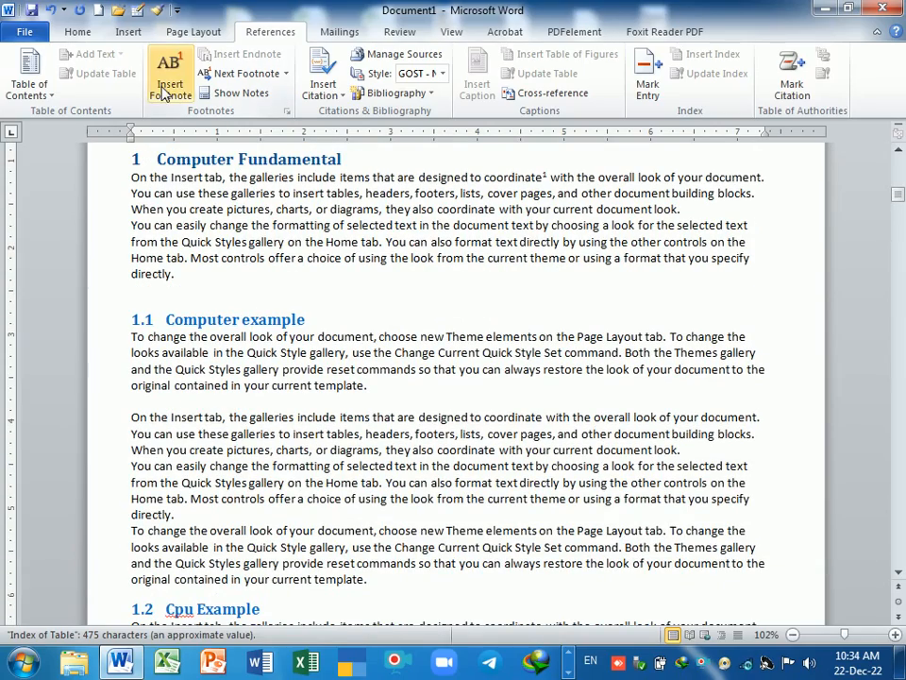
scroll(454, 378, "down", 9)
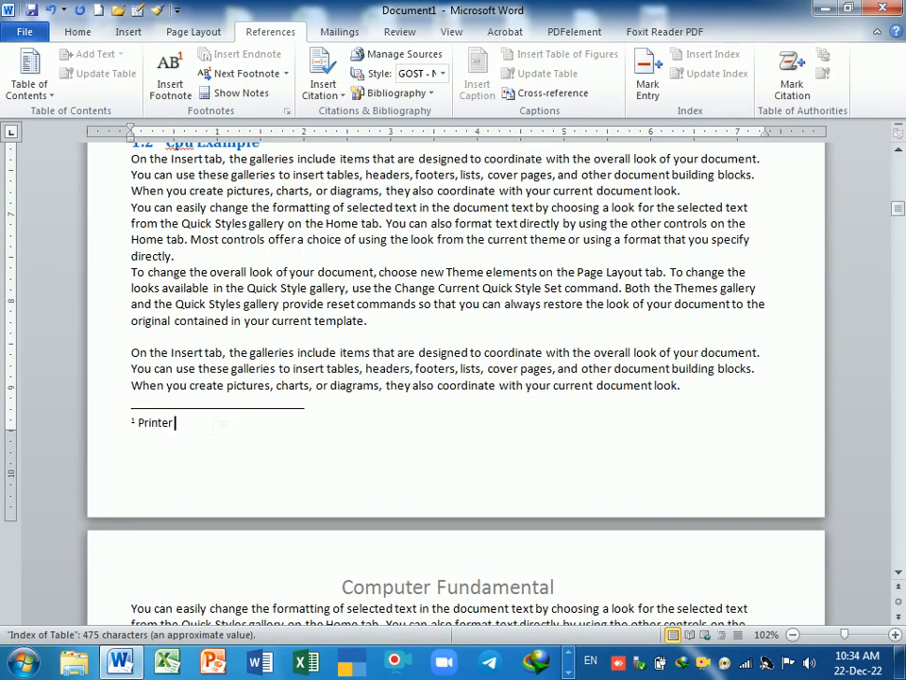
scroll(350, 503, "up", 8)
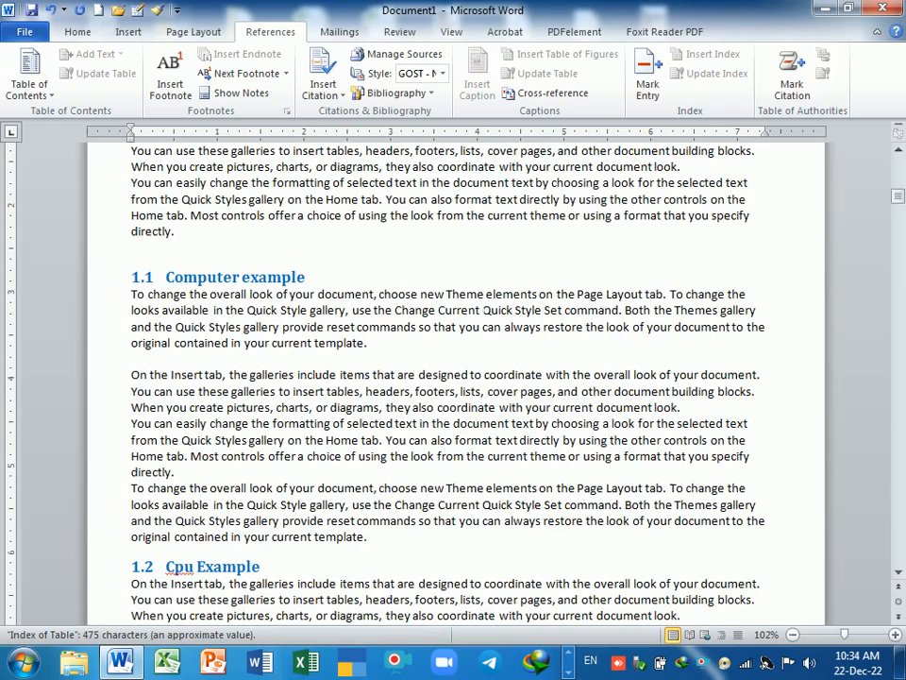
double_click(512, 294)
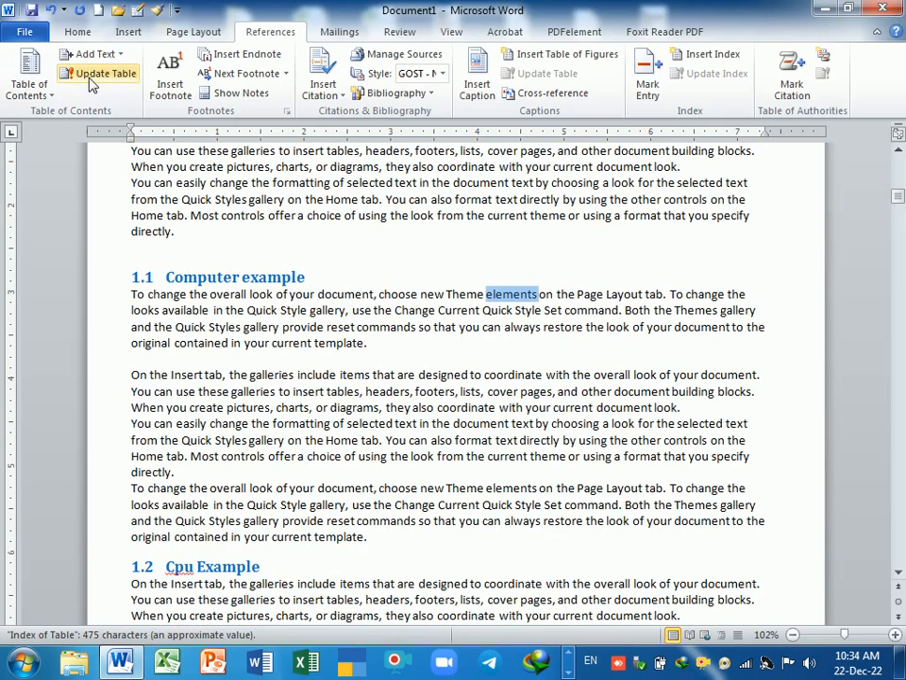
left_click(162, 70)
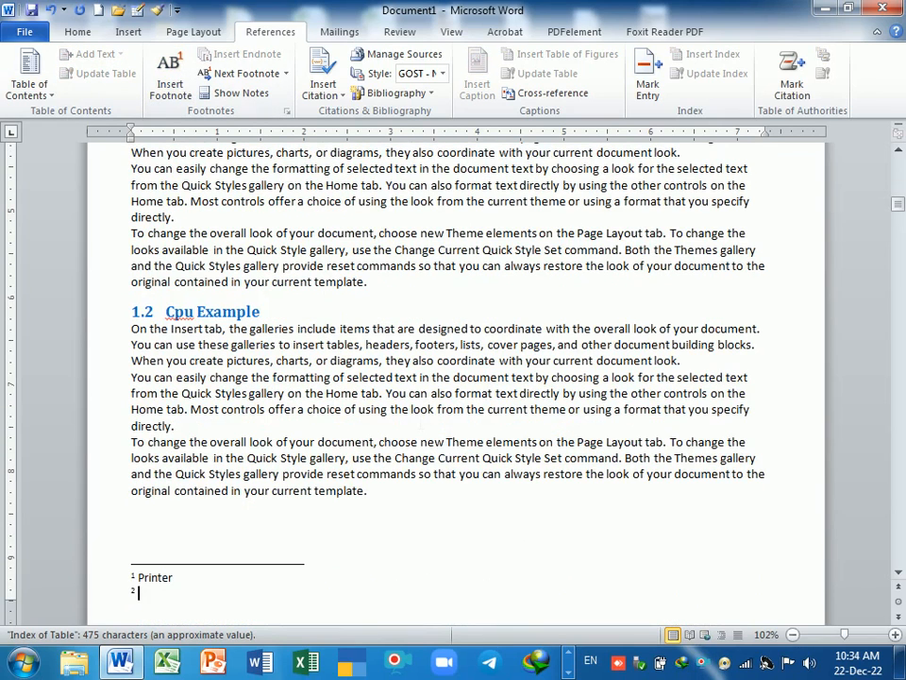
type("Envent")
key("BackSpace")
key("BackSpace")
key("BackSpace")
key("BackSpace")
key("BackSpace")
type("vent")
Step: Add a footnote reading "Document" to the word "Page" in the last paragraph of section 1.1, just above Cpu Example
double_click(585, 233)
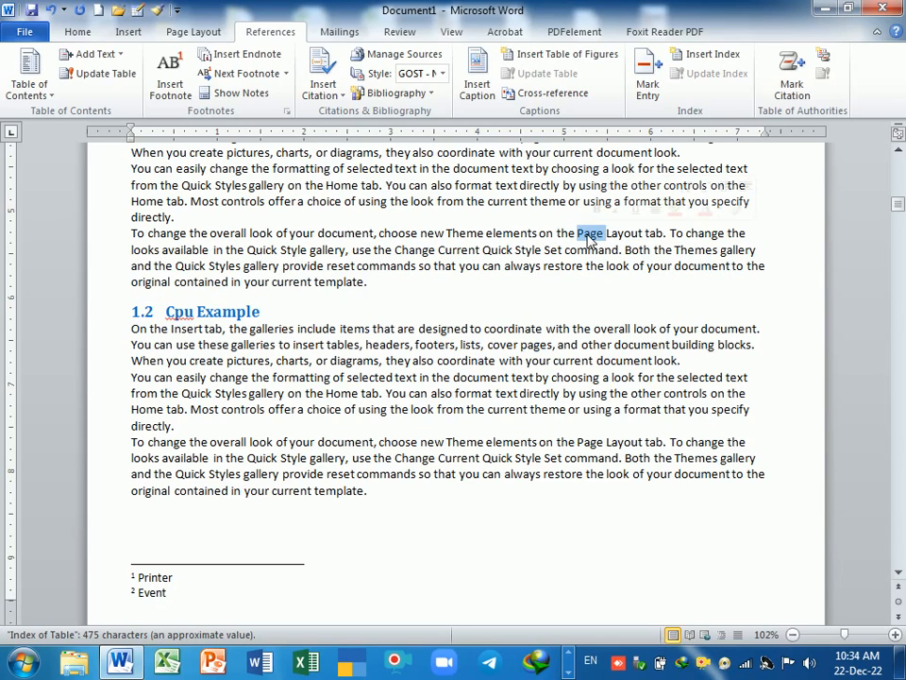
left_click(171, 83)
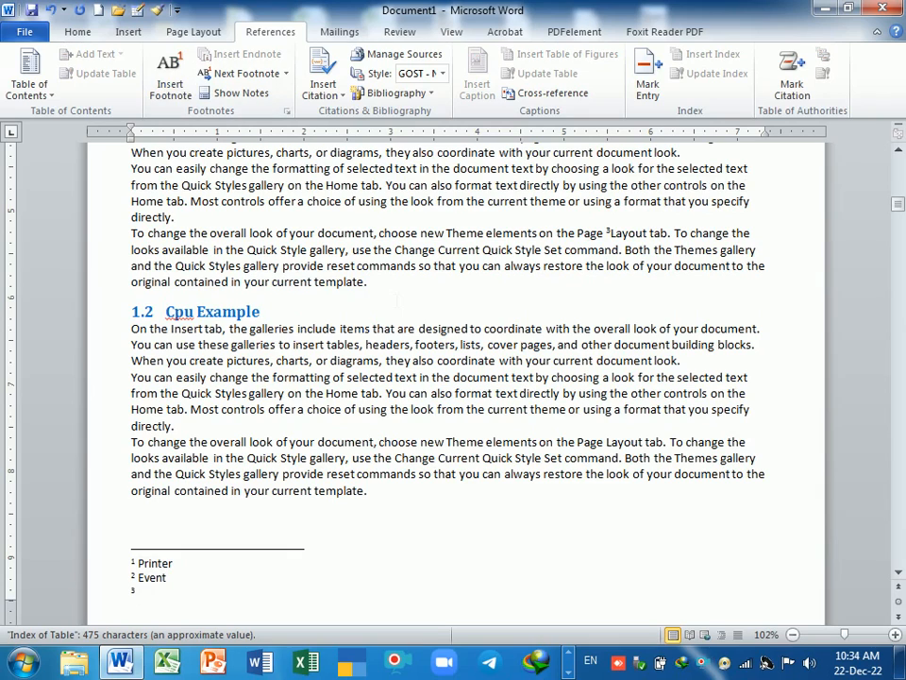
type("Document")
scroll(453, 378, "up", 3)
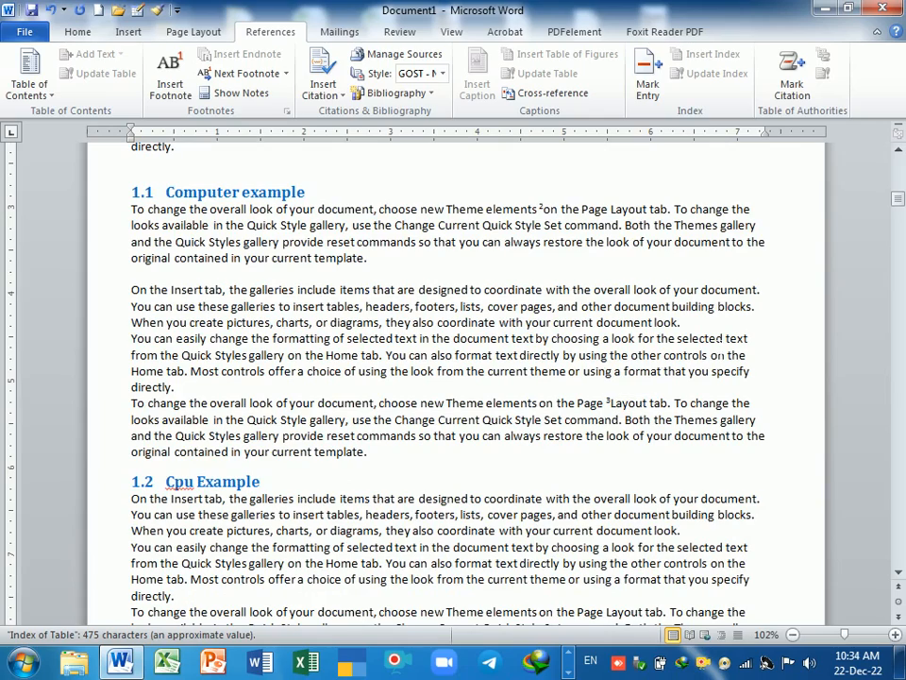
scroll(454, 378, "down", 6)
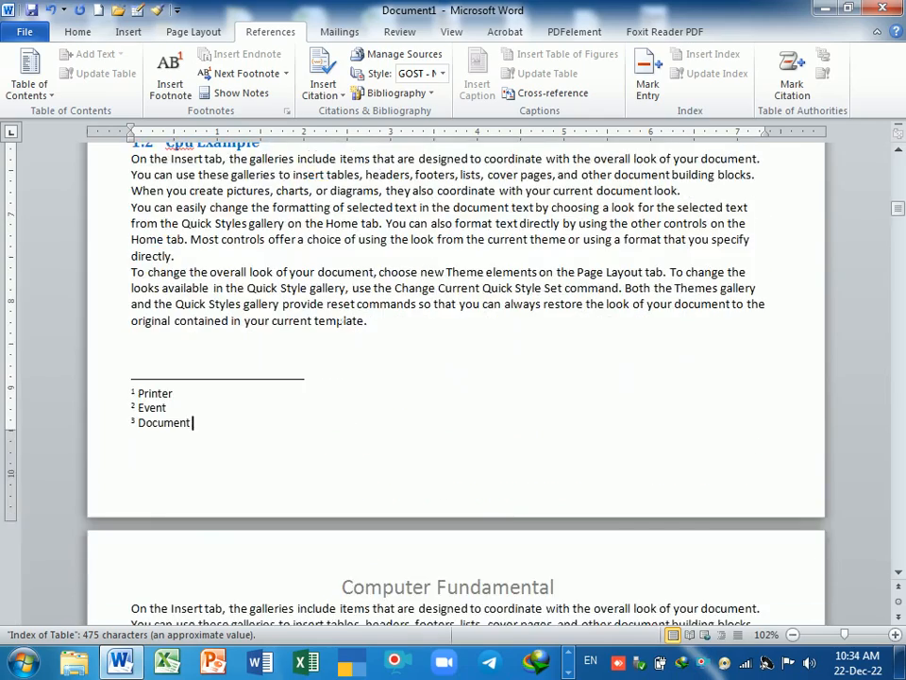
Step: Add an endnote reading "Page , file" to the word "document" in the first sentence of the Computer Fundamental chapter
scroll(453, 378, "up", 8)
scroll(453, 378, "up", 5)
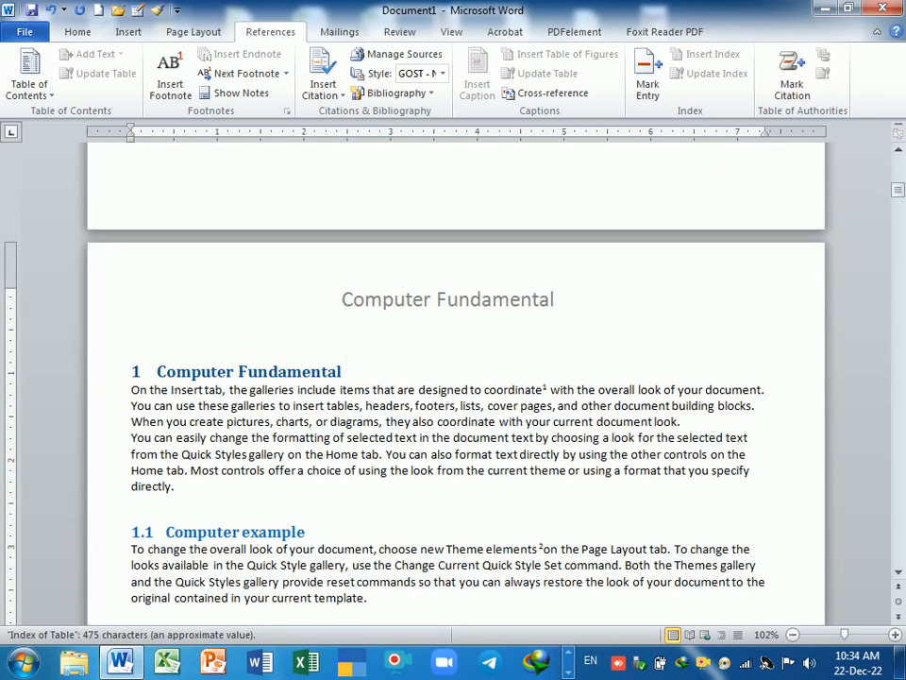
double_click(734, 389)
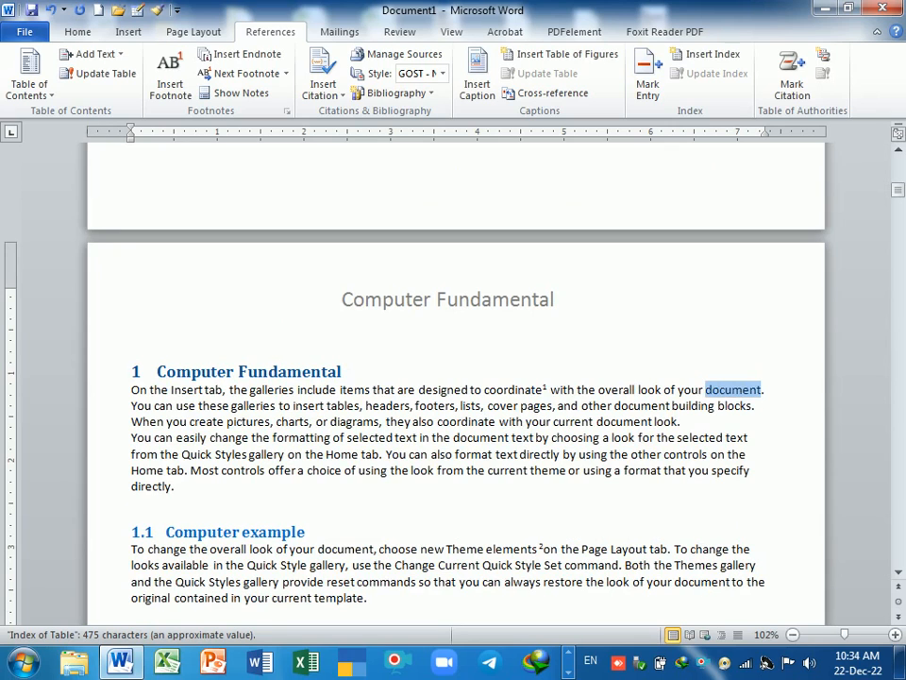
left_click(247, 54)
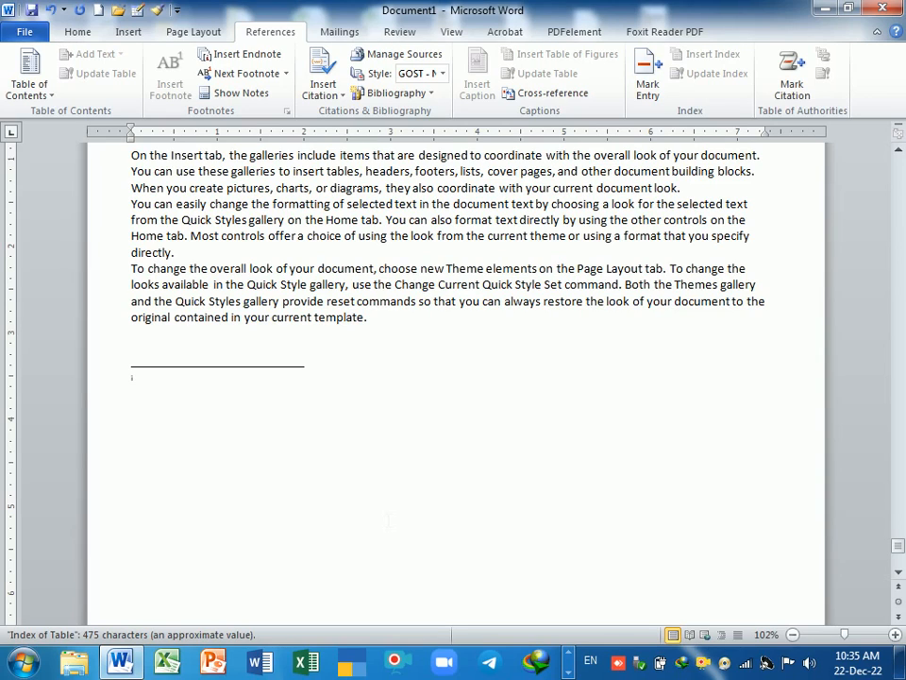
type("Page , file")
Step: Add an endnote reading "Recently" to the word "current" in the body text on the document's last page
double_click(573, 188)
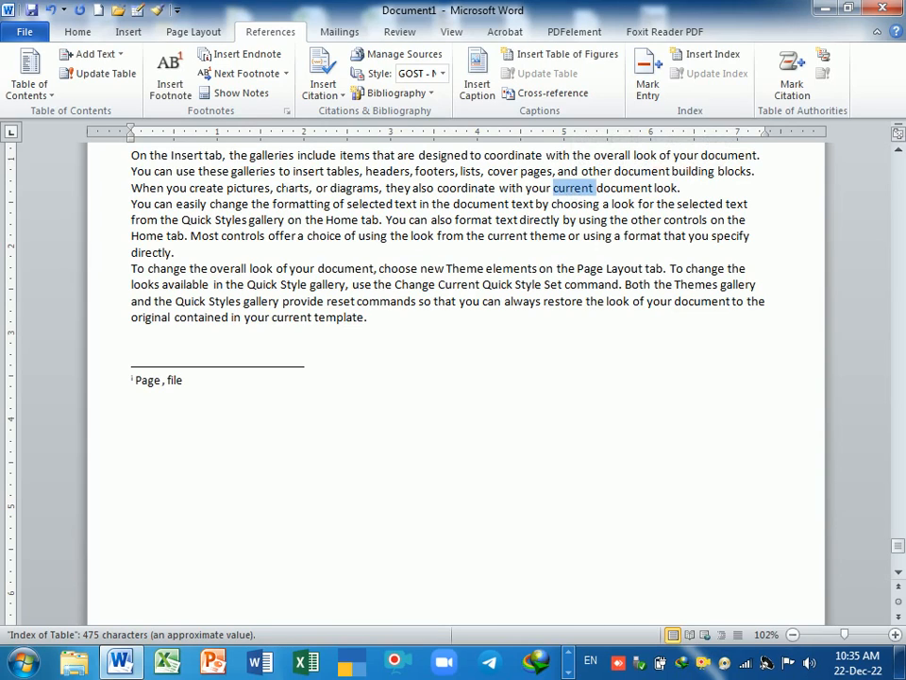
left_click(238, 53)
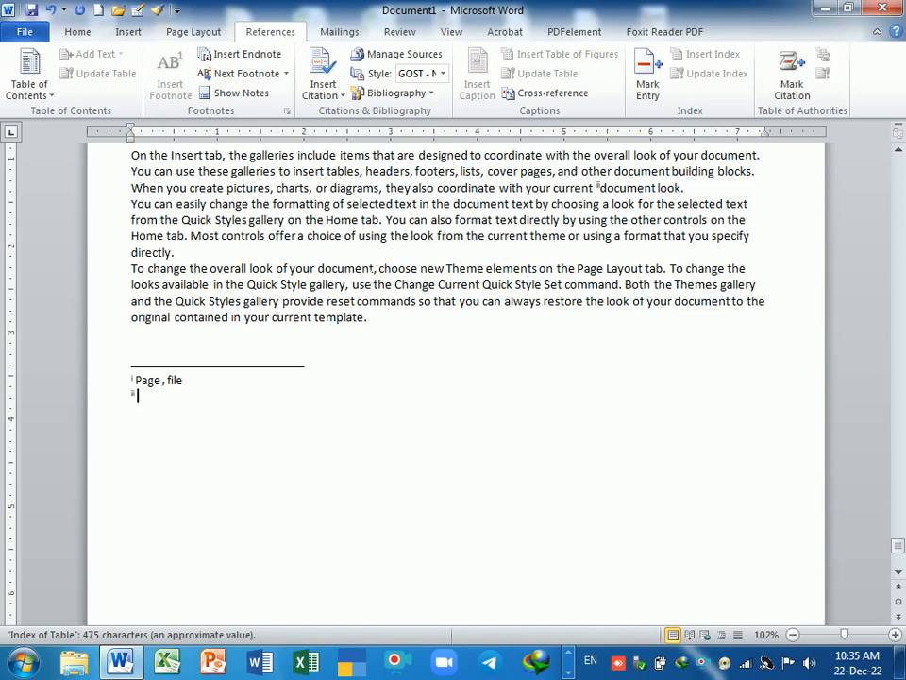
type("Recently")
Step: Add an endnote reading "Design" to the word "Theme" in the last paragraph of the document
left_click_drag(446, 269, 485, 269)
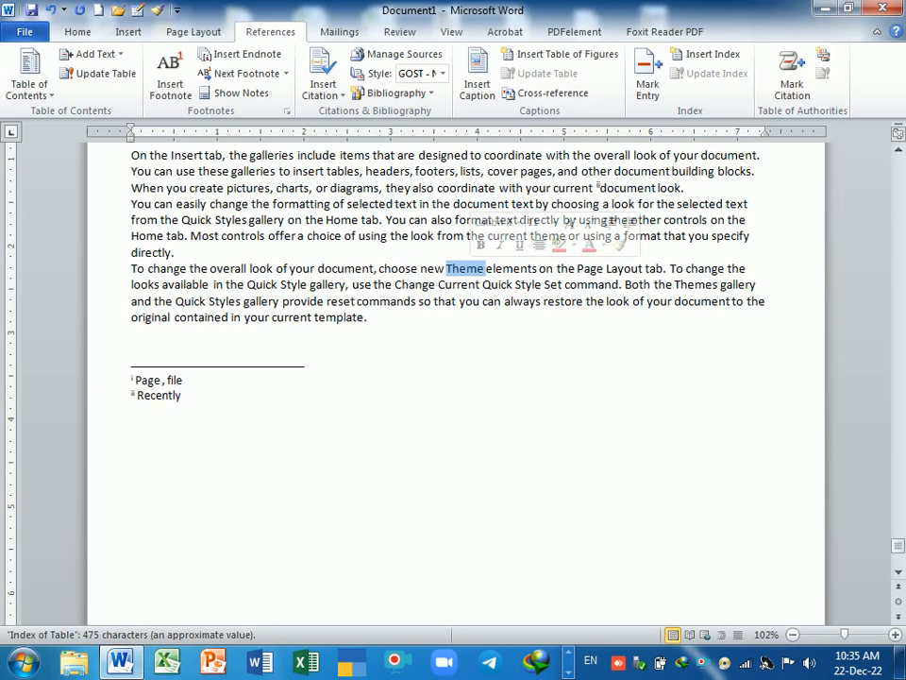
left_click(244, 55)
type("e")
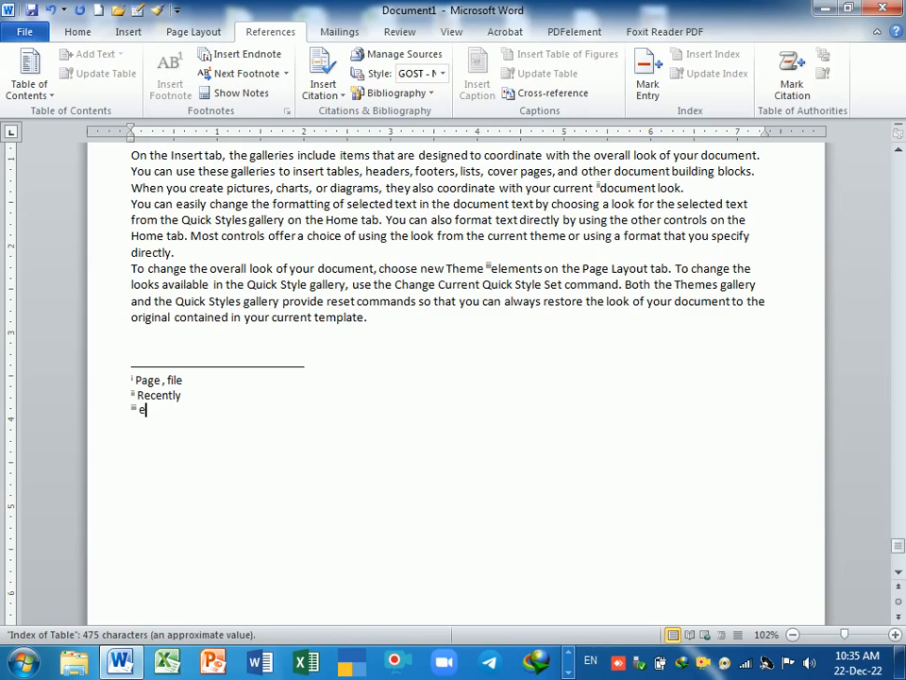
key("BackSpace")
type("desgin")
Step: Browse the notes with Next Footnote from the index page, and go back with Previous Footnote to the first footnote reference
left_click_drag(898, 545, 900, 163)
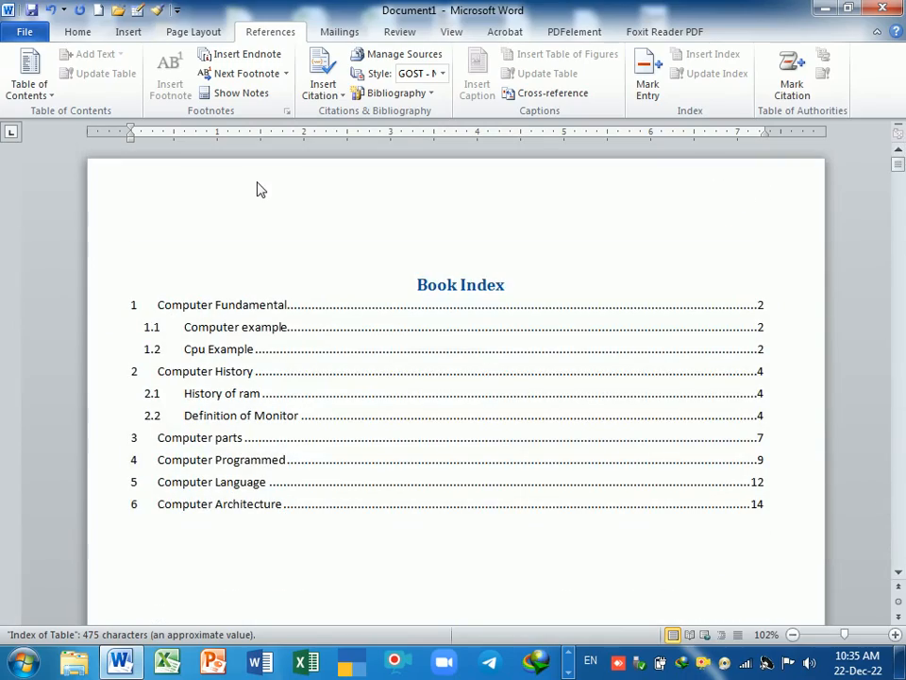
left_click(260, 75)
left_click(261, 76)
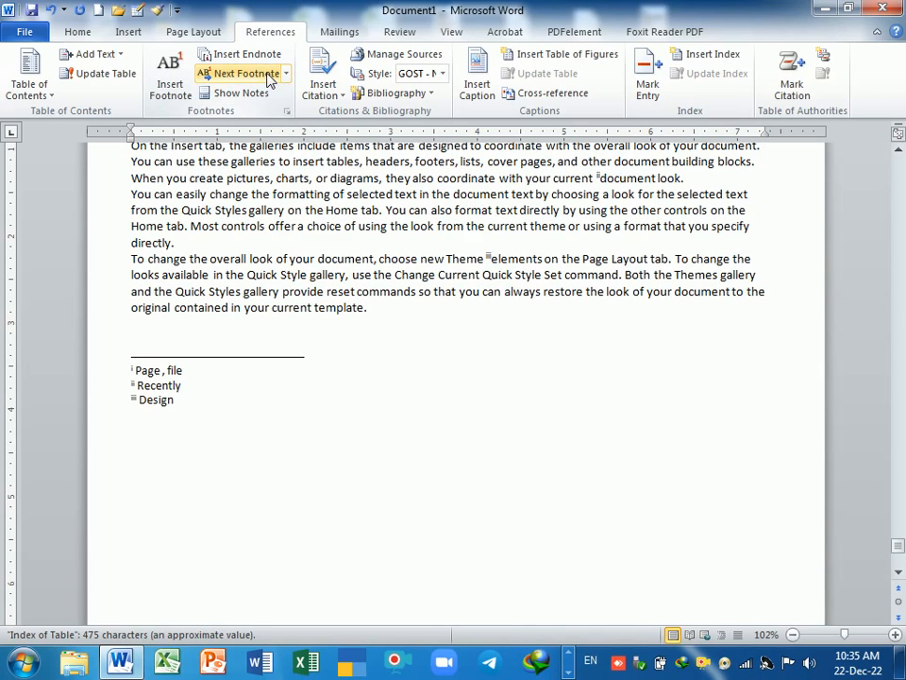
left_click(287, 73)
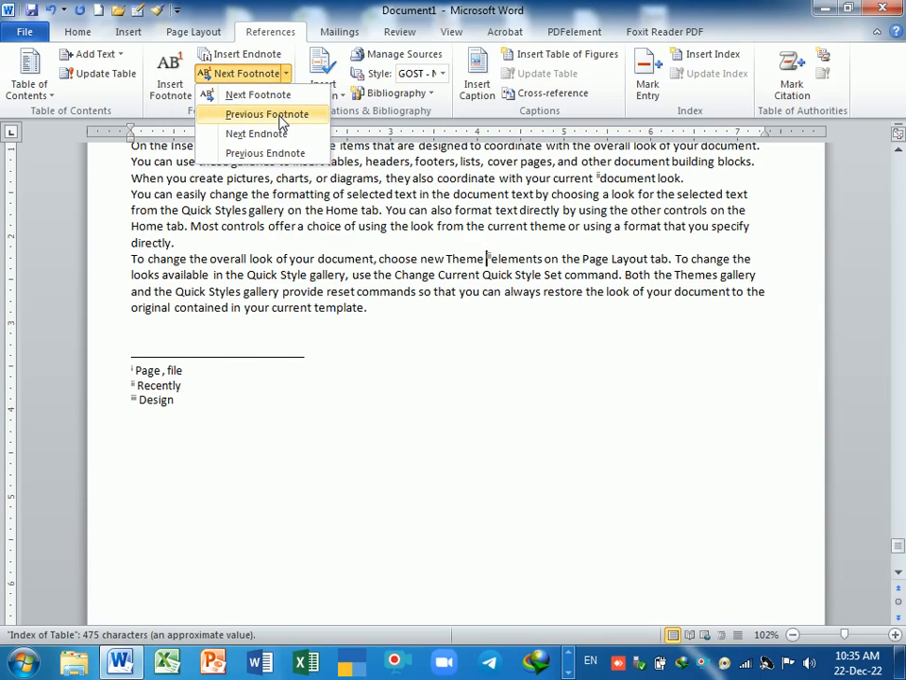
left_click(265, 114)
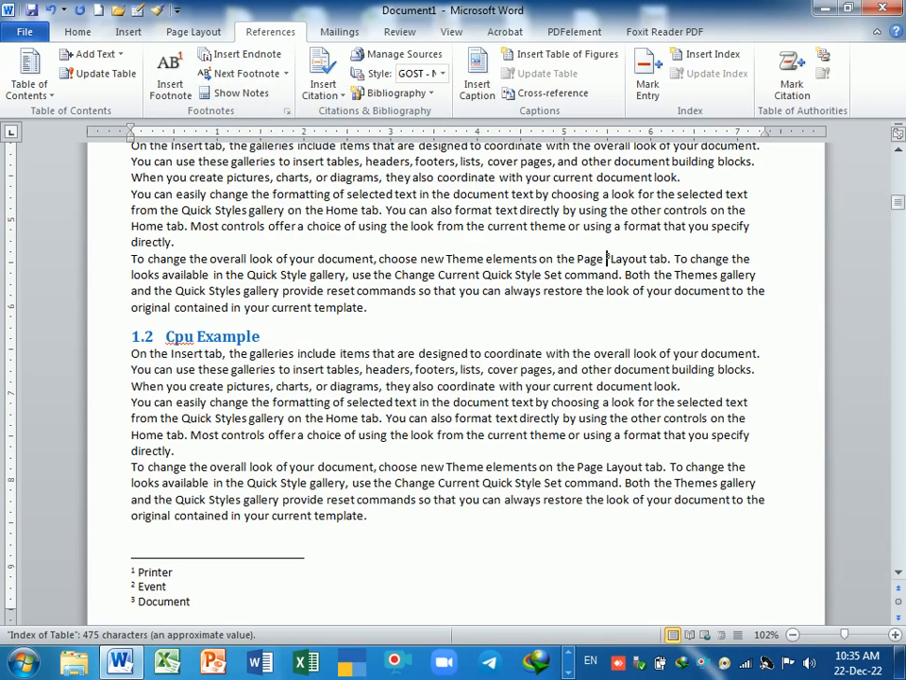
left_click(287, 74)
left_click(265, 114)
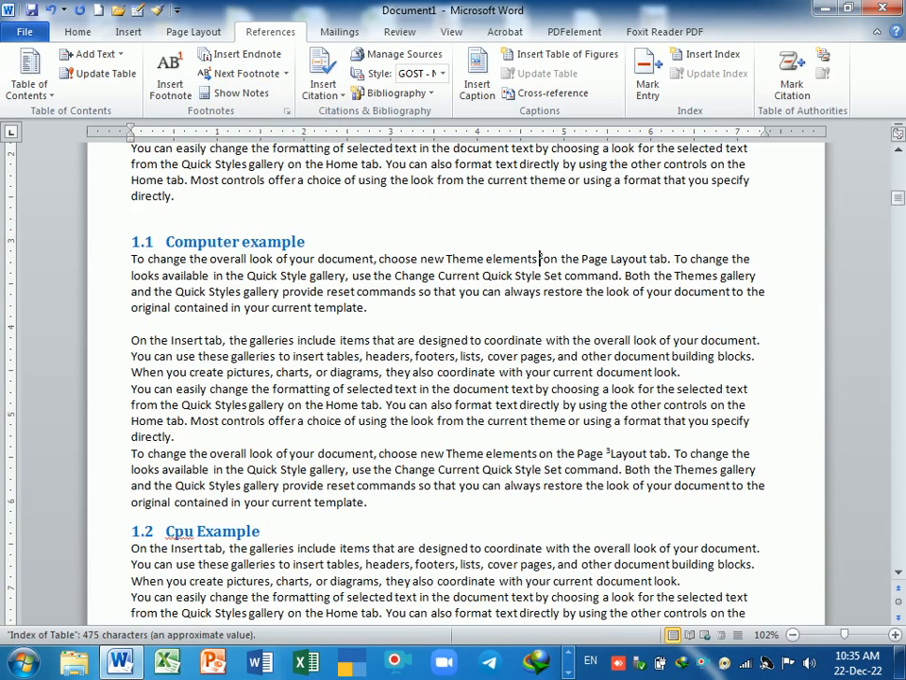
left_click(286, 74)
left_click(266, 114)
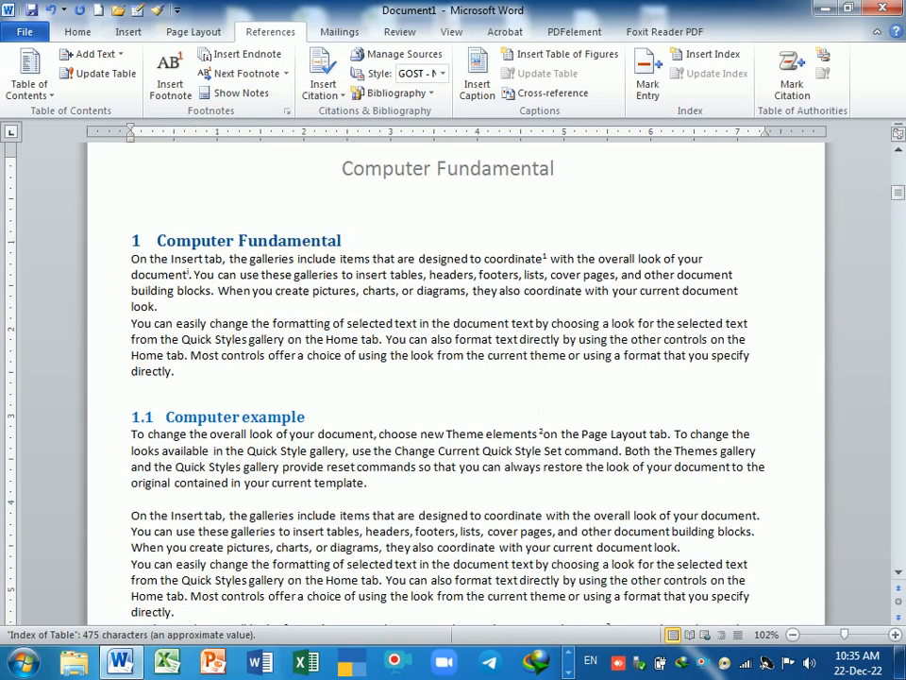
Step: Use Show Notes to view the footnote area, and place the cursor at the end of the "Document" footnote
left_click(231, 98)
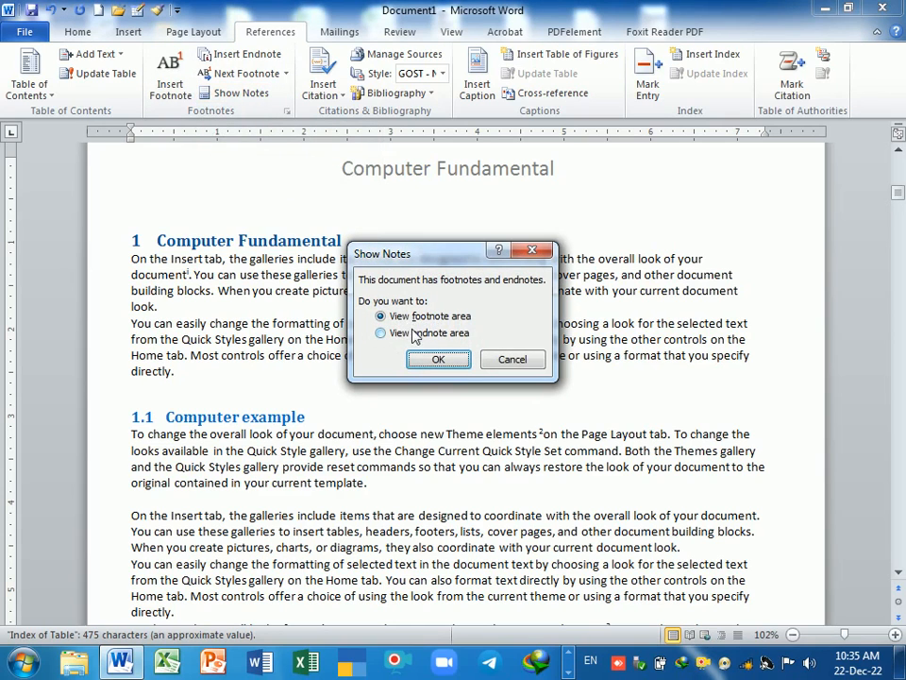
left_click(444, 361)
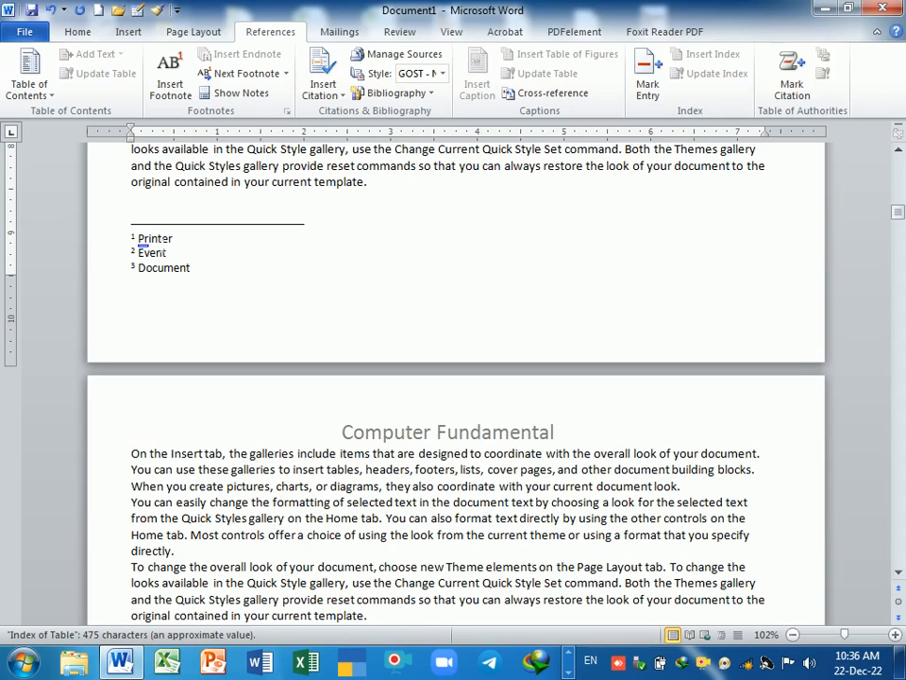
left_click(193, 268)
key("ctrl+h")
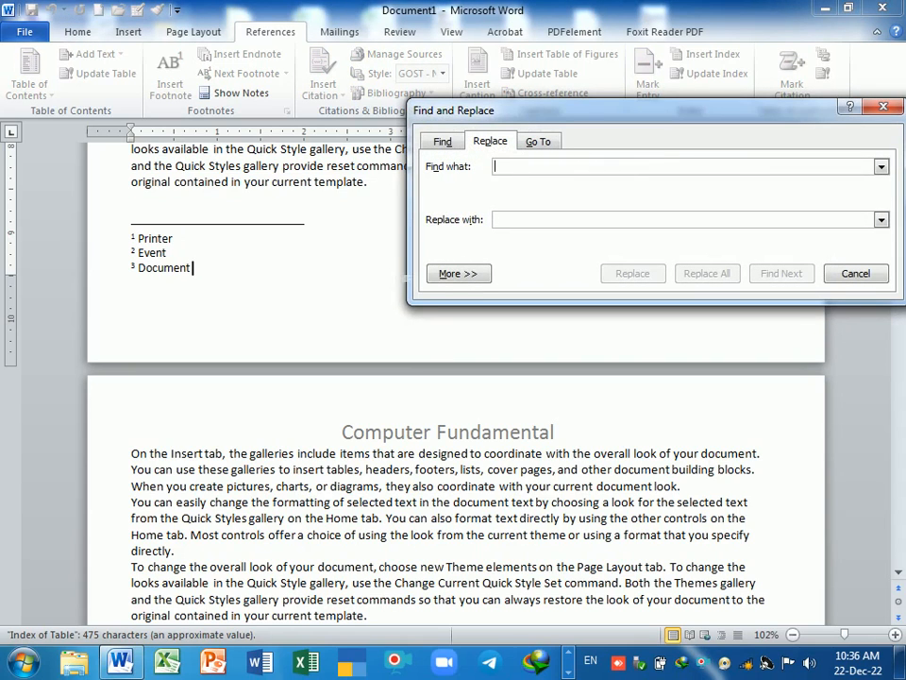
left_click(884, 106)
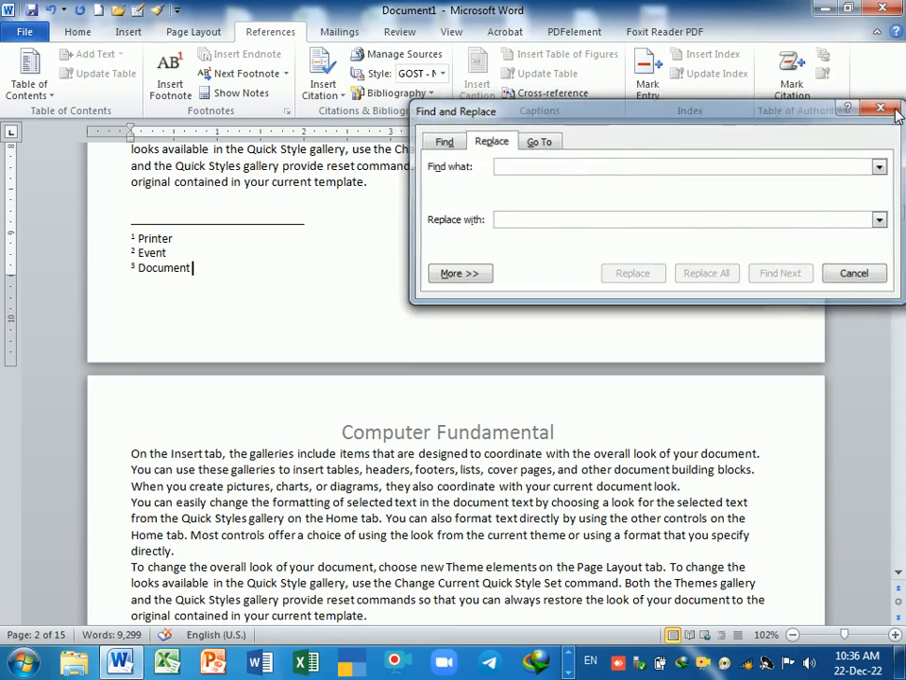
Step: Use Go To to move forward and back through the footnotes, and go to the next endnote
key("ctrl+g")
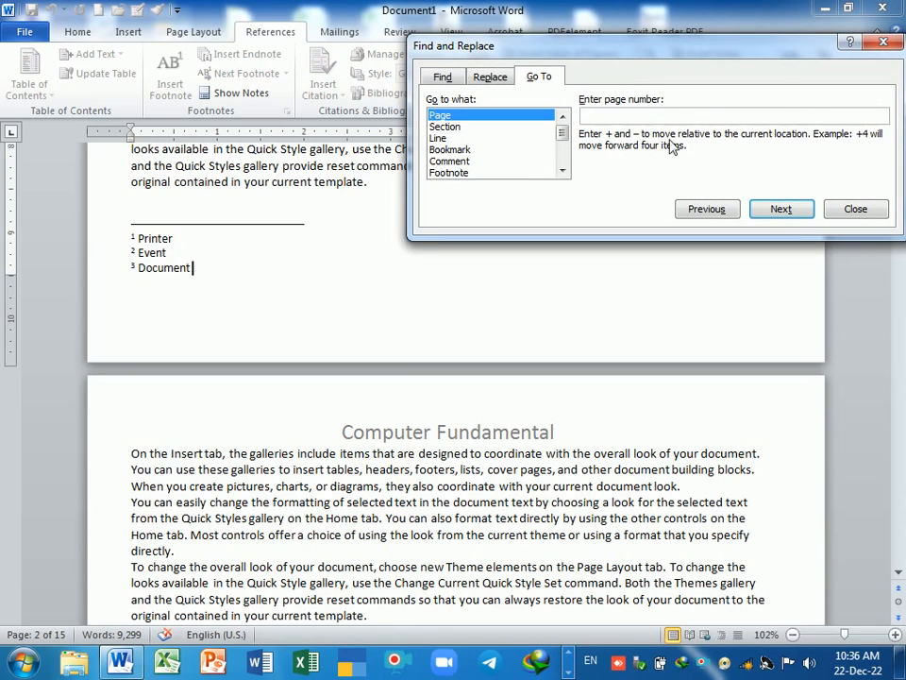
left_click(560, 171)
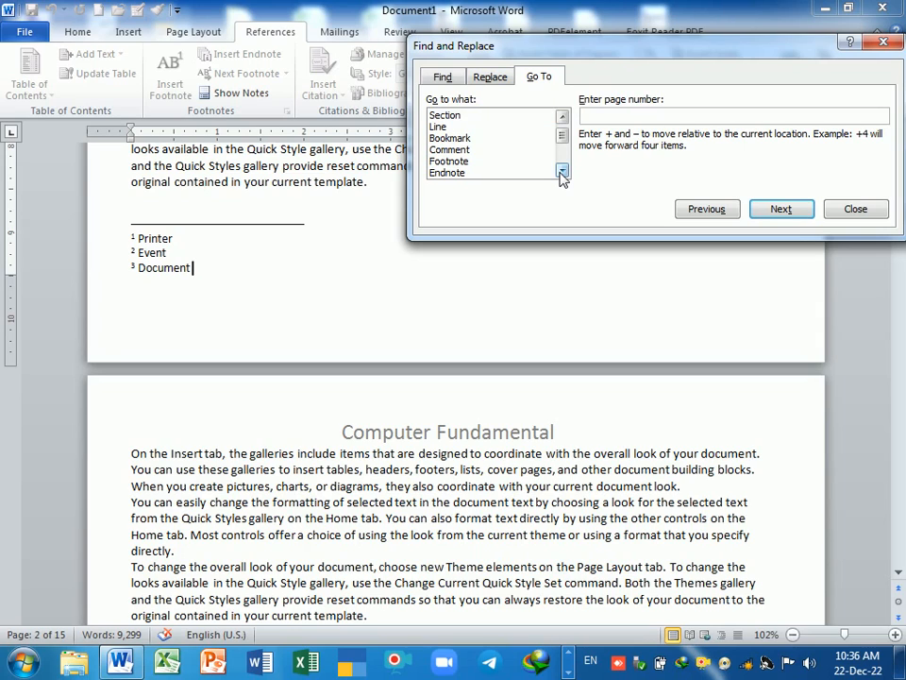
left_click(562, 172)
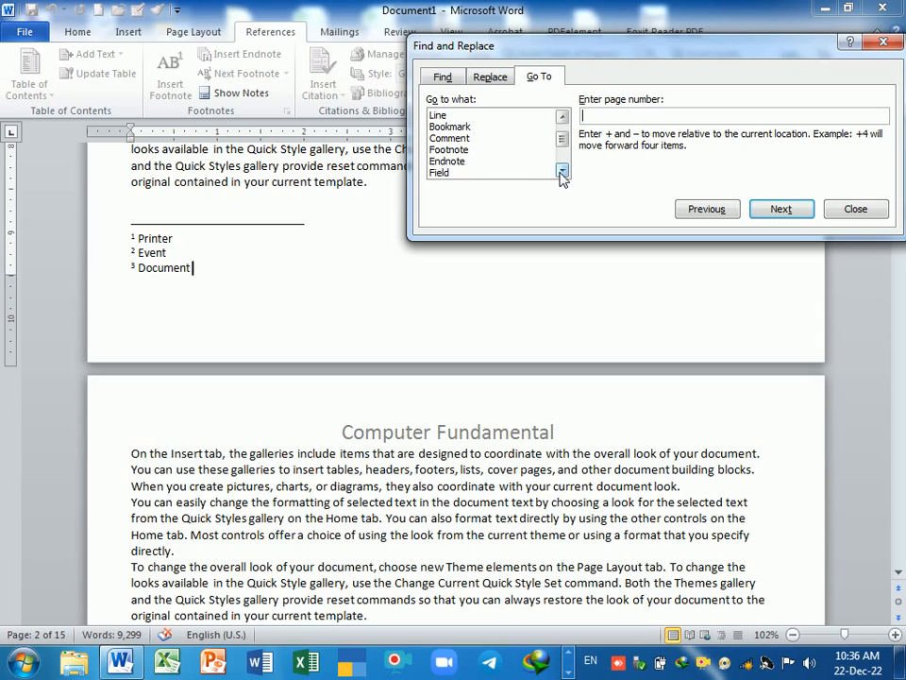
left_click(448, 151)
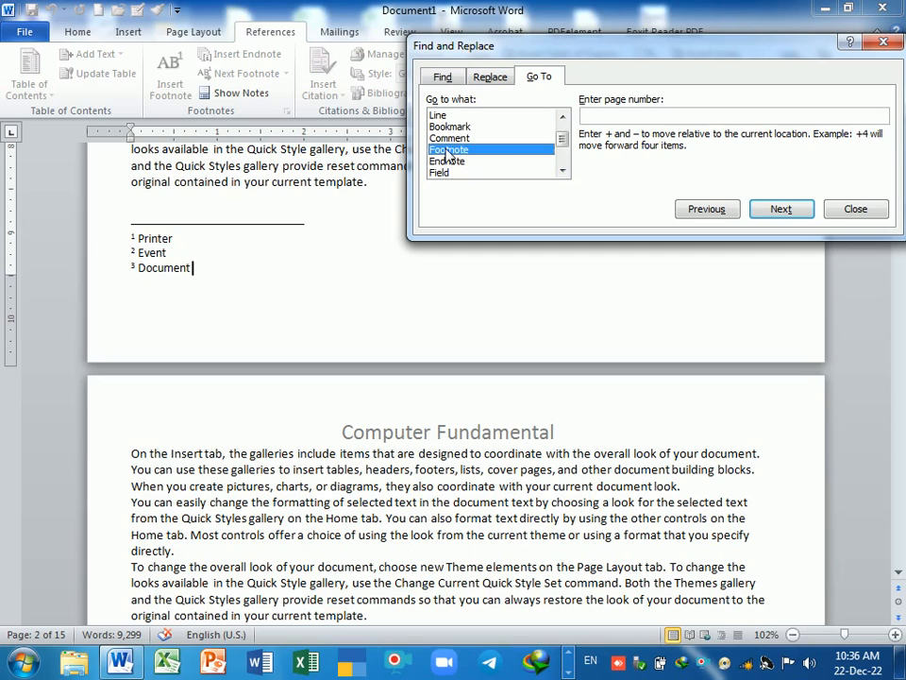
left_click(780, 213)
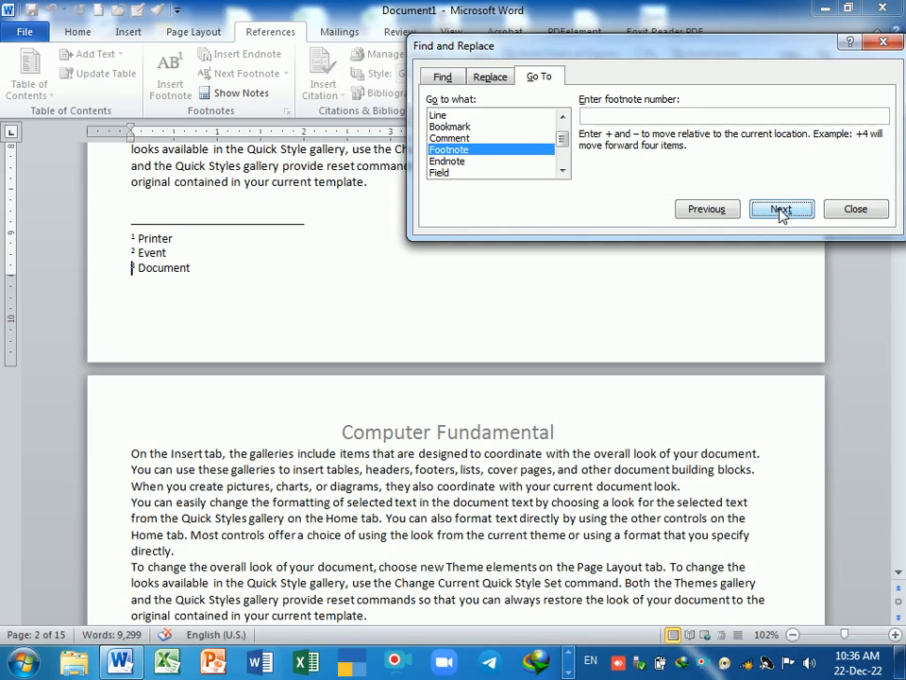
left_click(718, 212)
left_click(716, 211)
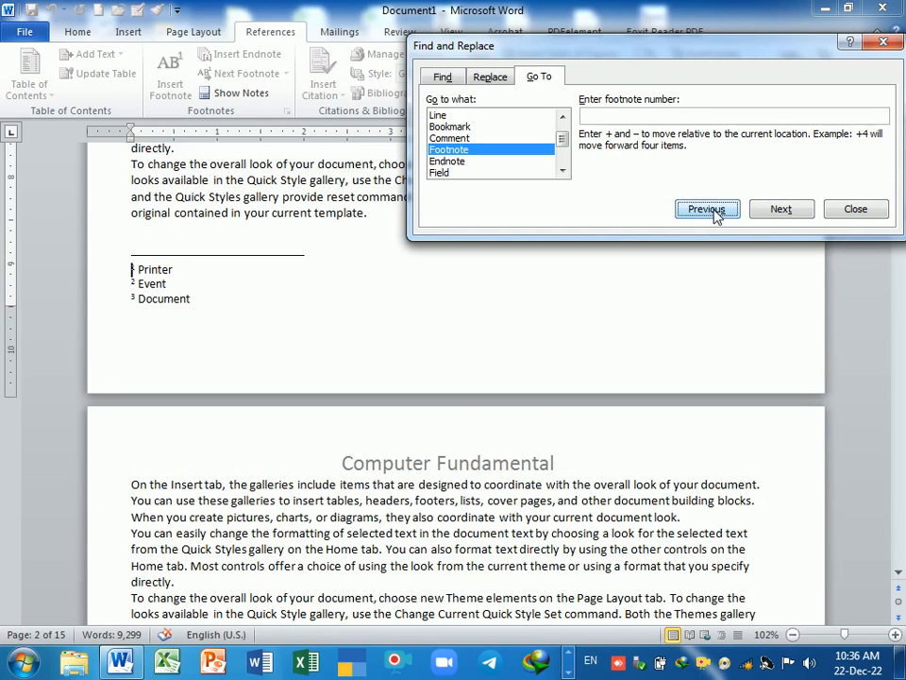
left_click(779, 213)
left_click(779, 213)
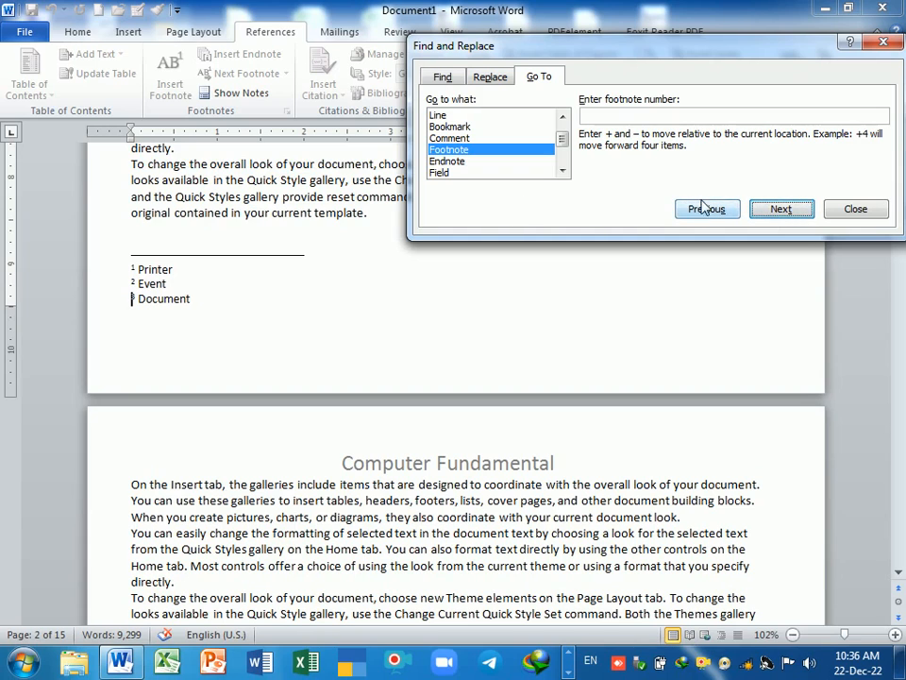
left_click(461, 161)
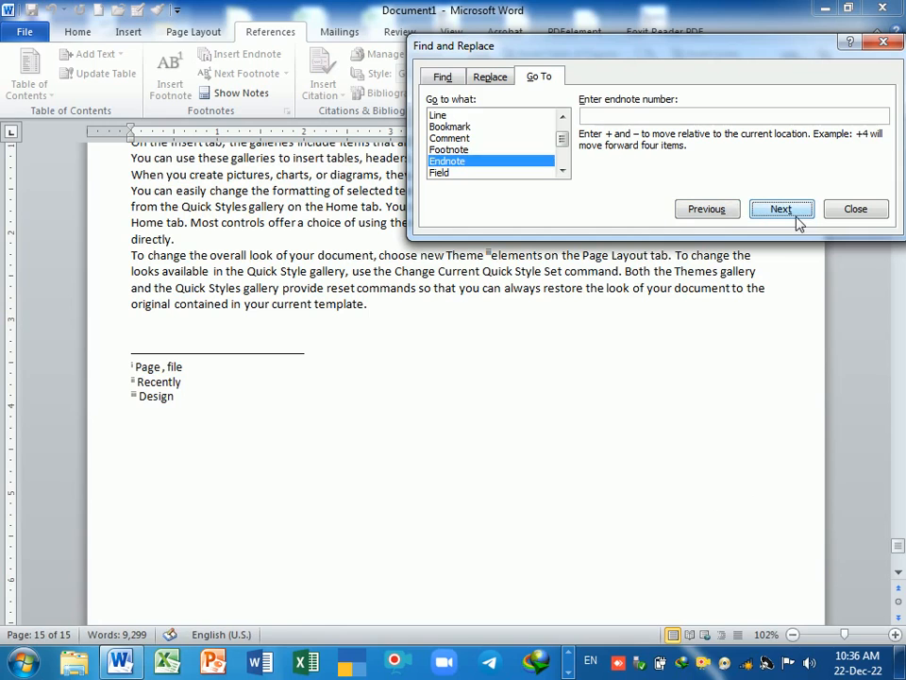
left_click(854, 208)
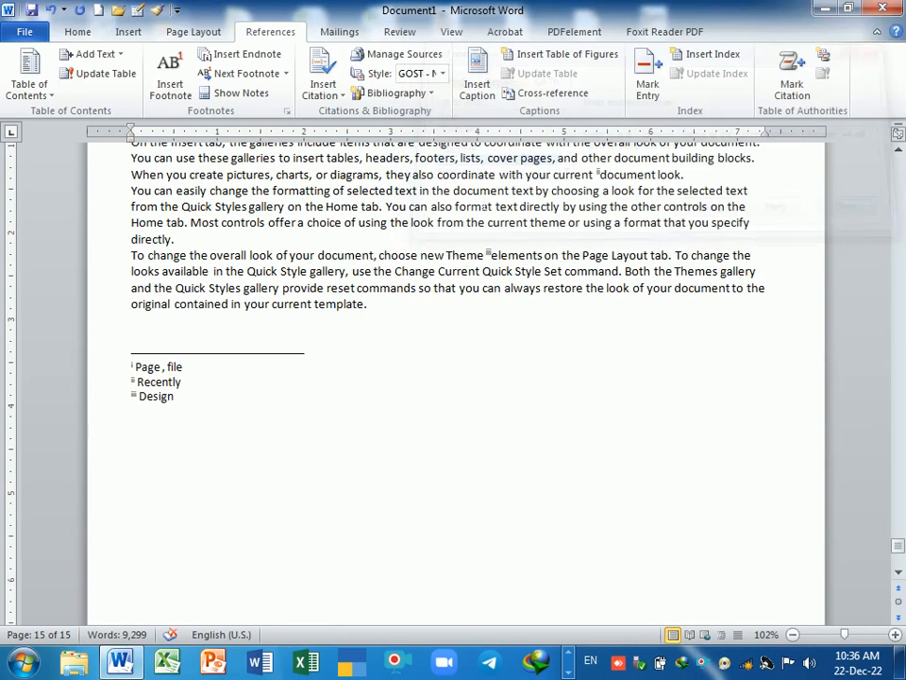
Step: Use Show Notes to view the endnote area, and examine the endnotes and their references on the last page
left_click(251, 97)
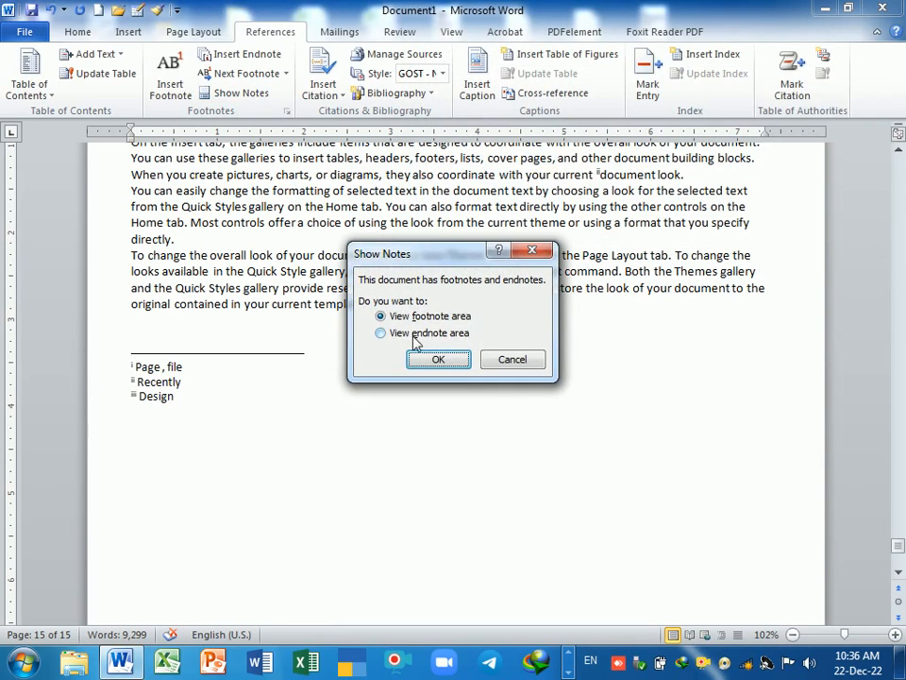
left_click(416, 332)
left_click(440, 358)
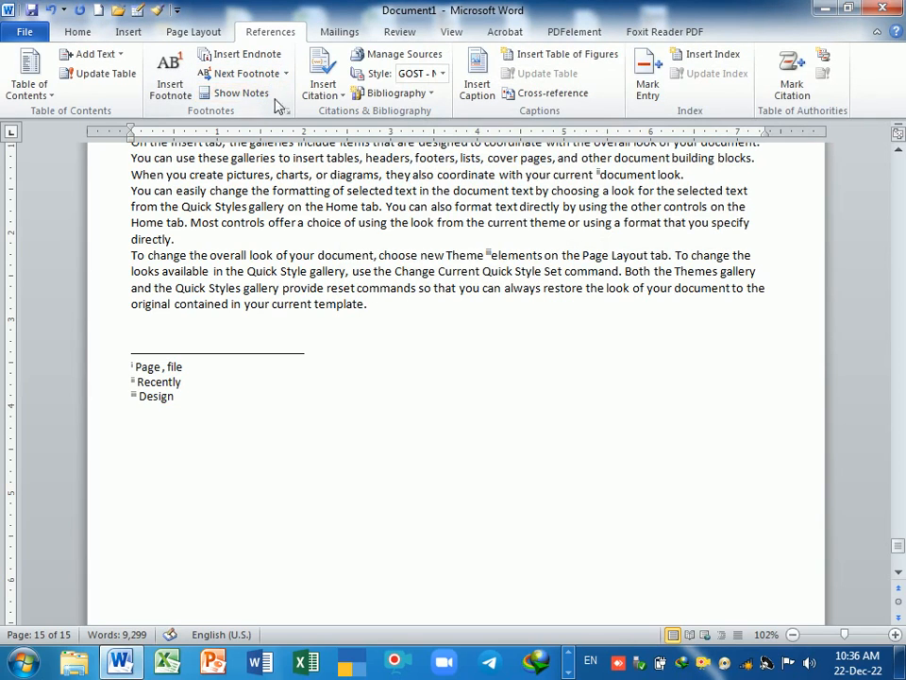
left_click(240, 92)
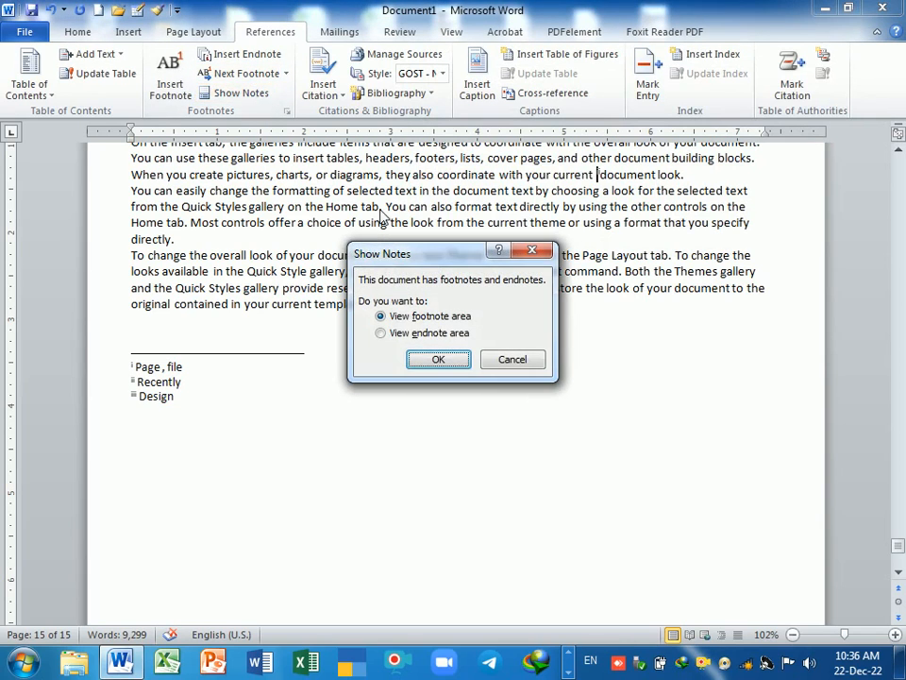
left_click(415, 332)
left_click(439, 360)
scroll(437, 396, "up", 9)
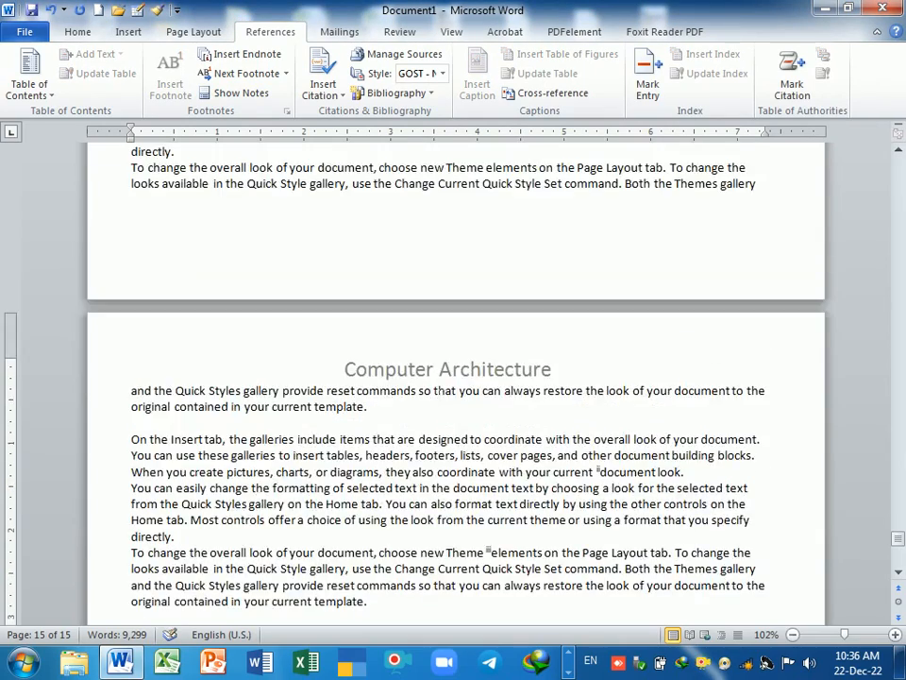
scroll(437, 397, "down", 5)
scroll(456, 387, "down", 1)
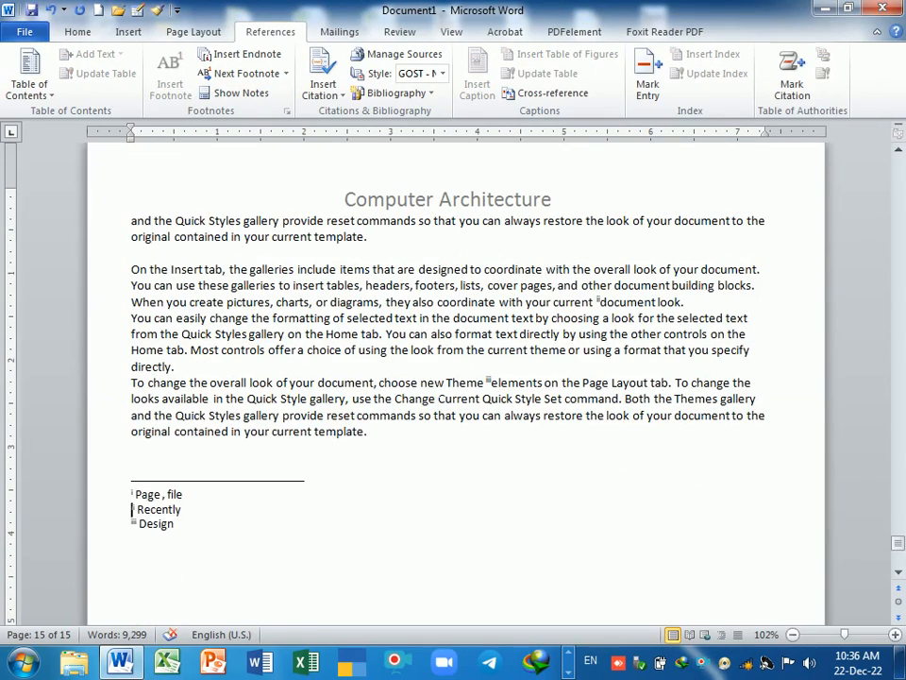